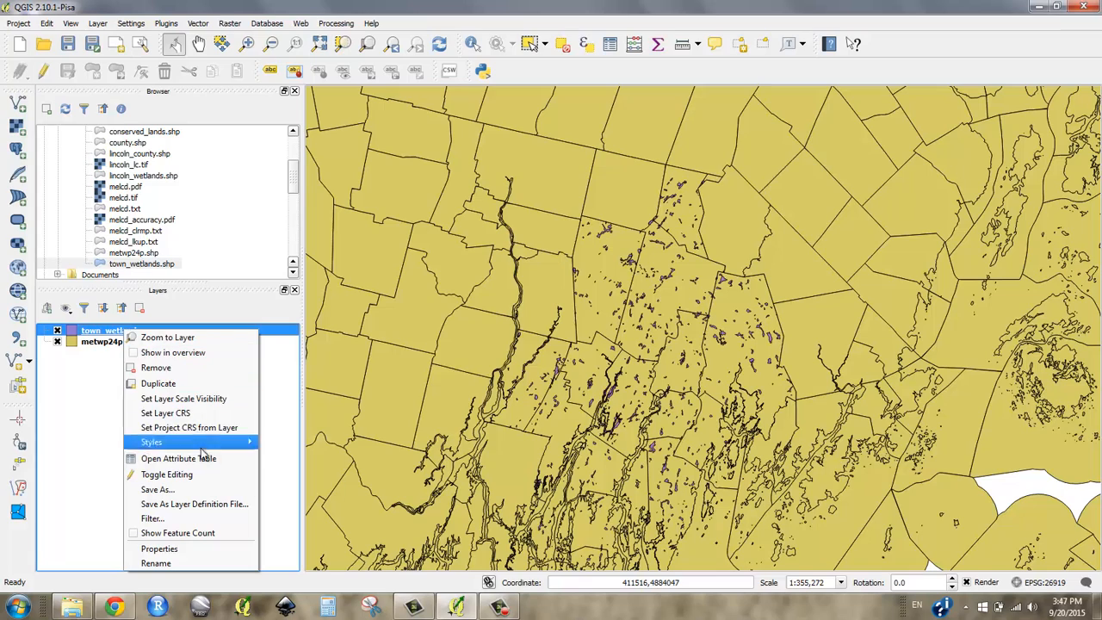
Step: Open the attribute table of the town_wetlands layer and sort its records by the TOWN field
click(204, 460)
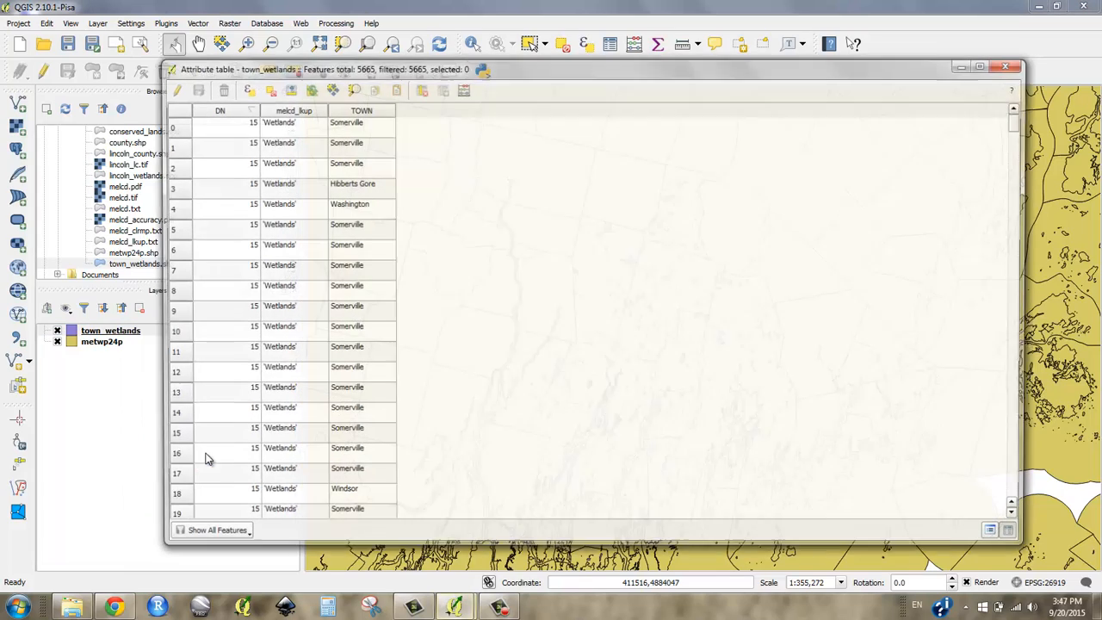
drag(396, 69, 953, 73)
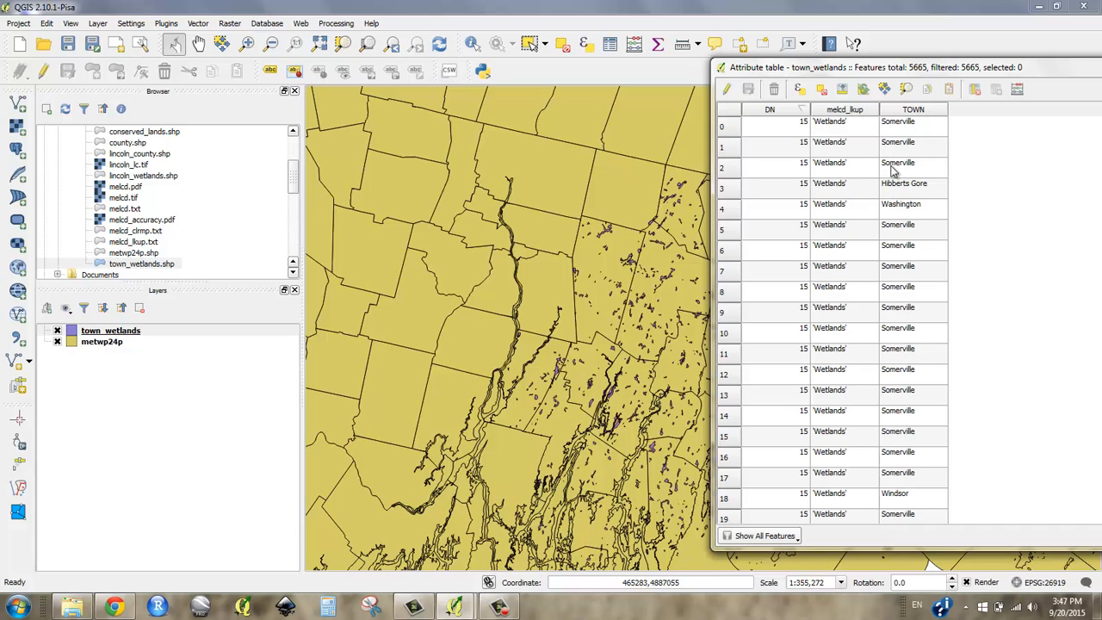
click(901, 112)
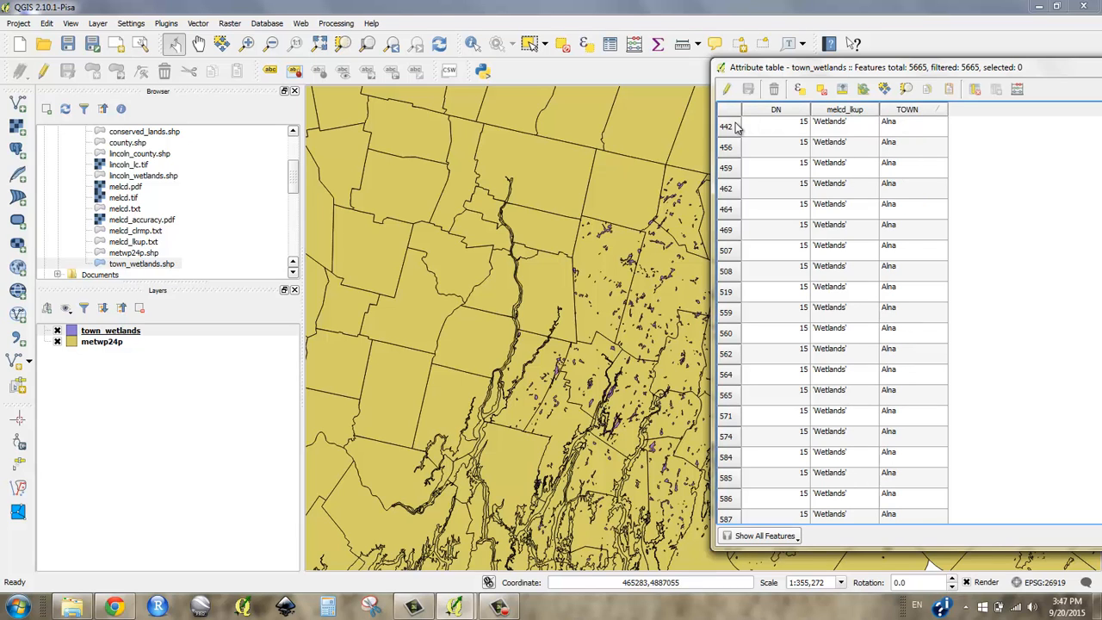
Step: Select a run of records from the start of the Alna wetlands, reduce the selection to one Alna record, and close the table
drag(734, 127, 763, 515)
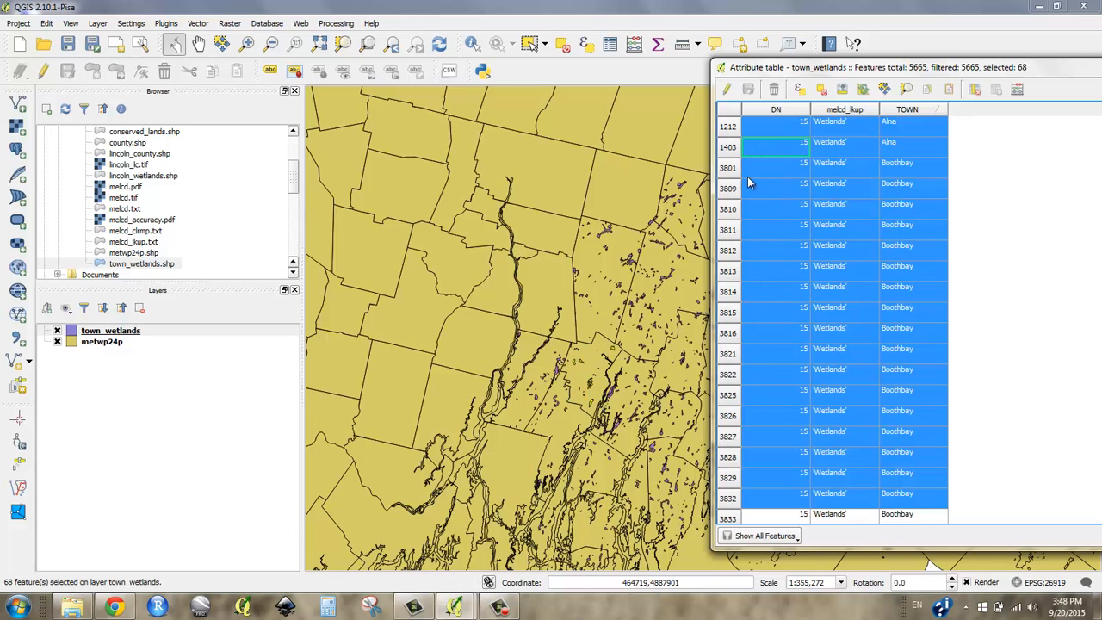
click(730, 152)
scroll(857, 316, up, 5)
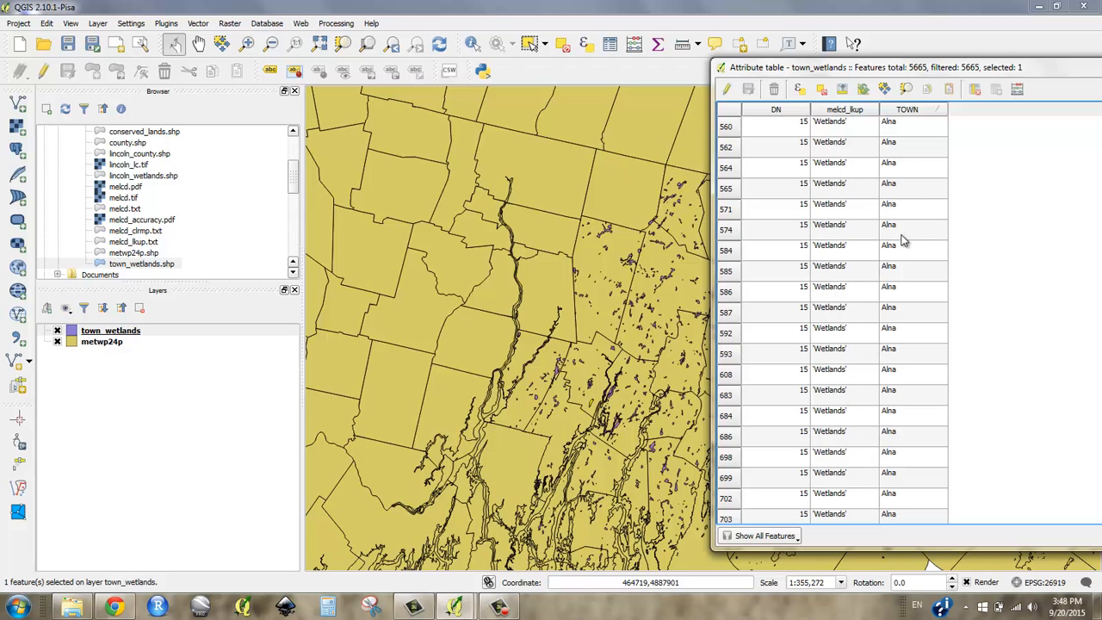
drag(887, 69, 780, 55)
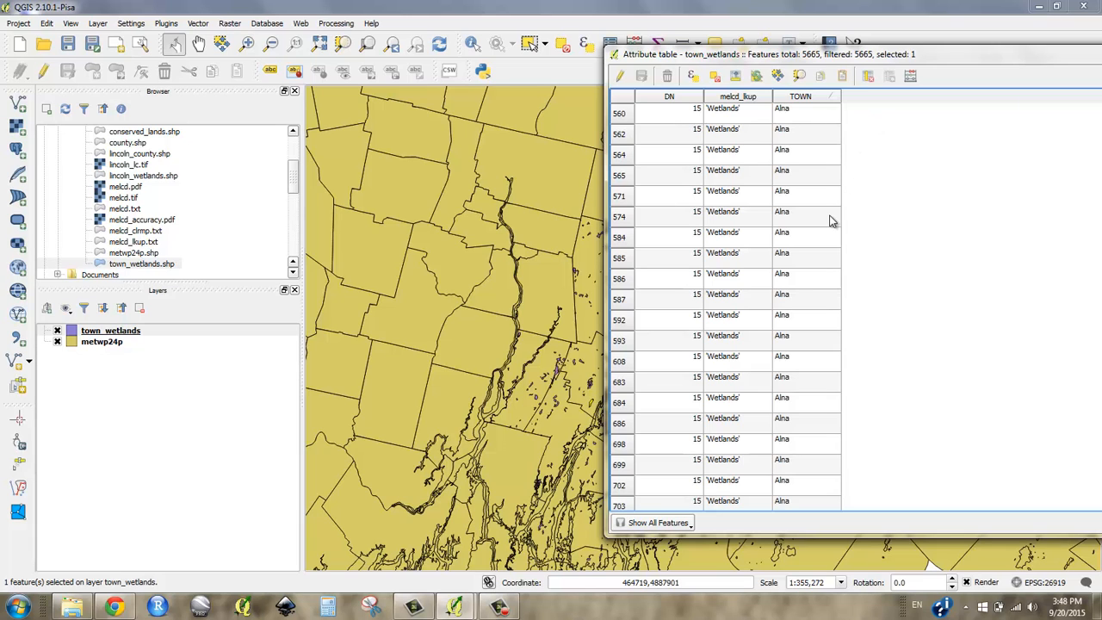
drag(785, 59, 863, 77)
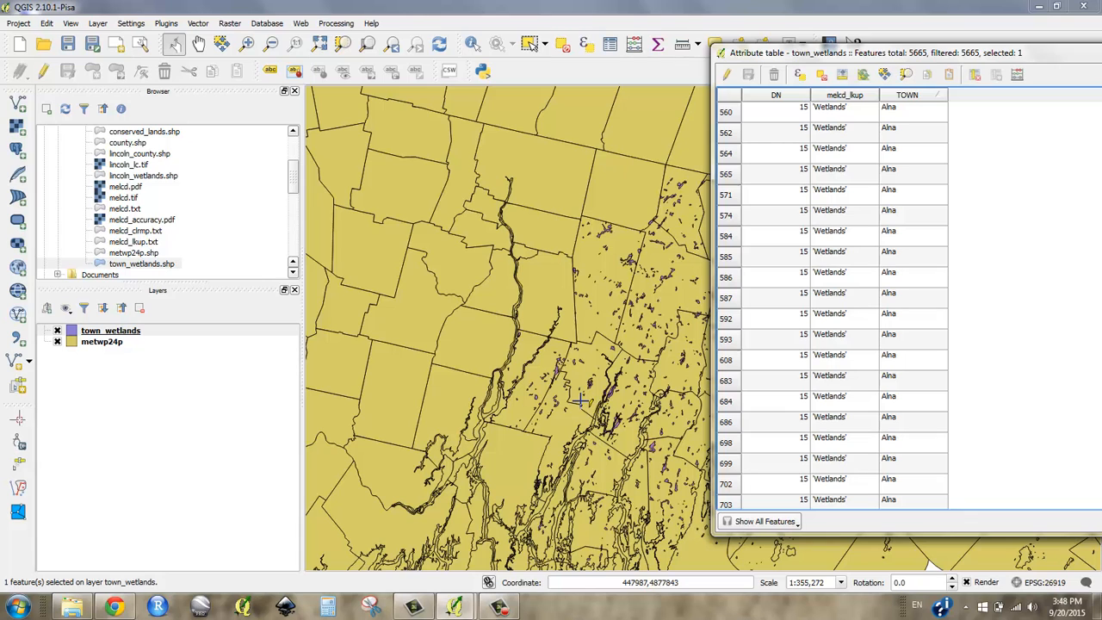
drag(850, 57, 488, 54)
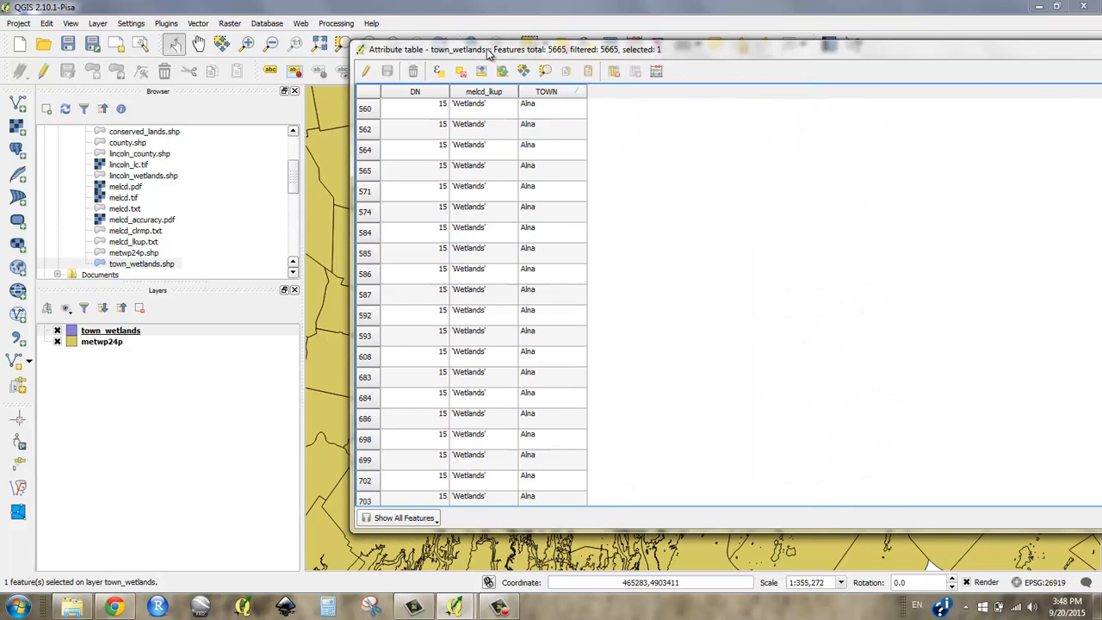
drag(1024, 54, 772, 54)
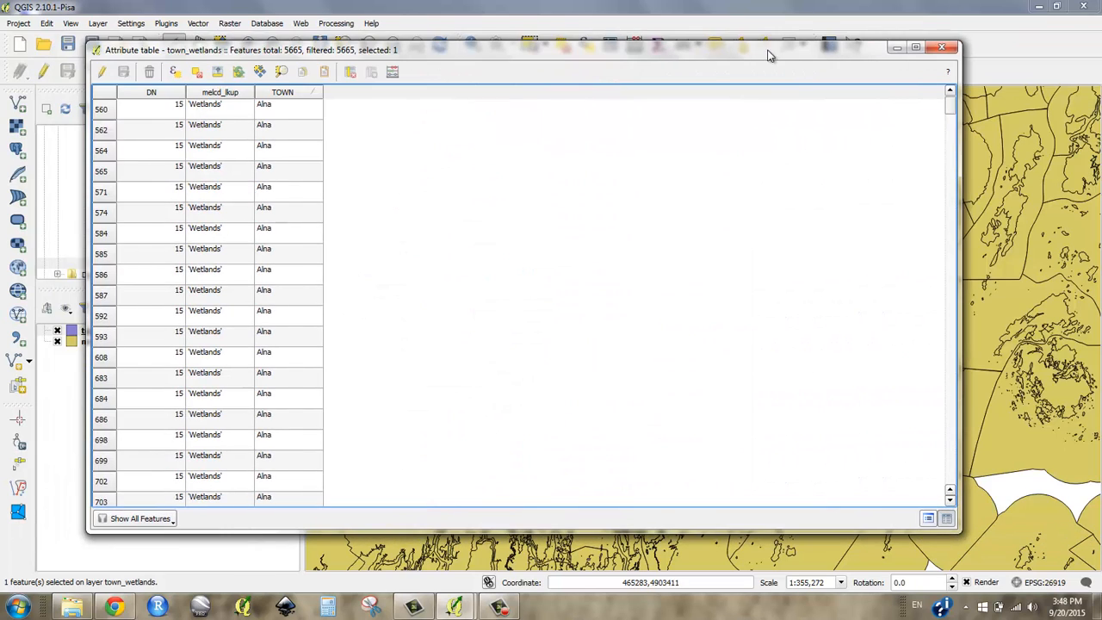
click(947, 49)
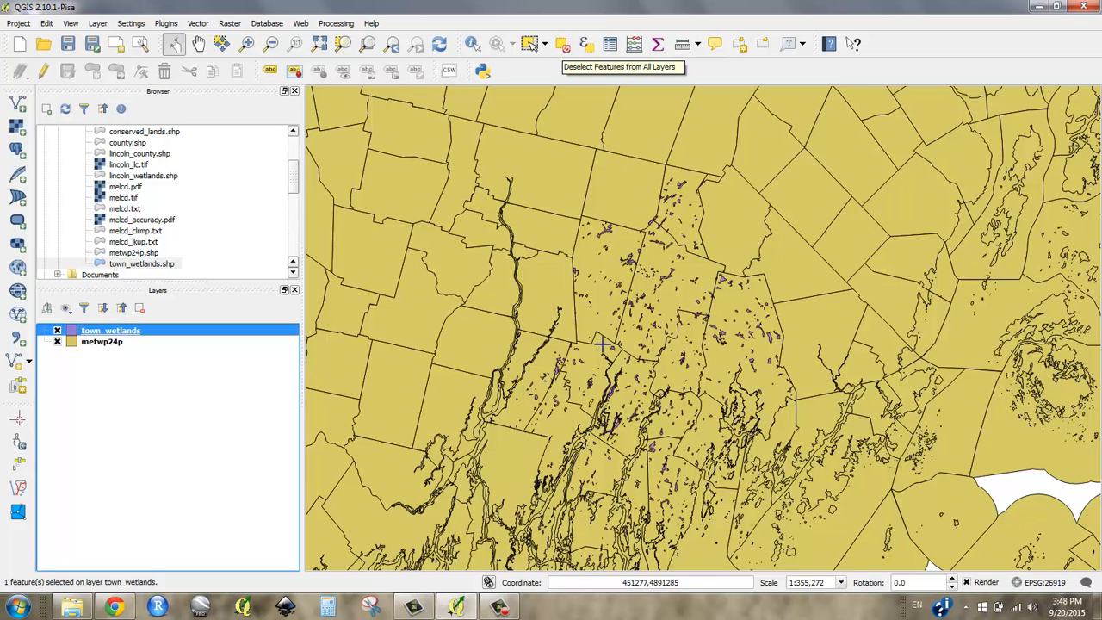
Step: Examine the selected Alna wetland on the map and deselect features from all layers
scroll(526, 391, up, 3)
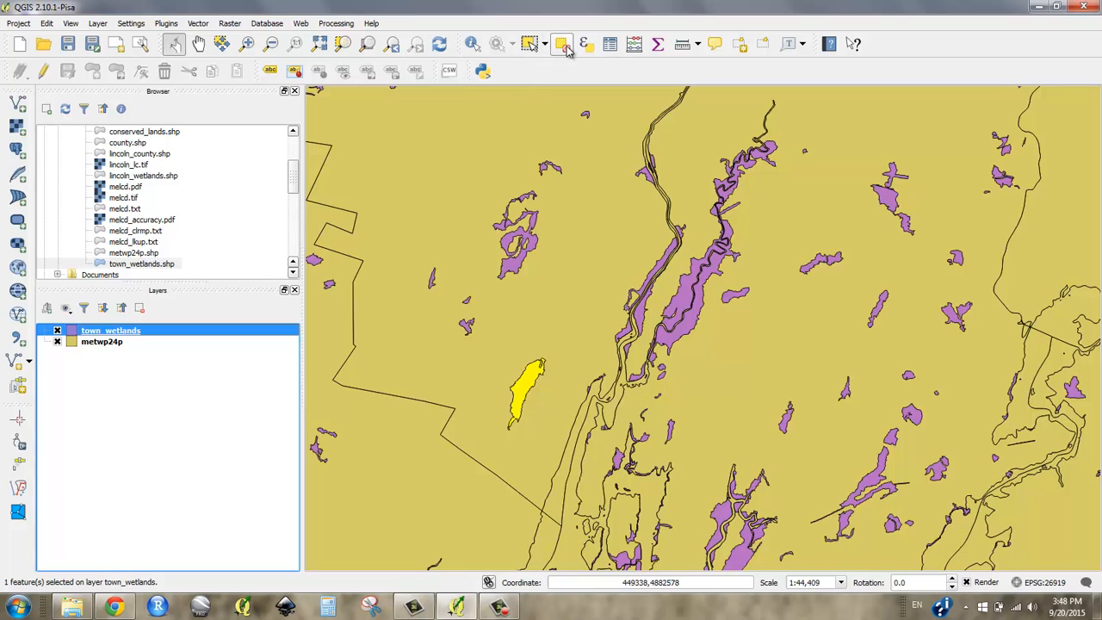
click(564, 47)
scroll(613, 517, down, 1)
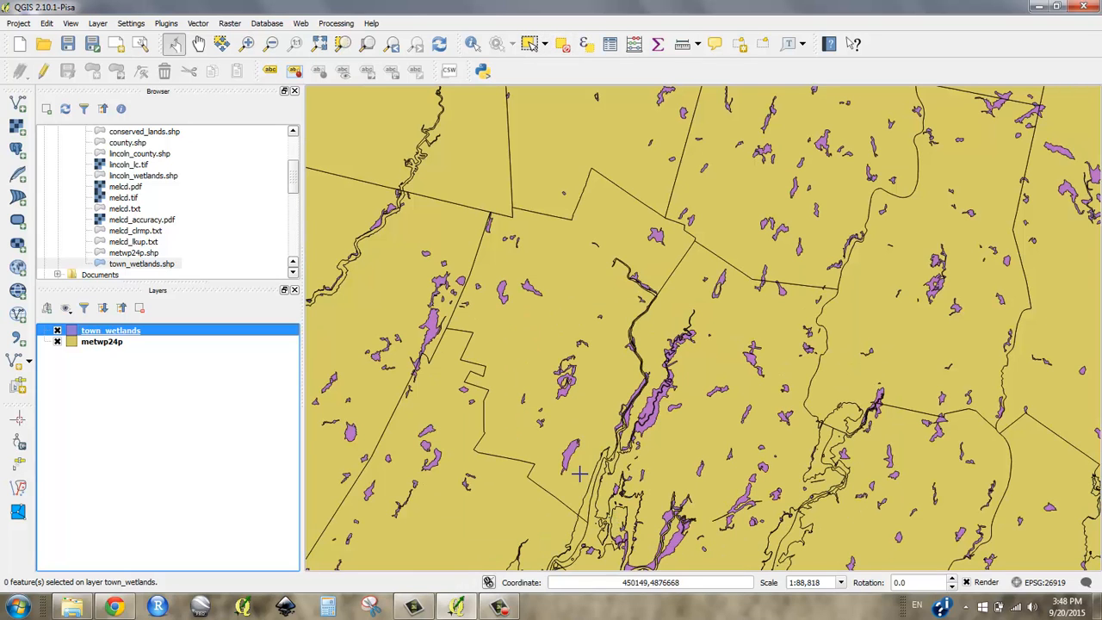
Step: Set up a Dissolve with town_wetlands as the input vector layer and TOWN as the dissolve field
click(202, 24)
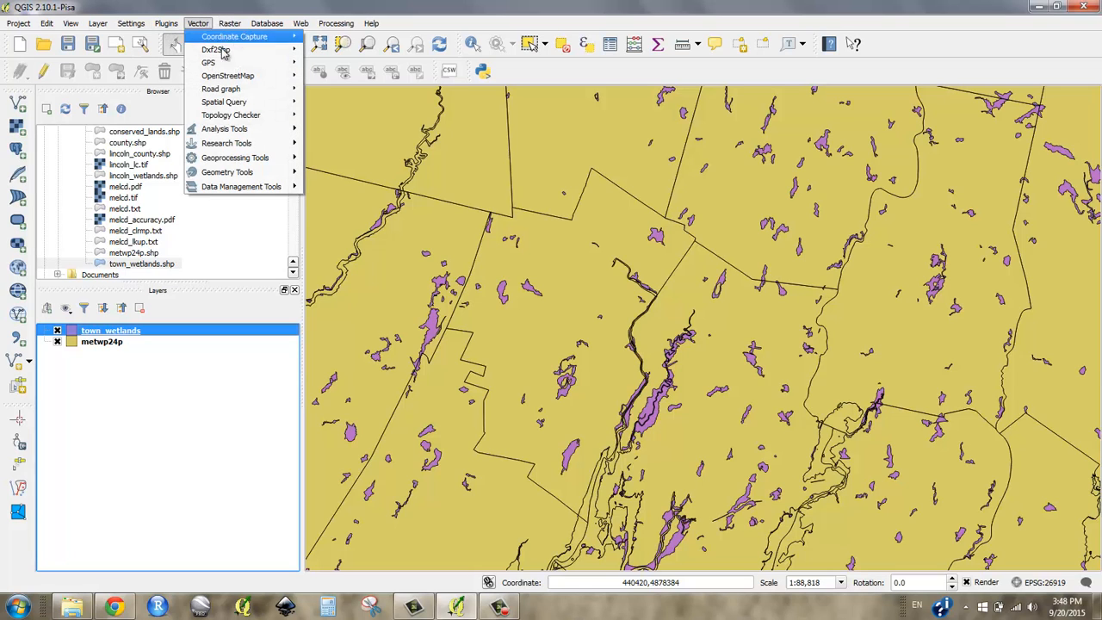
mouse_move(243, 161)
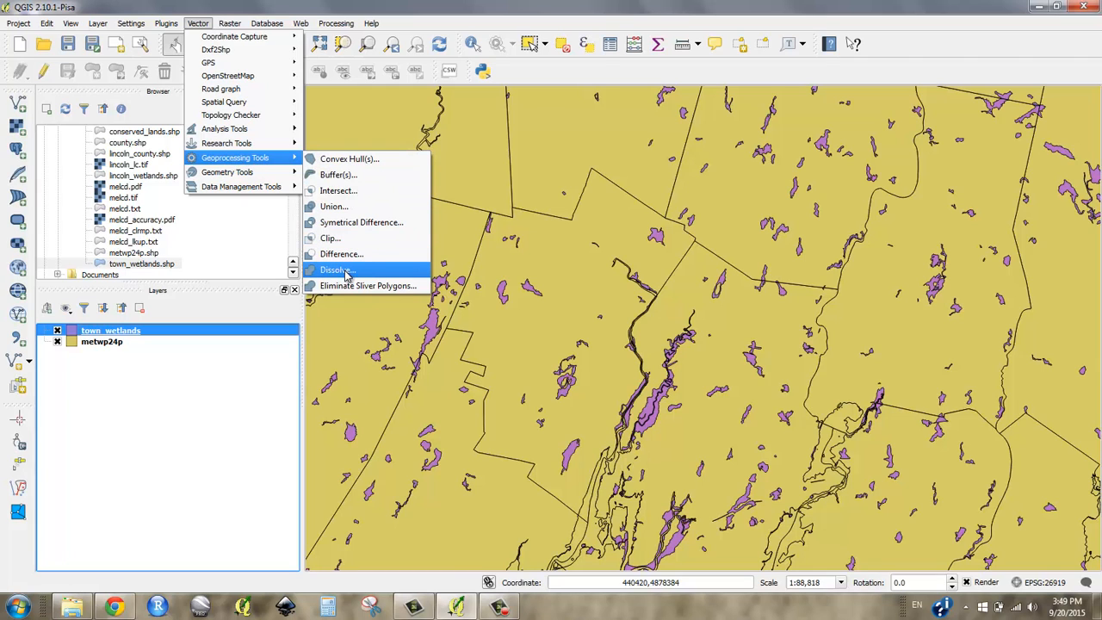
click(347, 274)
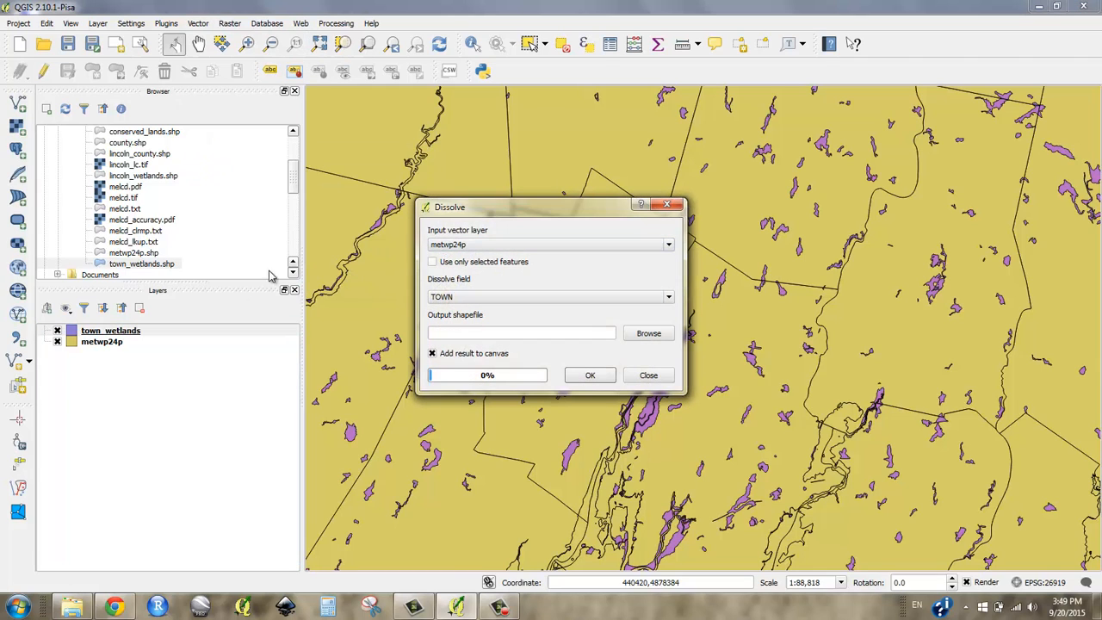
click(454, 249)
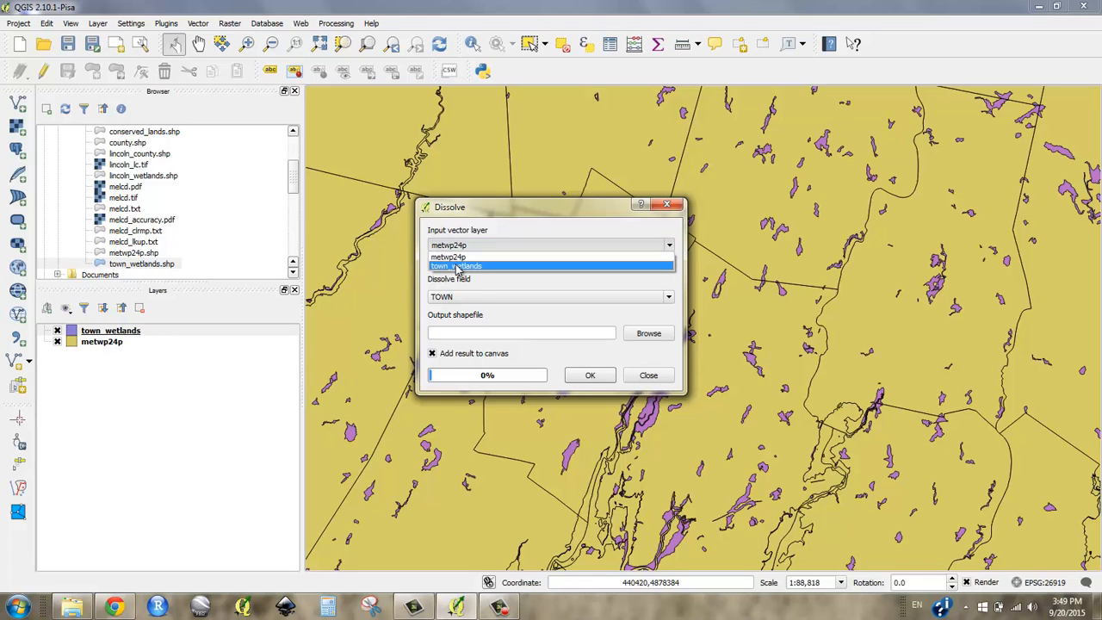
click(457, 267)
click(472, 298)
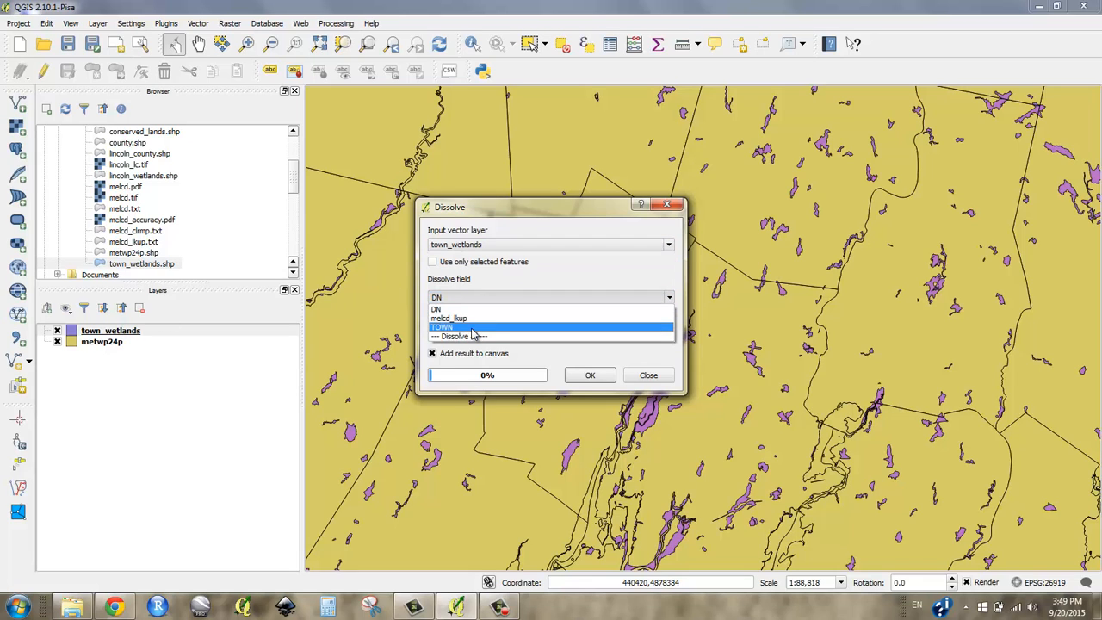
click(472, 328)
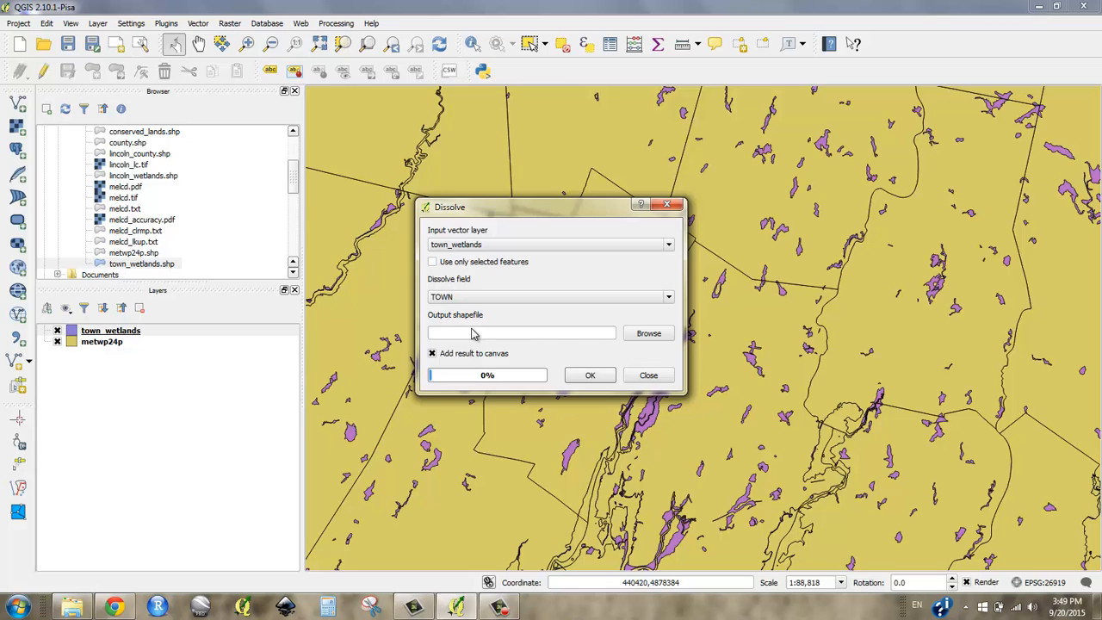
Step: Name the output shapefile wetlands_dissolve in the Tutorial1 folder, run the Dissolve and close its dialog
click(640, 337)
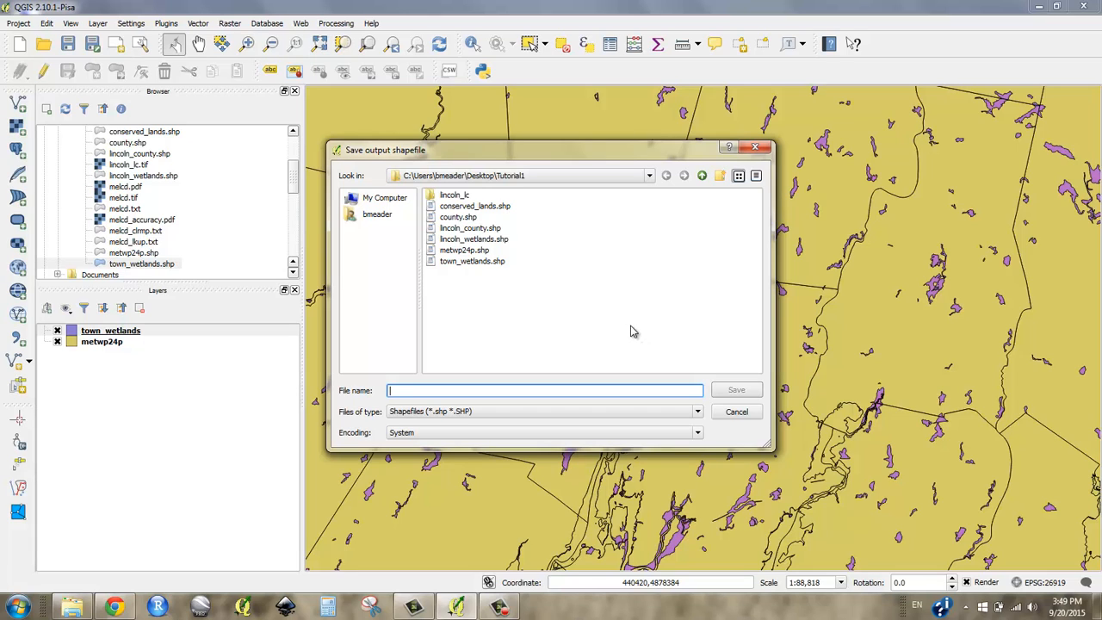
text(wetlands_dissolve)
click(738, 391)
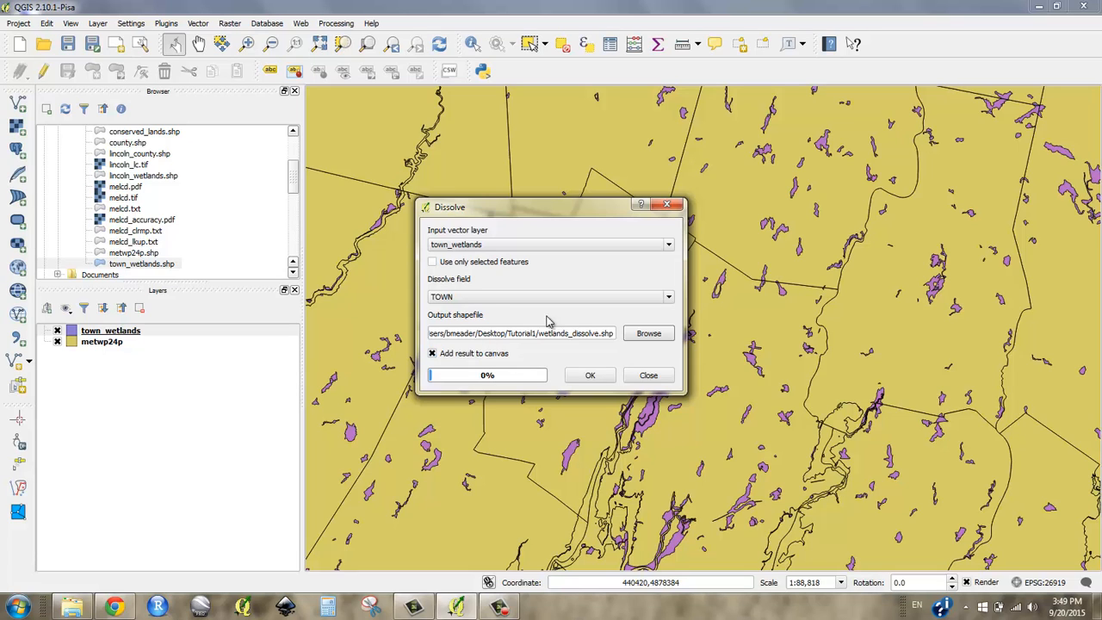
click(590, 378)
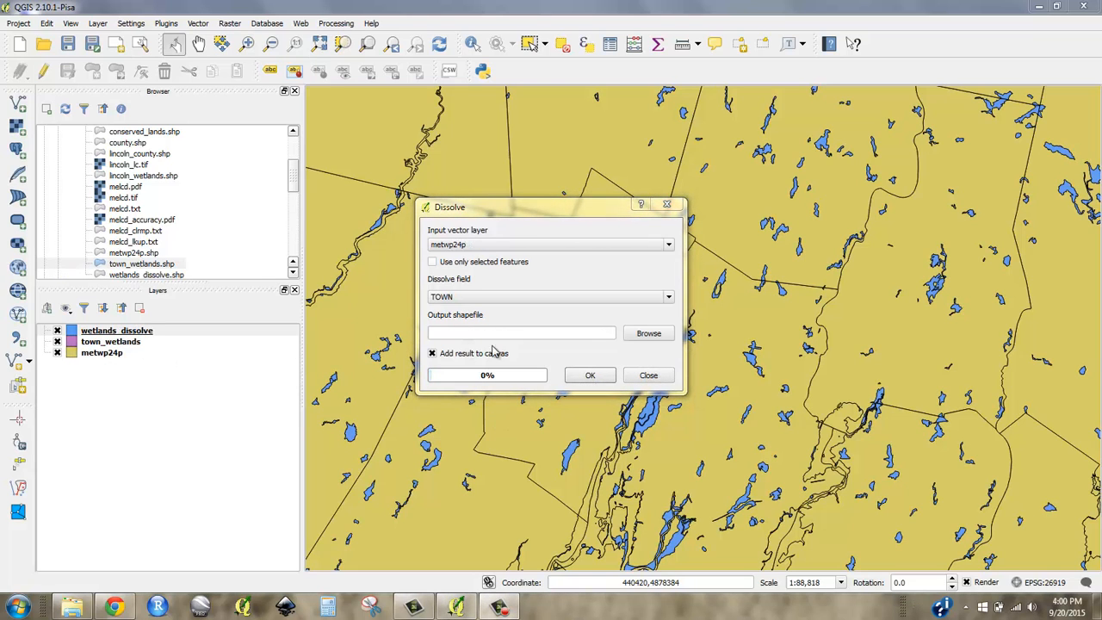
click(648, 374)
Step: Hide and reshow the wetlands_dissolve layer to compare it with the original wetlands underneath
click(143, 333)
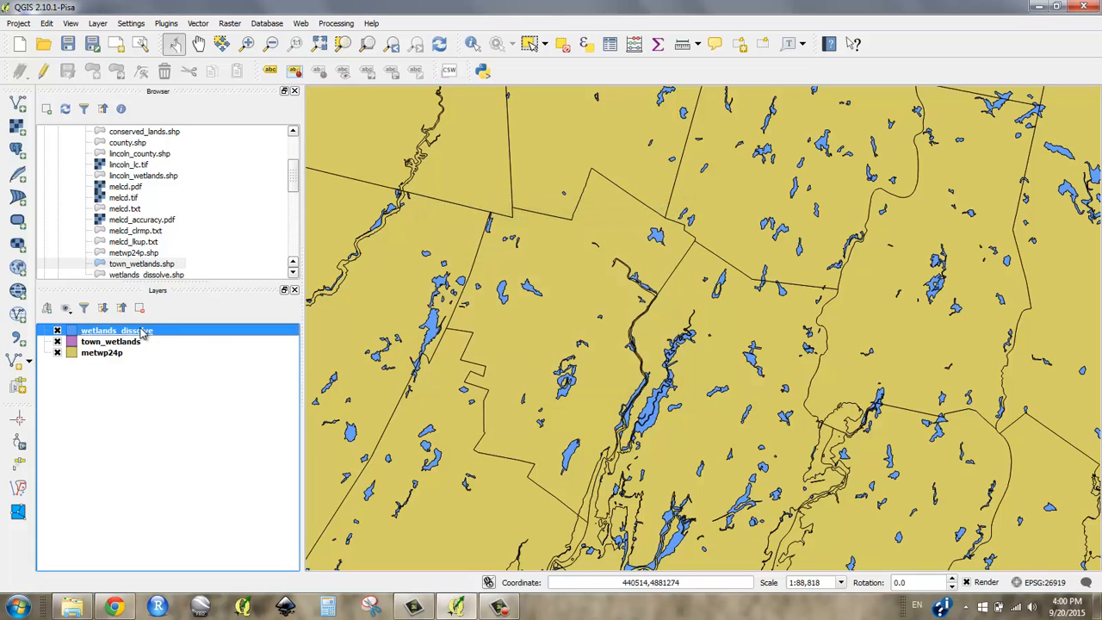
click(57, 332)
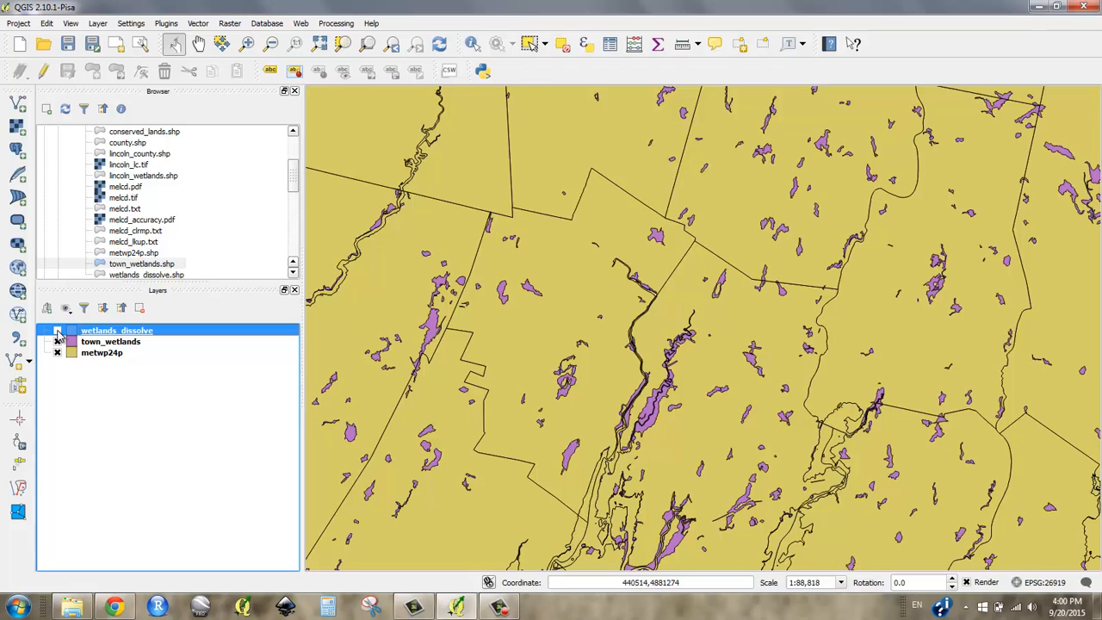
click(57, 331)
Step: Open the attribute table of the wetlands_dissolve layer and move it aside
right_click(120, 334)
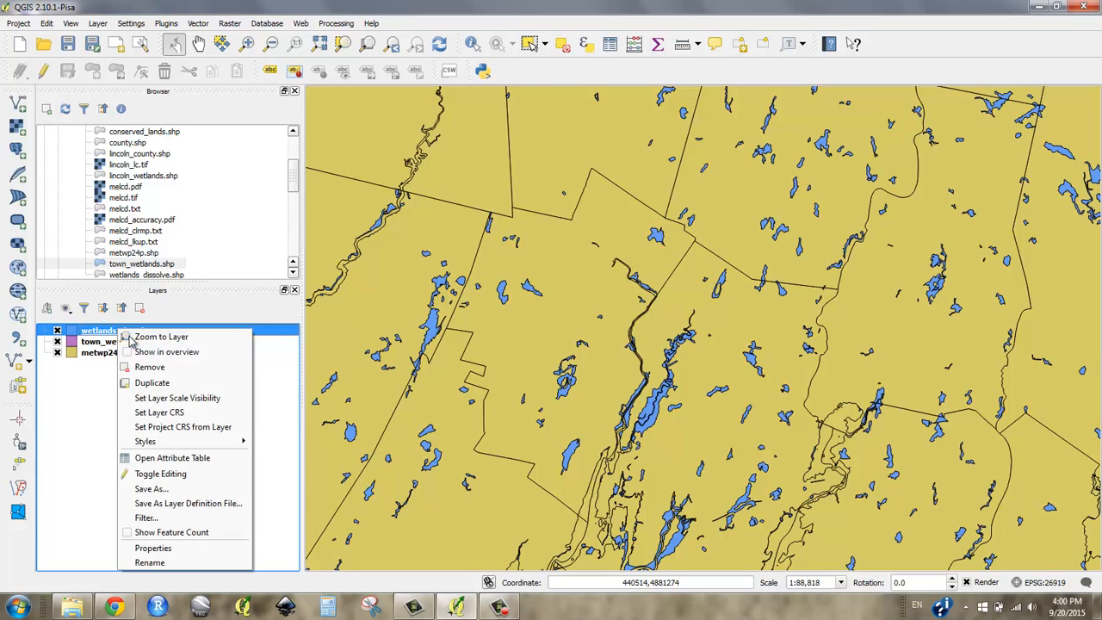
mouse_move(194, 445)
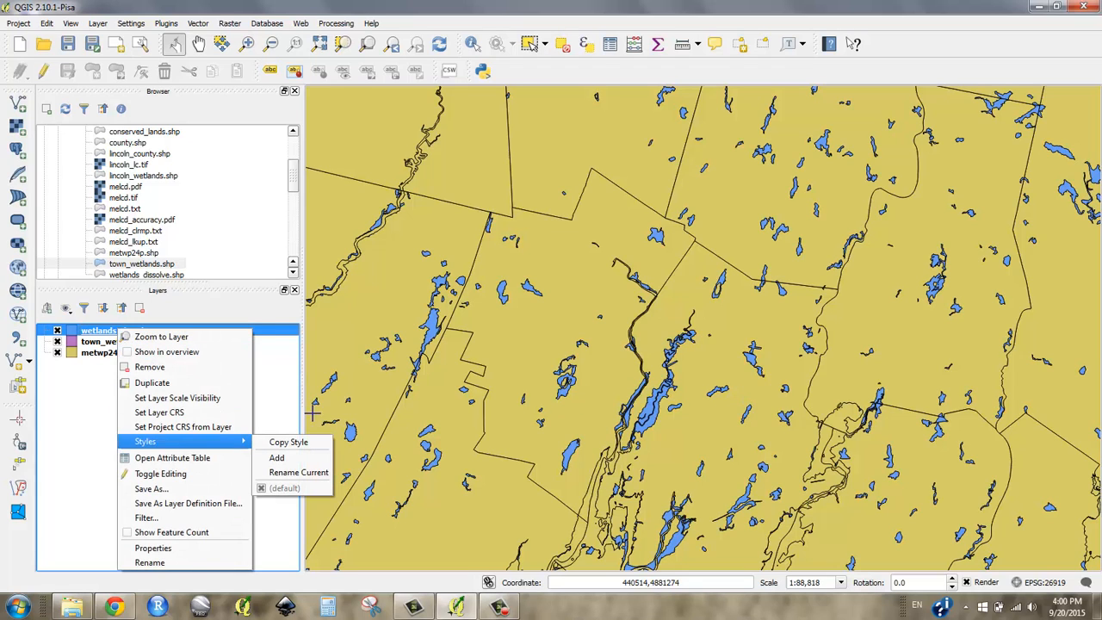
click(218, 460)
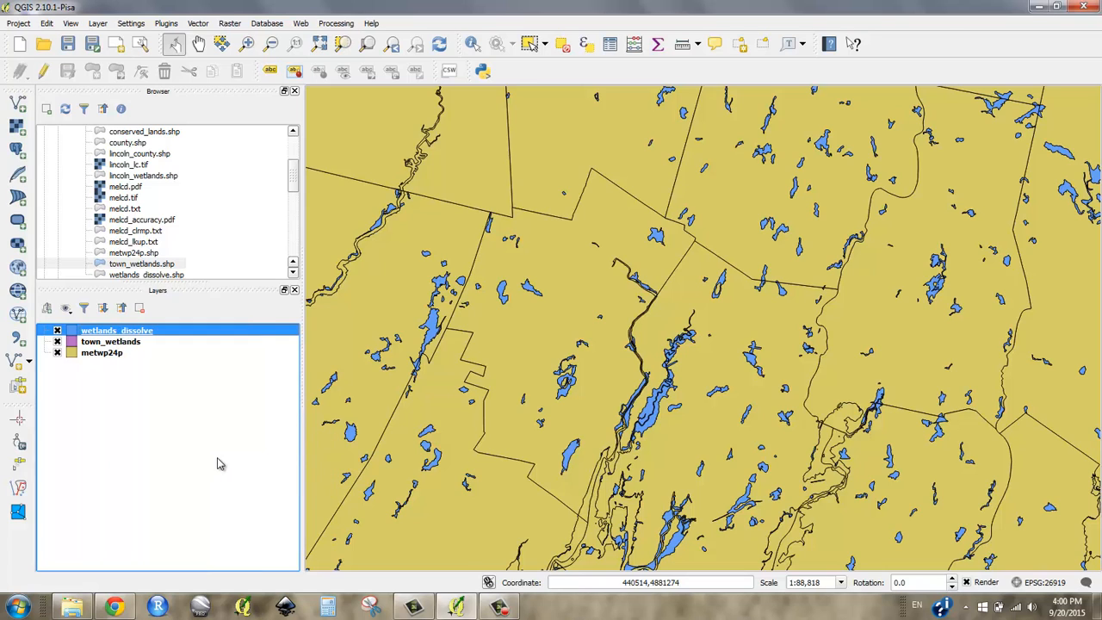
drag(341, 47, 556, 63)
Step: Check the feature total in the town_wetlands attribute table and close that table
right_click(132, 344)
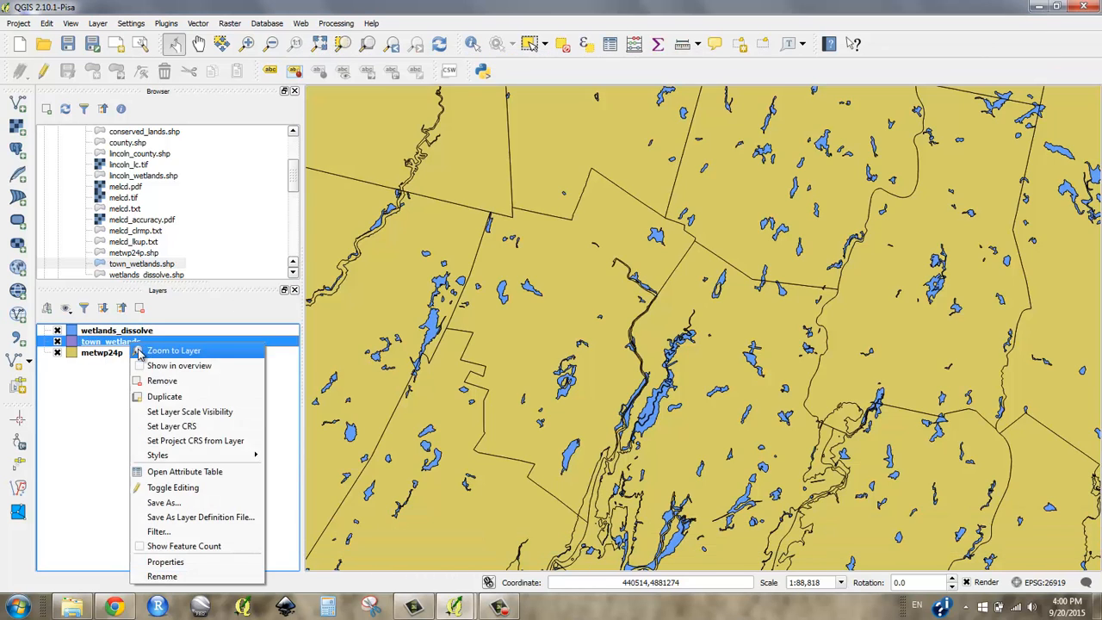
click(185, 471)
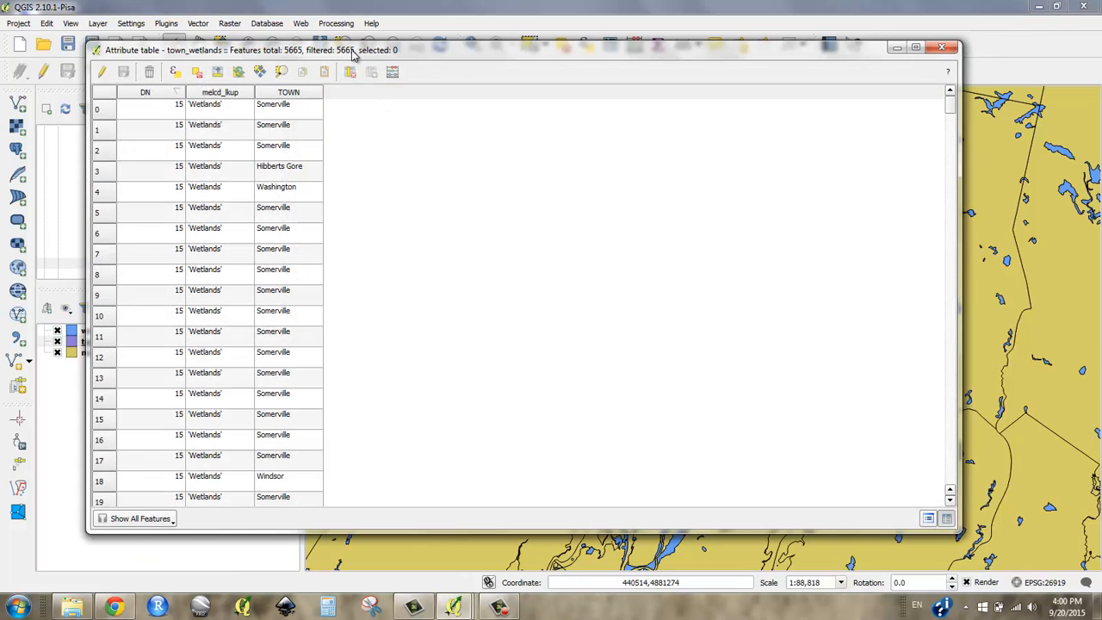
click(942, 48)
Step: Bring the wetlands_dissolve attribute table back to the front and narrow its window to uncover the map
mouse_move(457, 608)
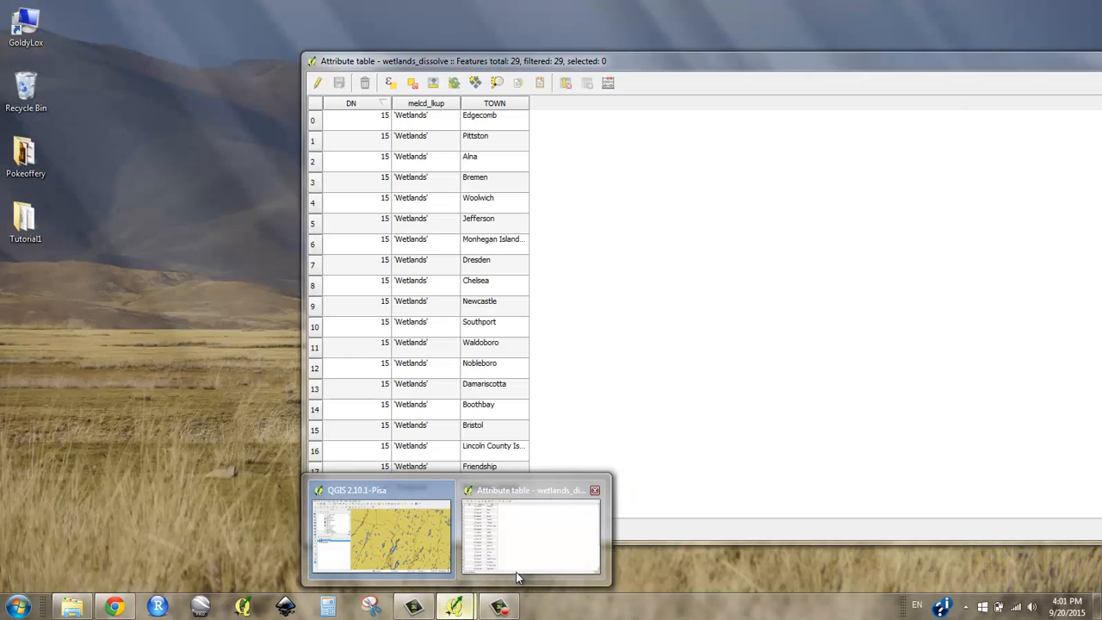
click(516, 572)
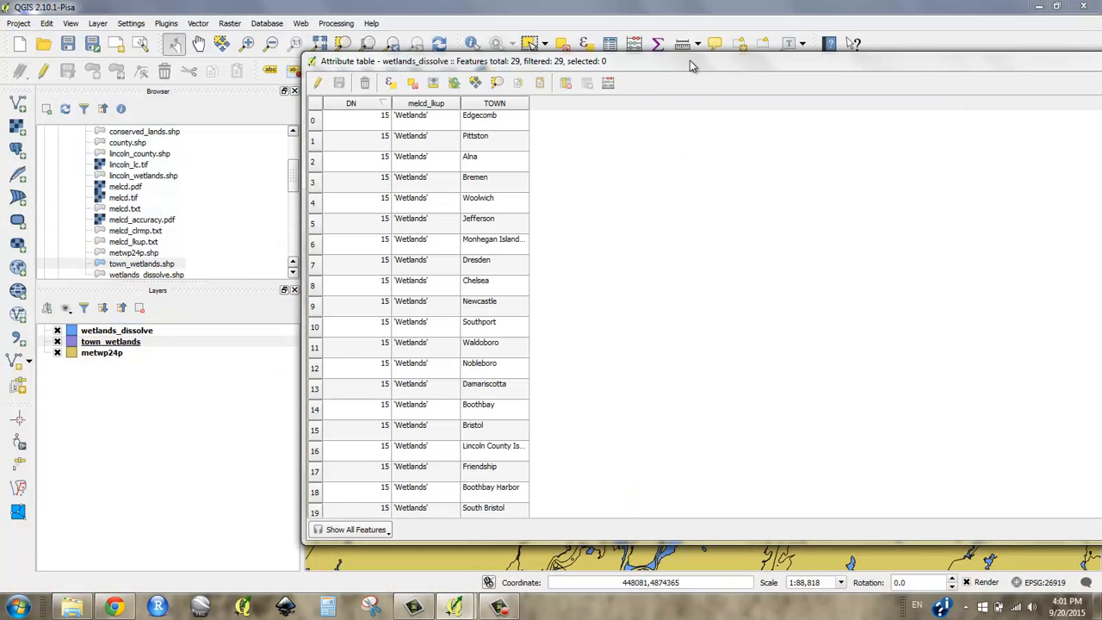
drag(690, 60, 556, 61)
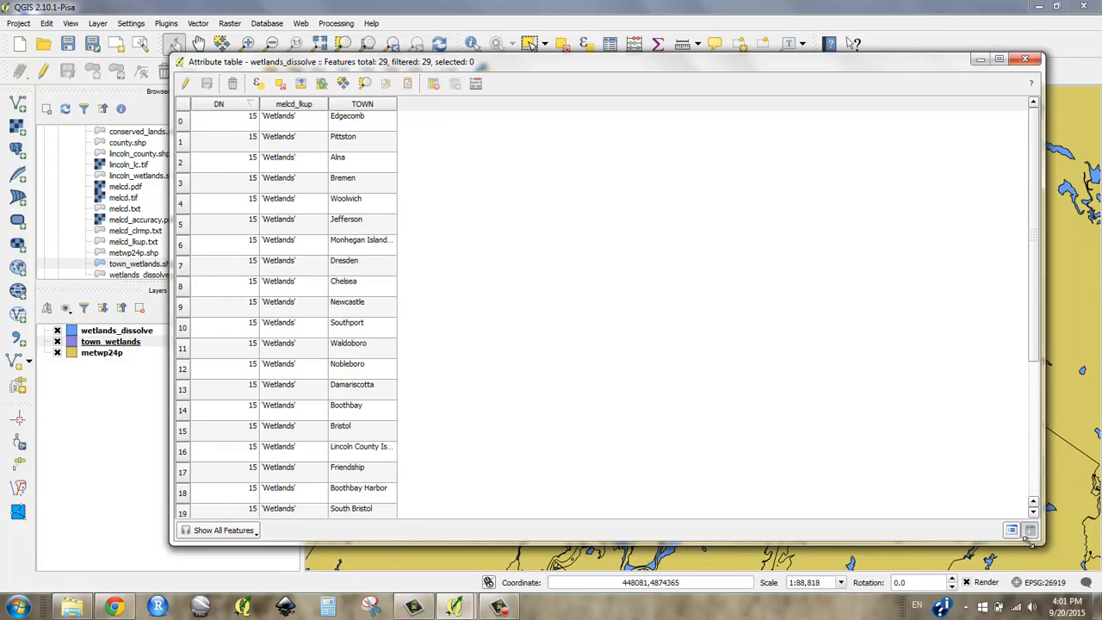
drag(1030, 538, 507, 525)
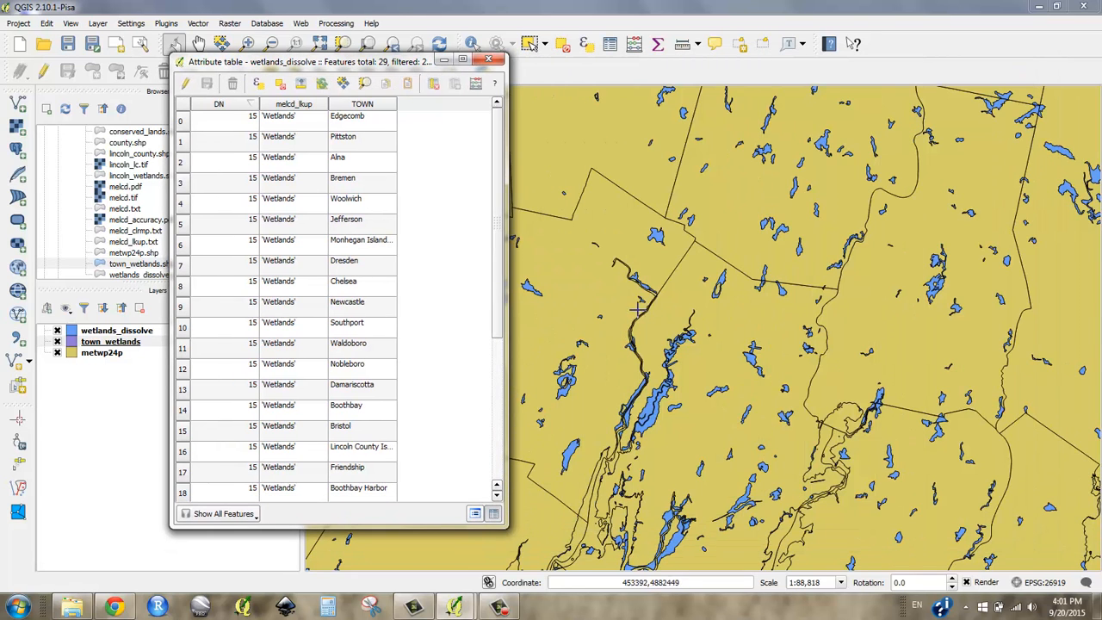
Step: Select the Alna record and then the Damariscotta record in the wetlands_dissolve table to highlight each town's wetlands on the map
click(182, 163)
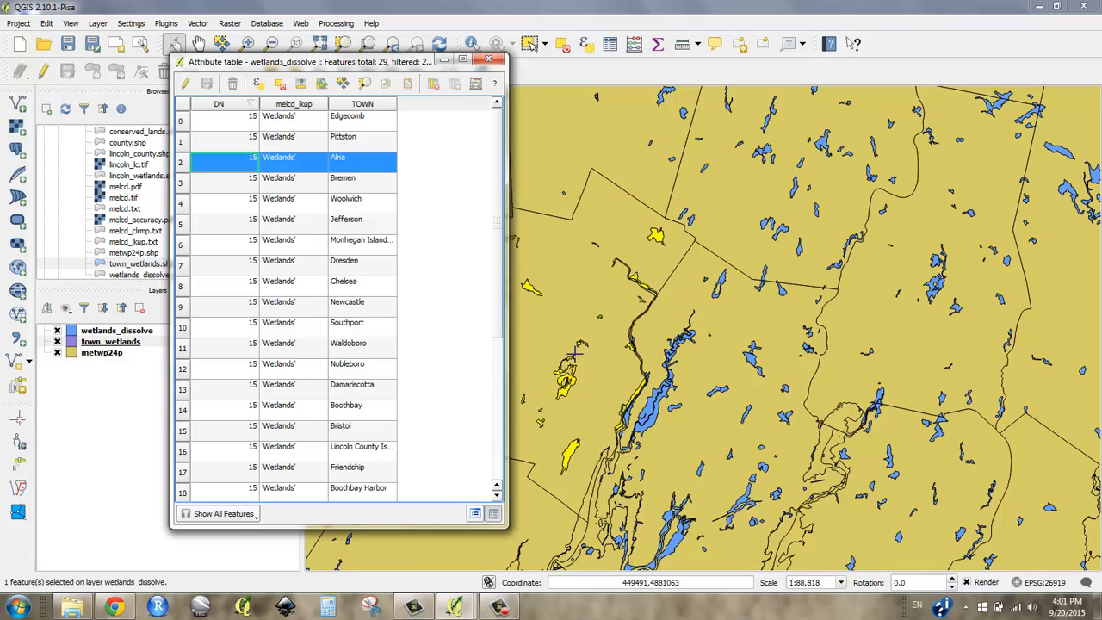
scroll(592, 350, down, 1)
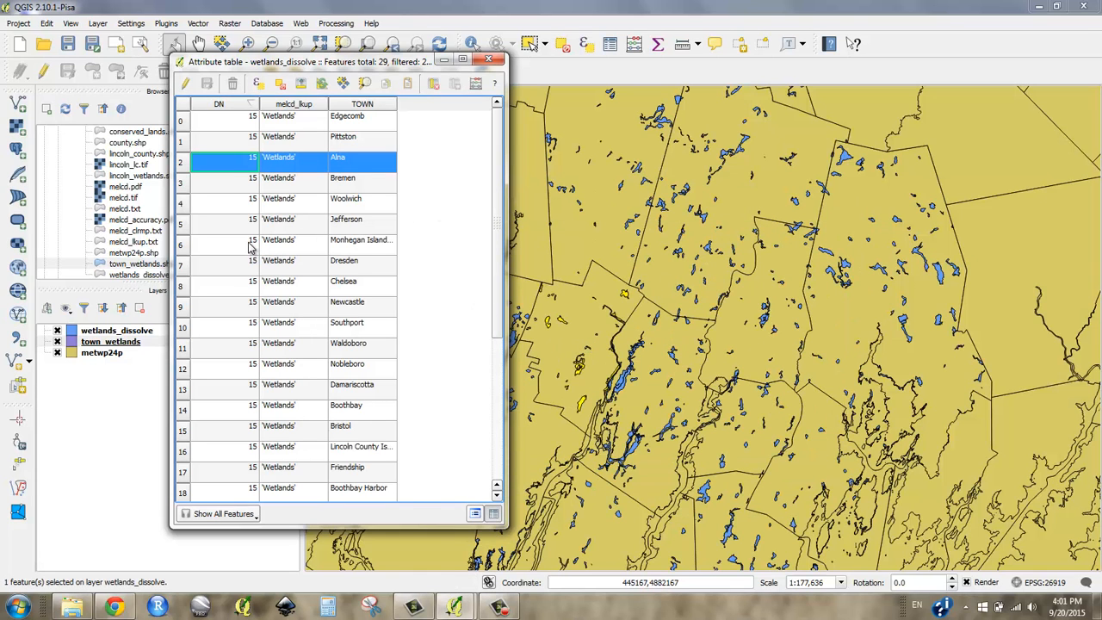
click(185, 394)
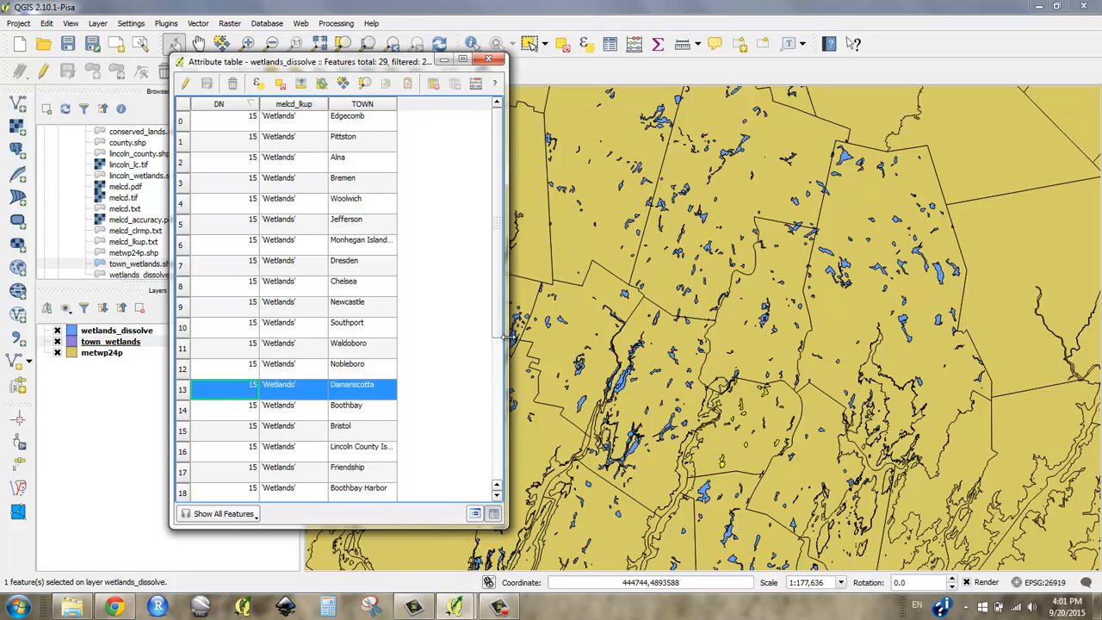
Step: Widen the wetlands_dissolve attribute table window and clear the record selection
drag(508, 338, 698, 339)
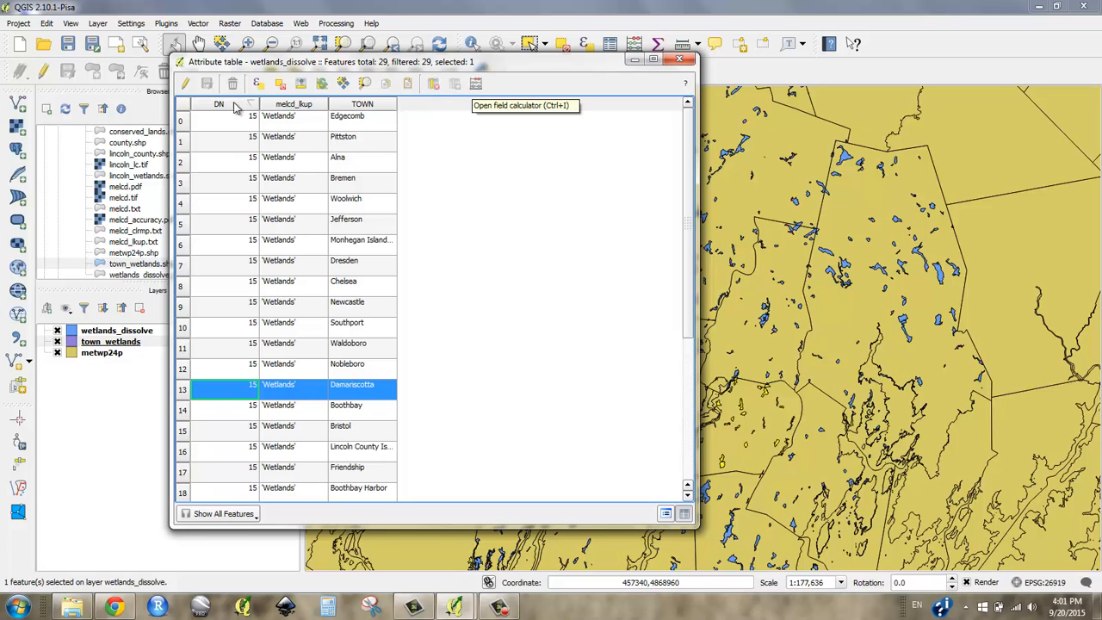
click(279, 83)
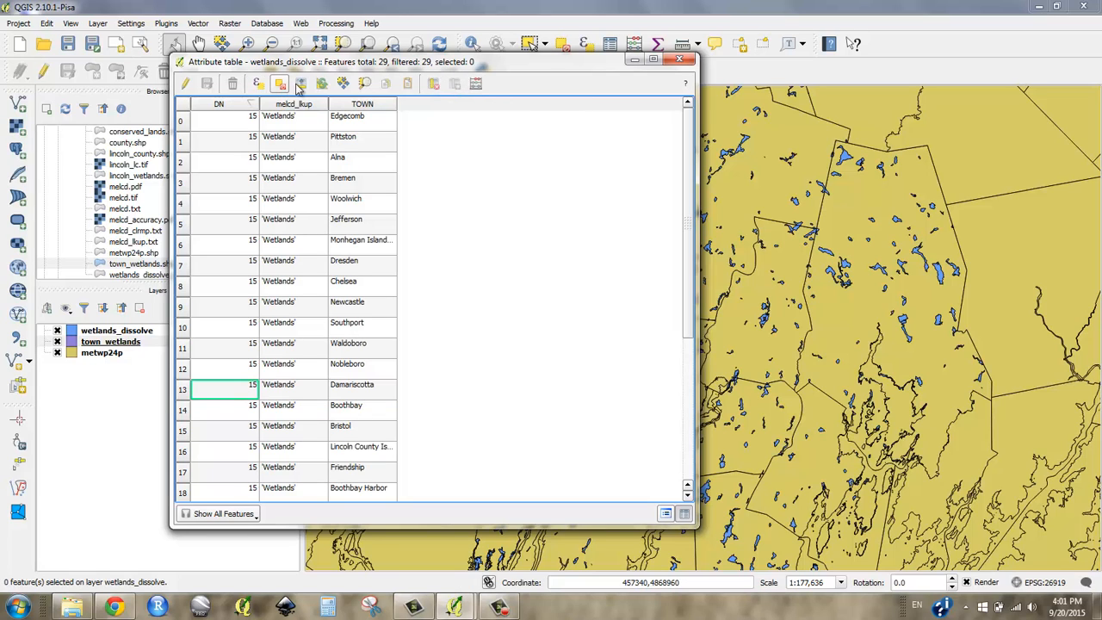
click(476, 84)
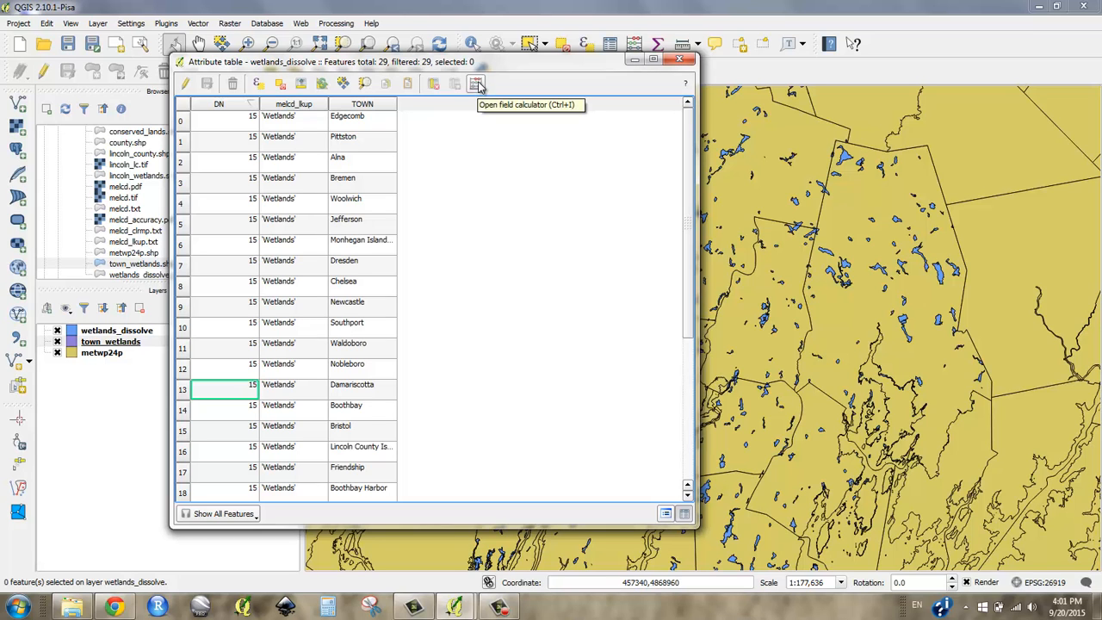
click(478, 86)
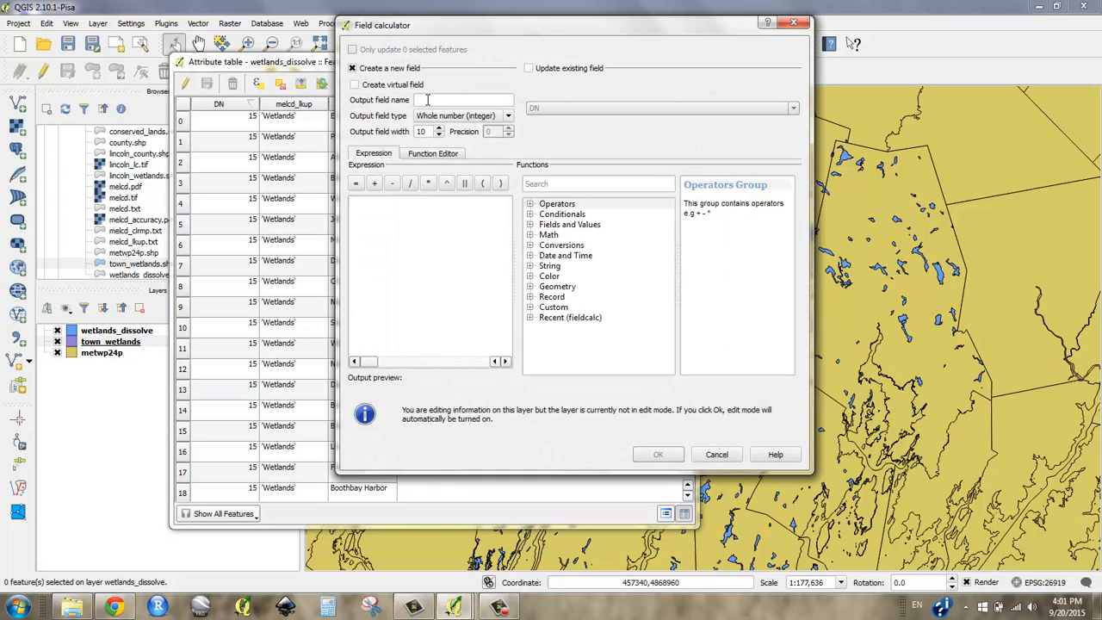
click(428, 100)
drag(435, 35, 741, 74)
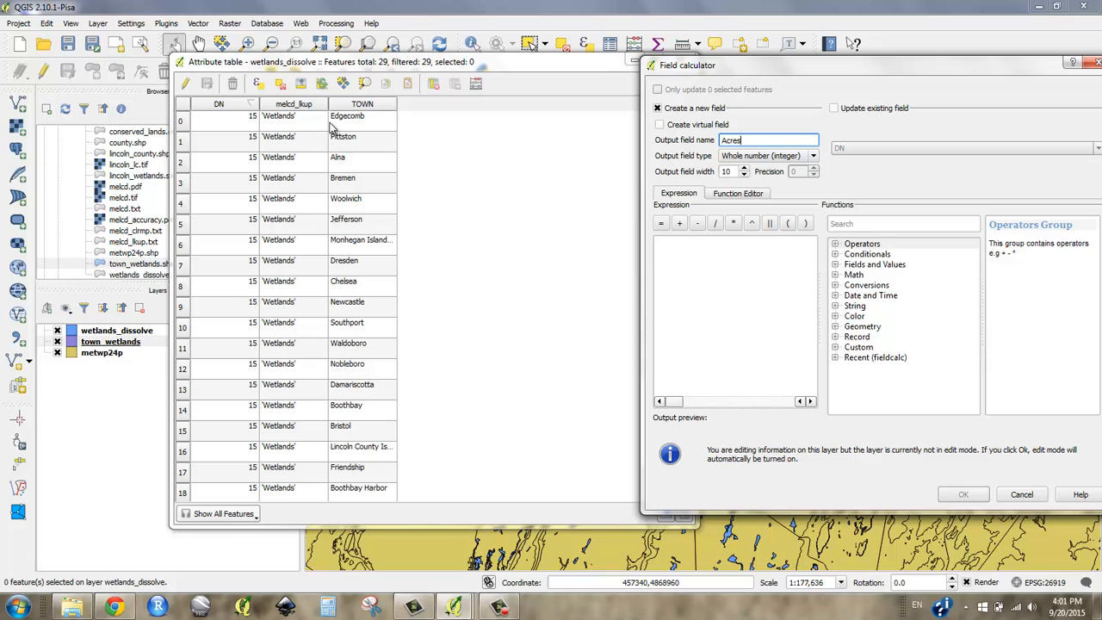
drag(739, 72, 501, 44)
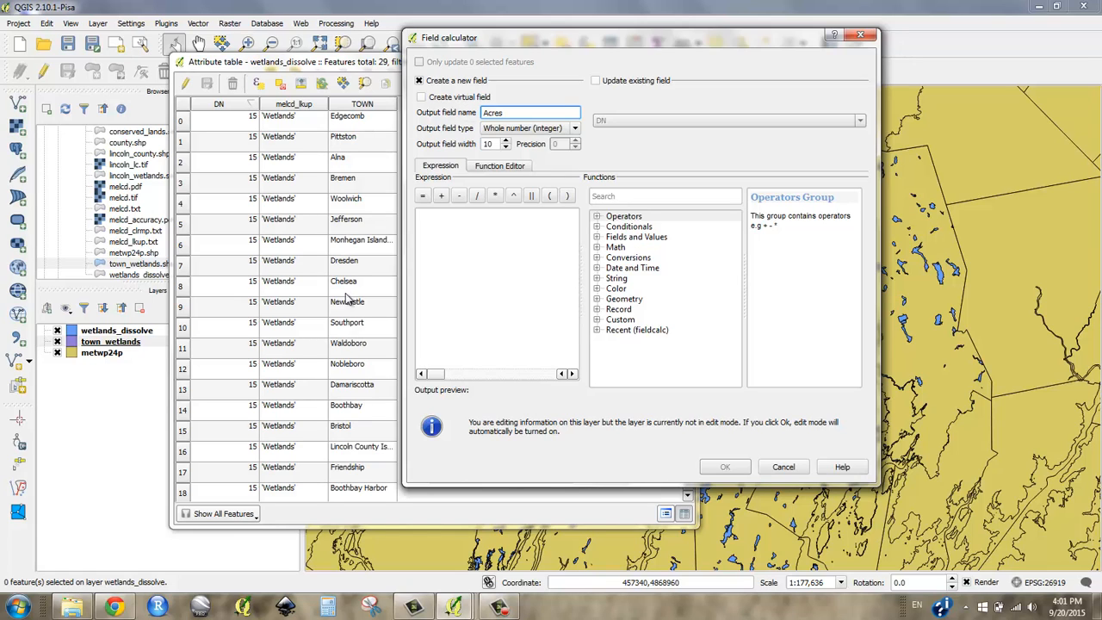
click(520, 129)
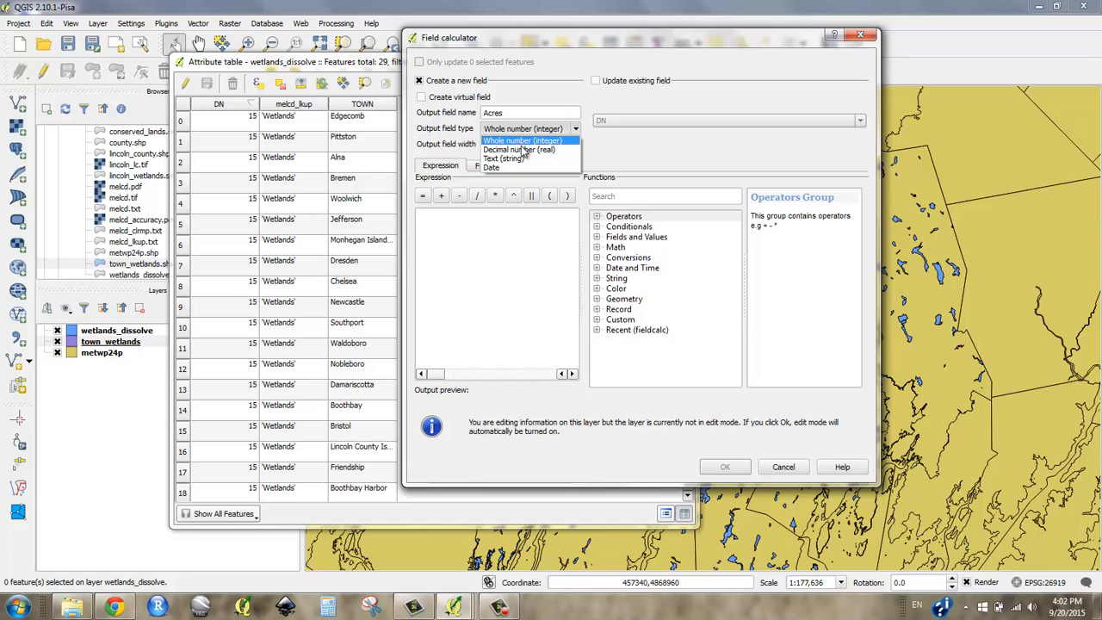
click(523, 149)
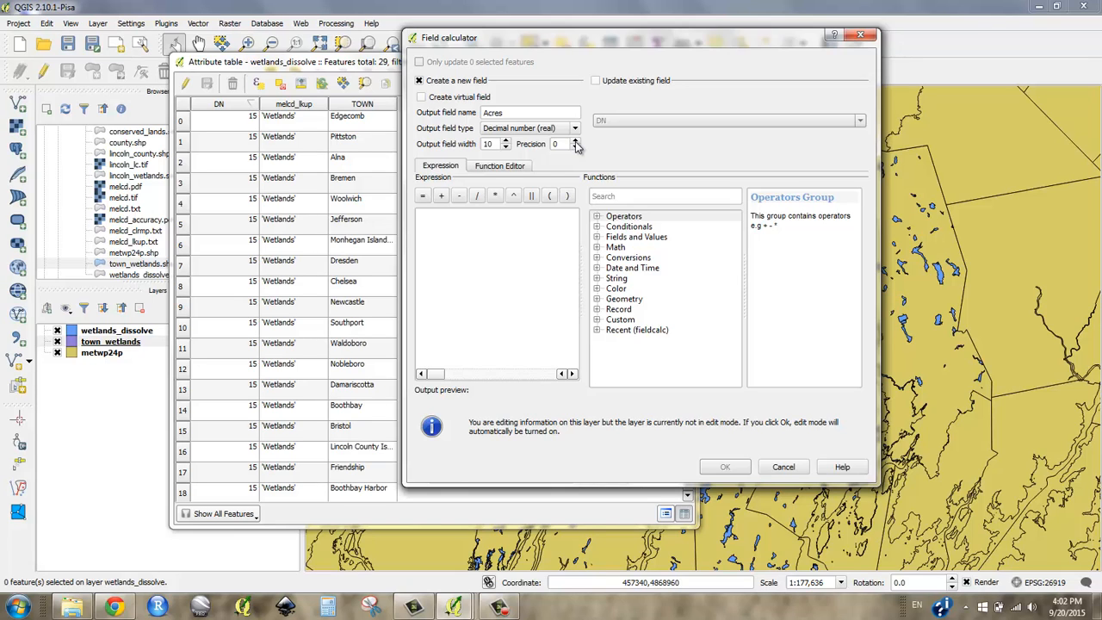
click(576, 141)
click(577, 141)
click(525, 235)
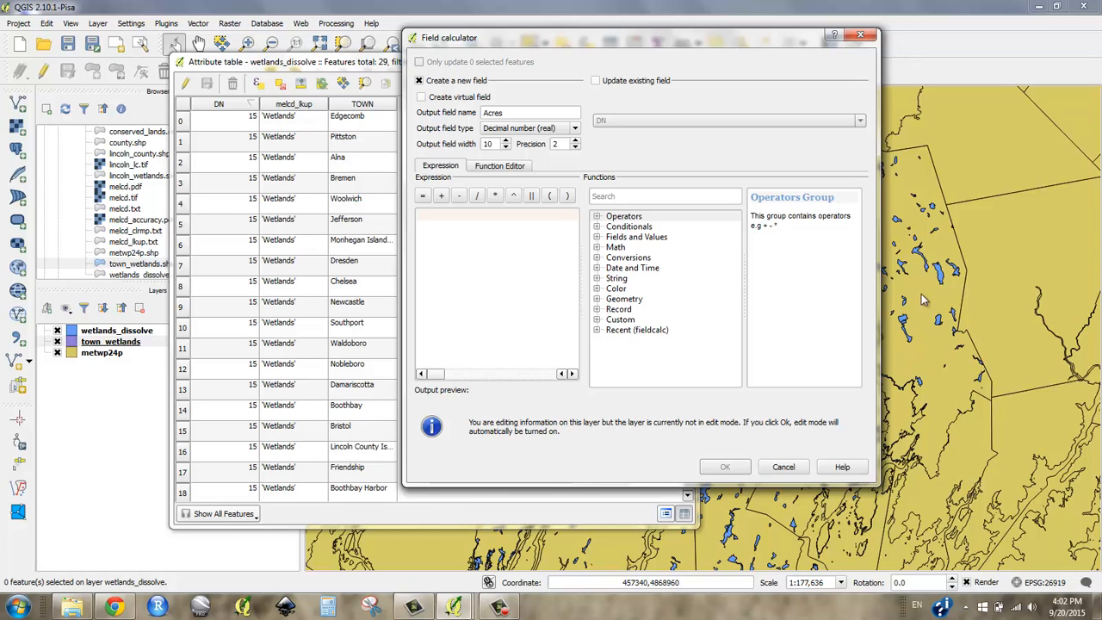
click(597, 299)
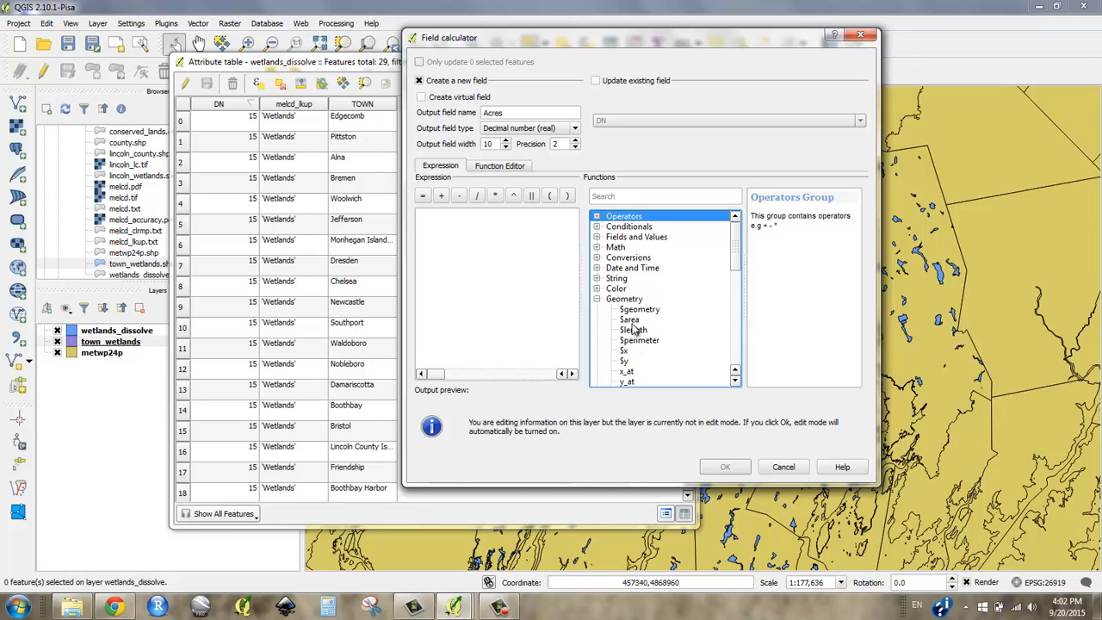
double_click(629, 319)
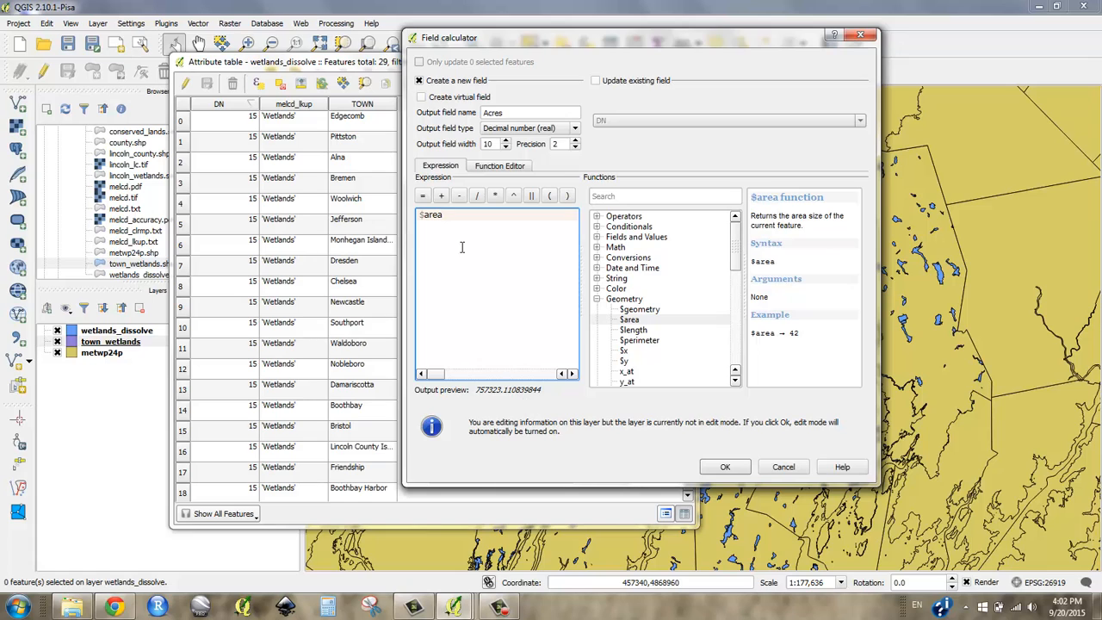
drag(460, 217, 422, 218)
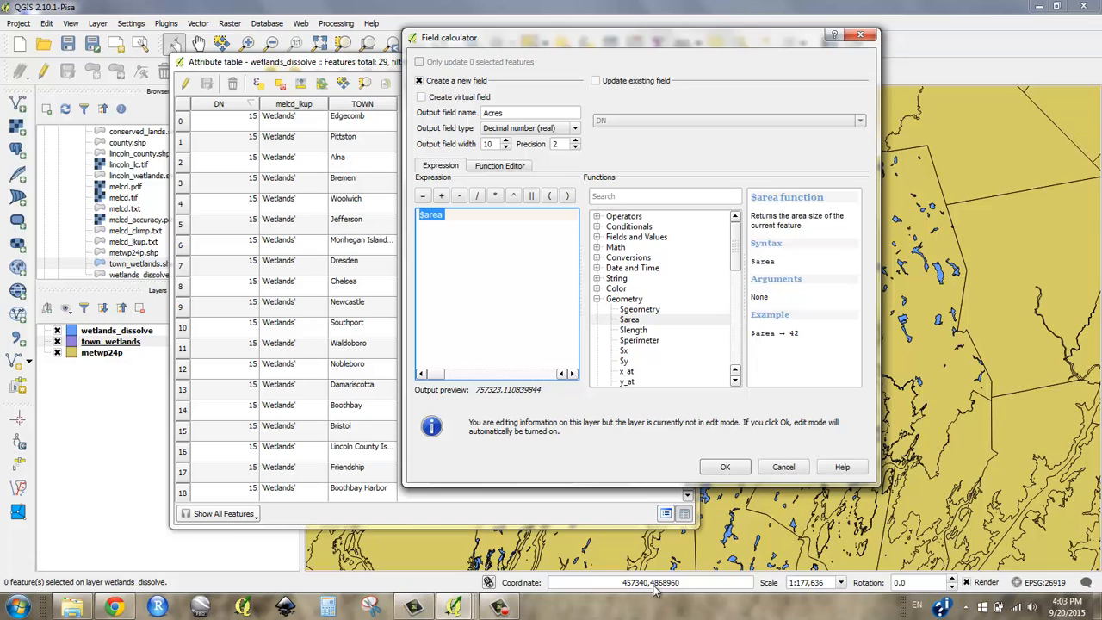
click(788, 468)
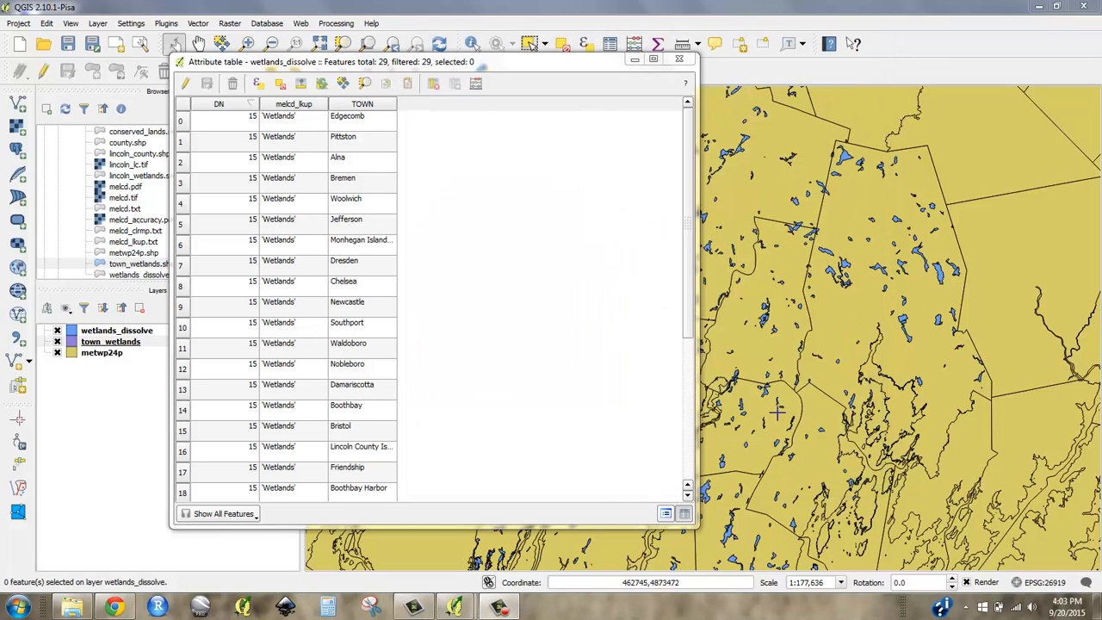
click(680, 60)
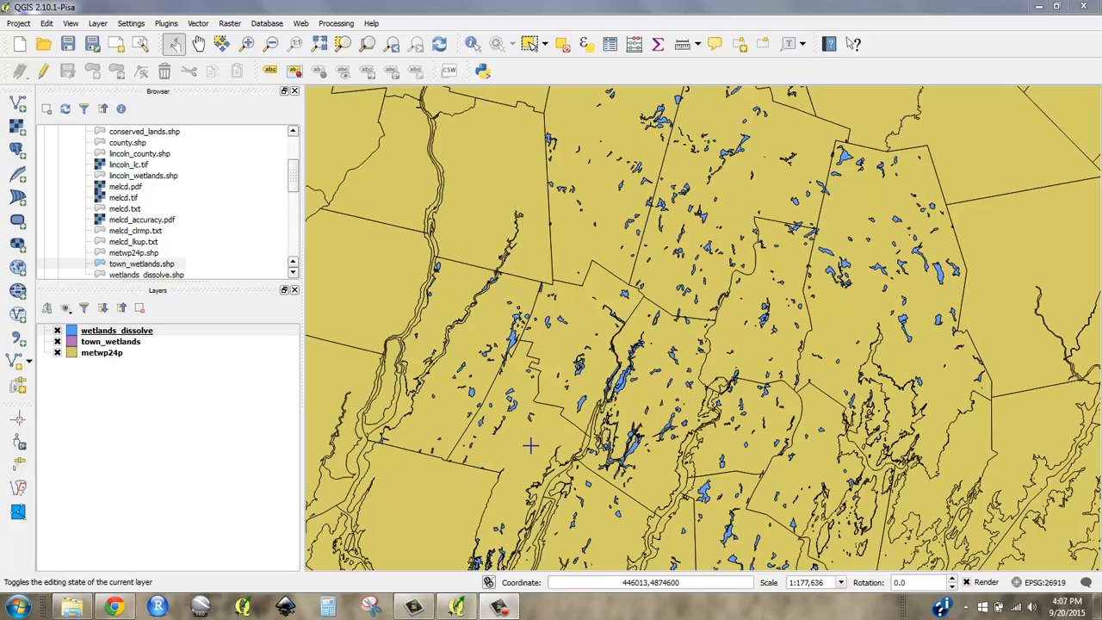
Step: Open the general properties of the wetlands_dissolve layer and reposition the properties window
click(144, 333)
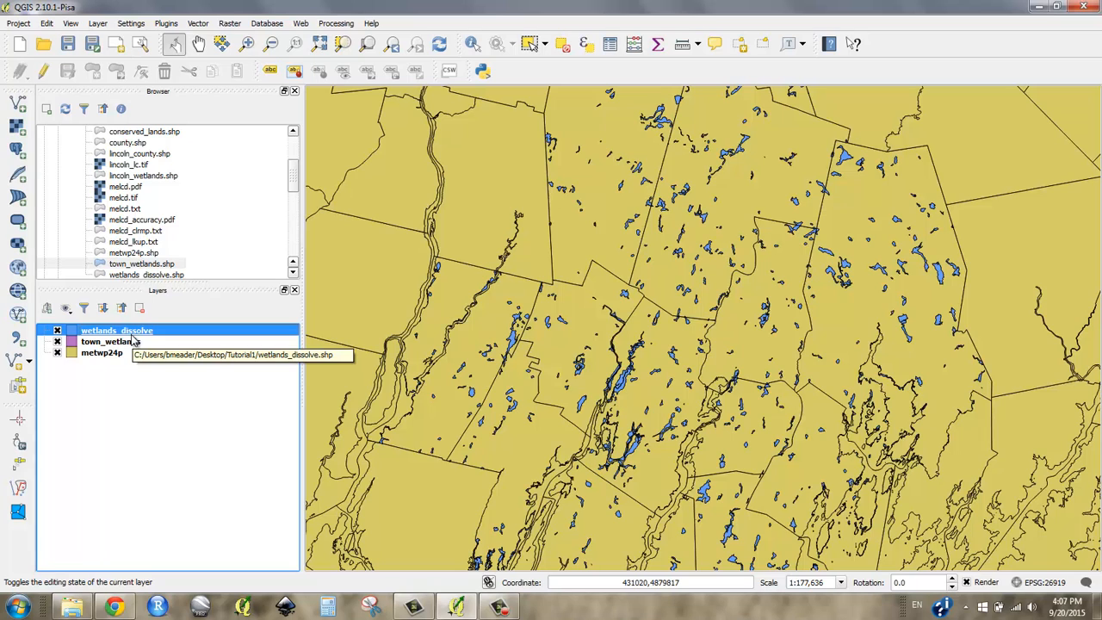
right_click(128, 332)
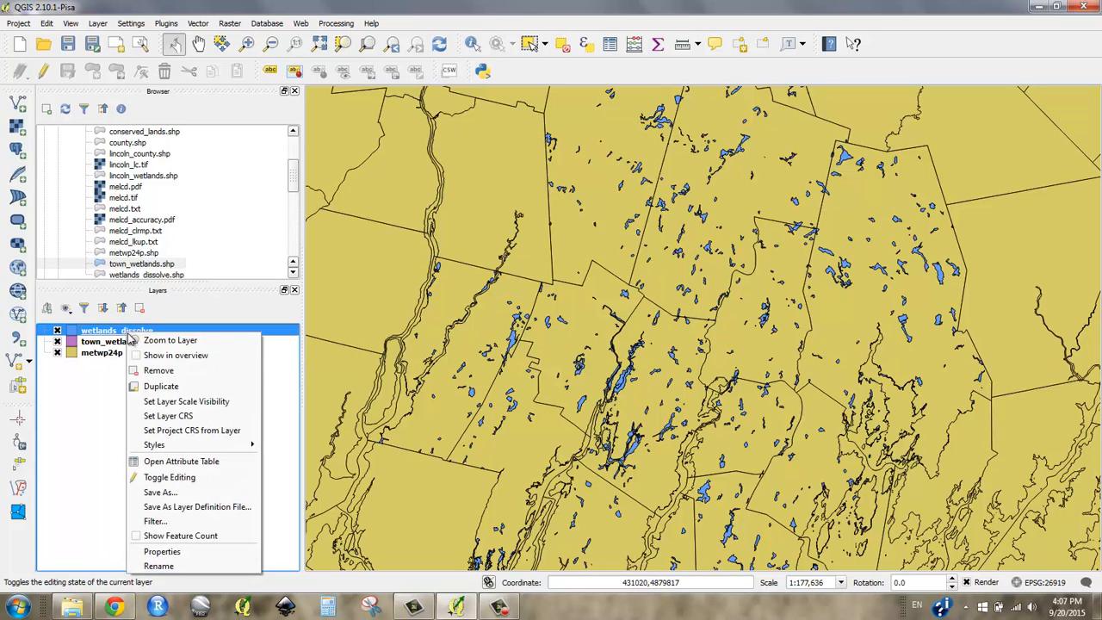
click(179, 553)
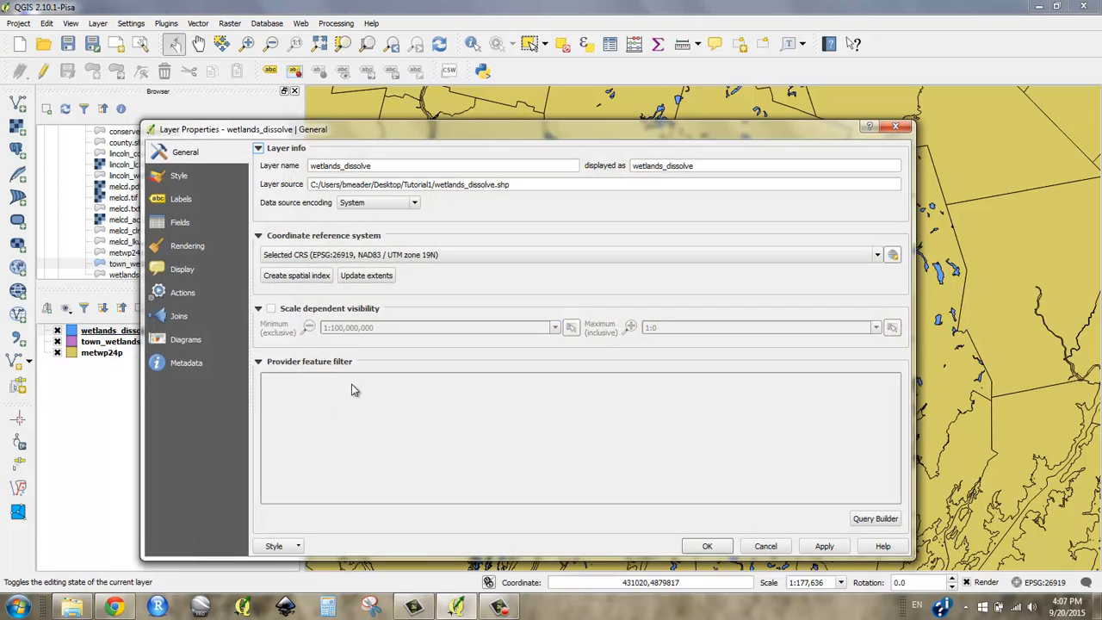
drag(388, 130, 378, 88)
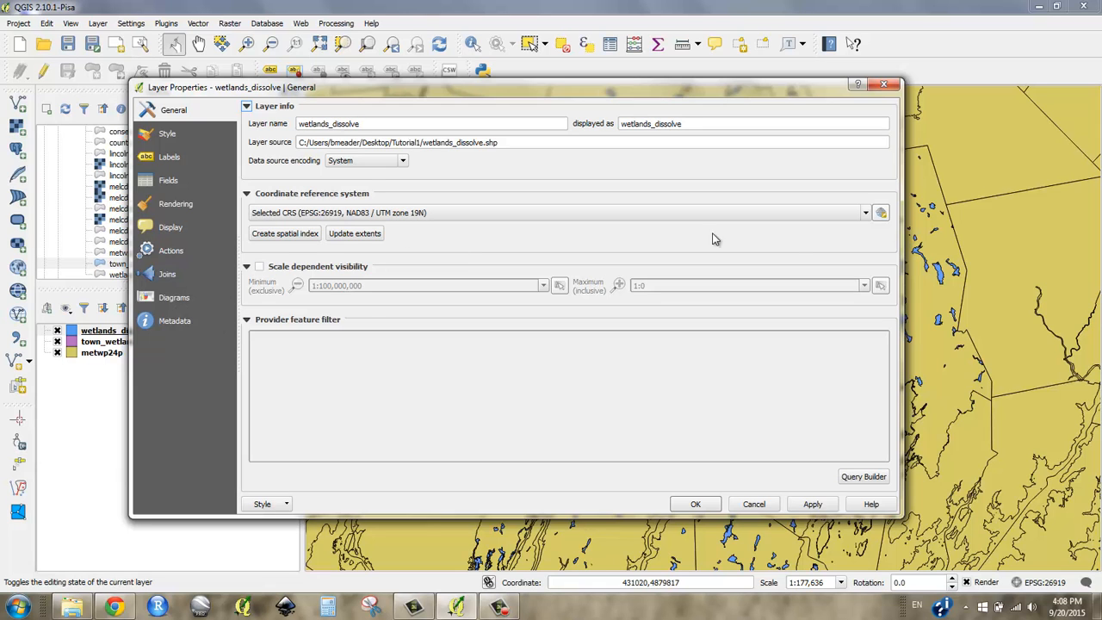
Step: Examine the units parameter in the wetlands_dissolve layer's coordinate reference system definition and close the properties without changing anything
click(880, 213)
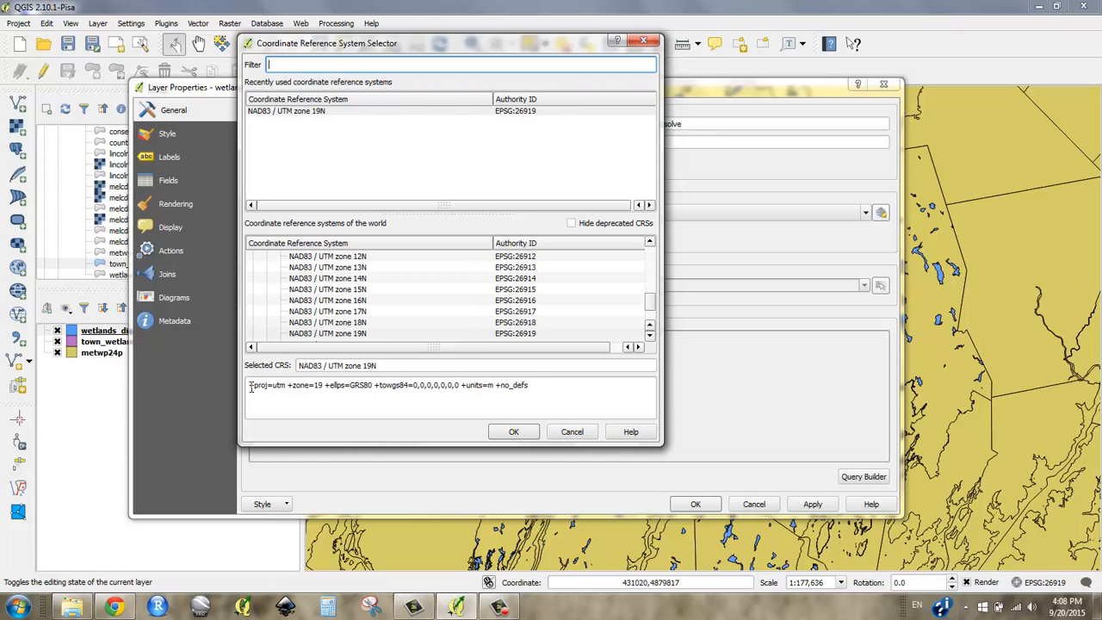
drag(250, 385, 515, 386)
click(478, 388)
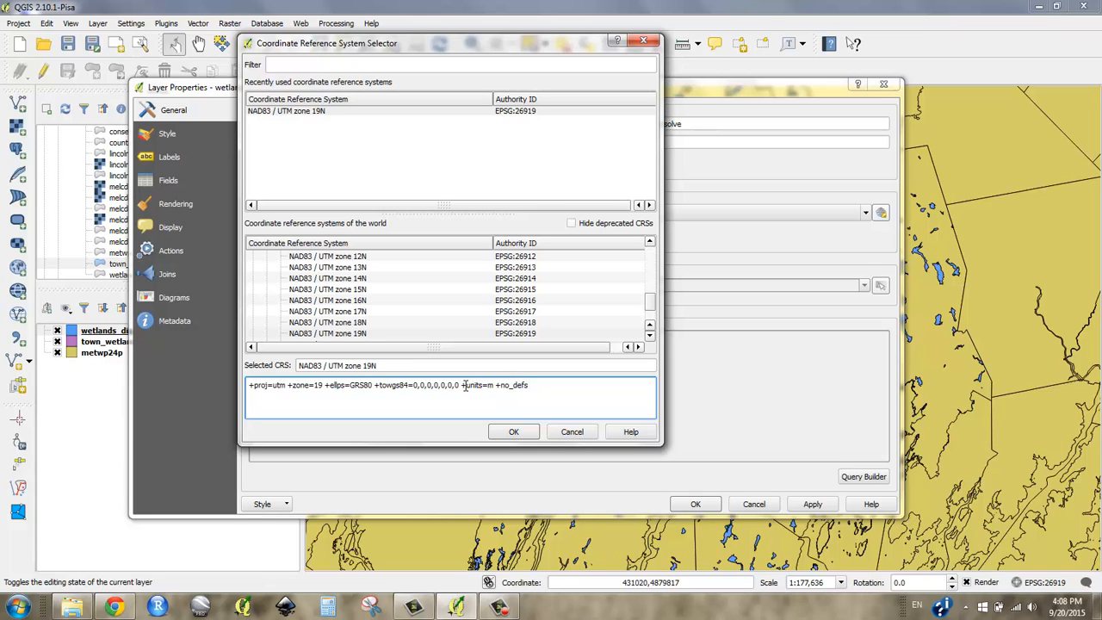
double_click(472, 386)
click(488, 387)
click(570, 433)
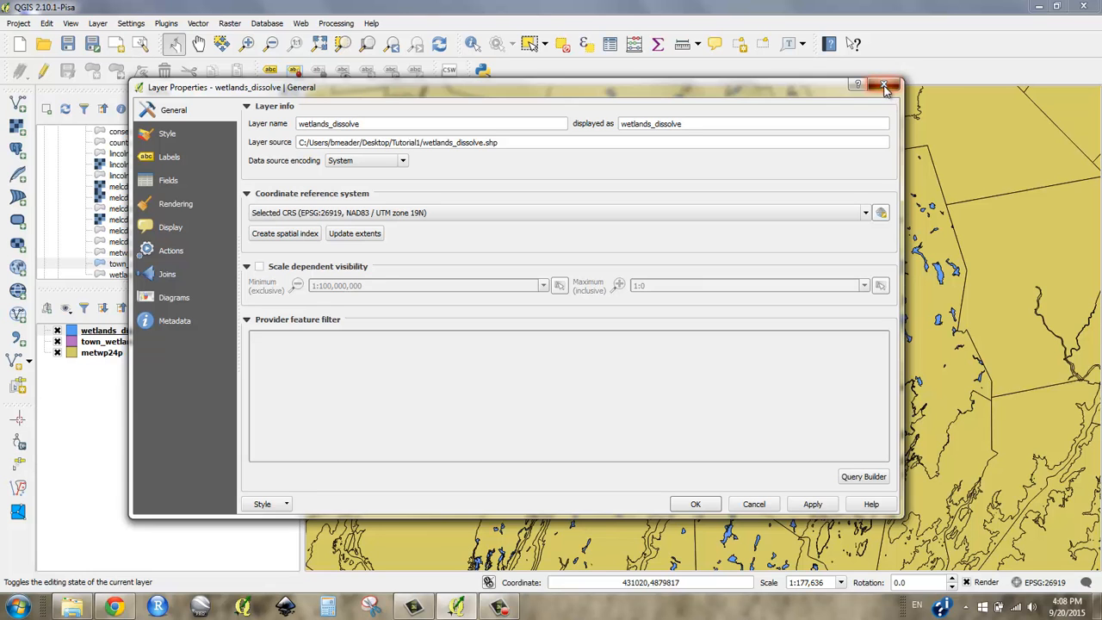
click(885, 85)
Step: Reopen the wetlands_dissolve attribute table and launch the field calculator, moving its window slightly aside
right_click(129, 333)
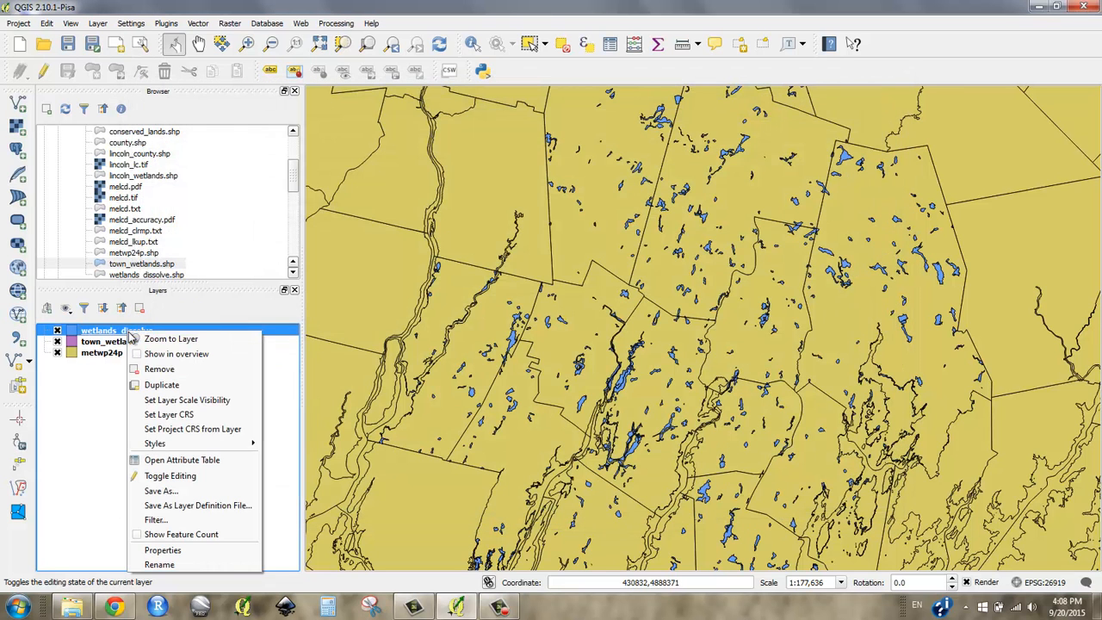
click(206, 462)
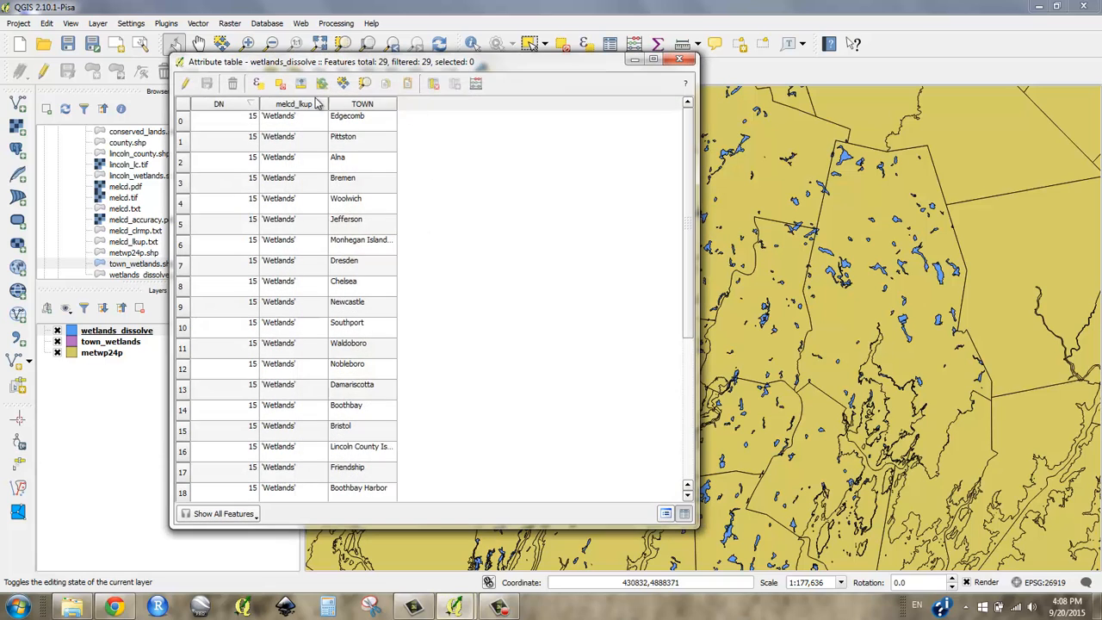
click(476, 83)
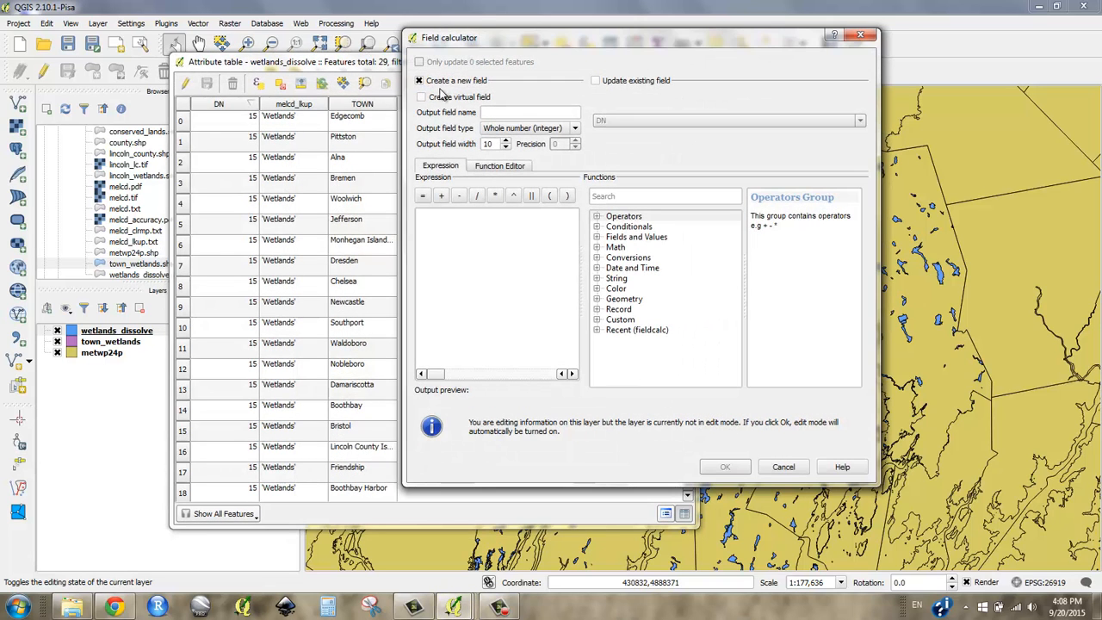
drag(481, 38, 447, 58)
Step: Define a new decimal number field named Acres with precision 2 and insert the $area function into its expression
click(454, 129)
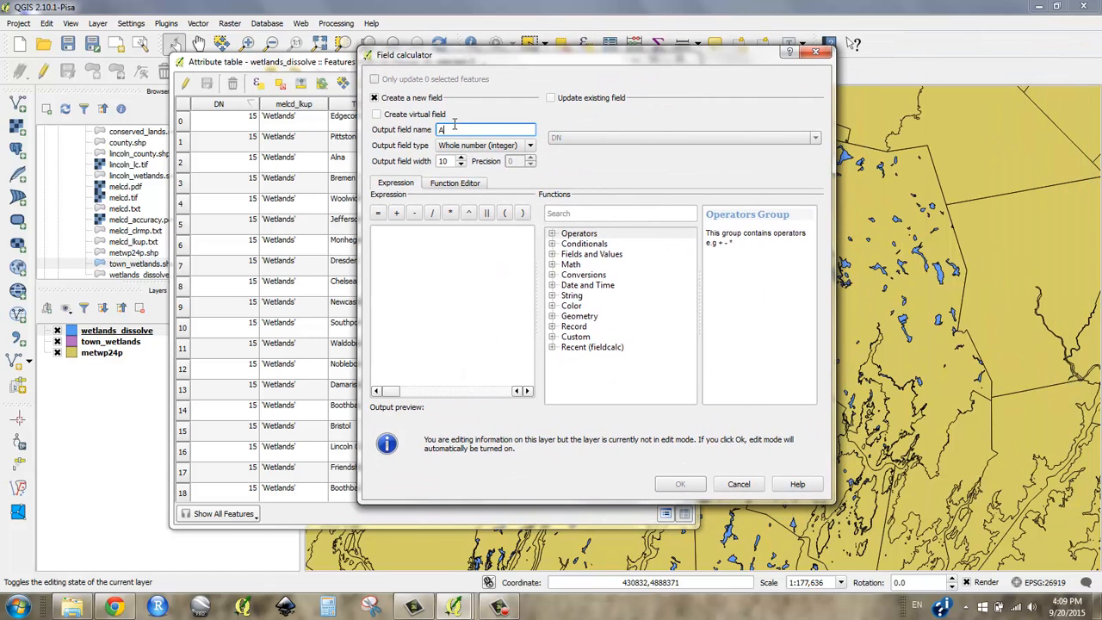
click(482, 145)
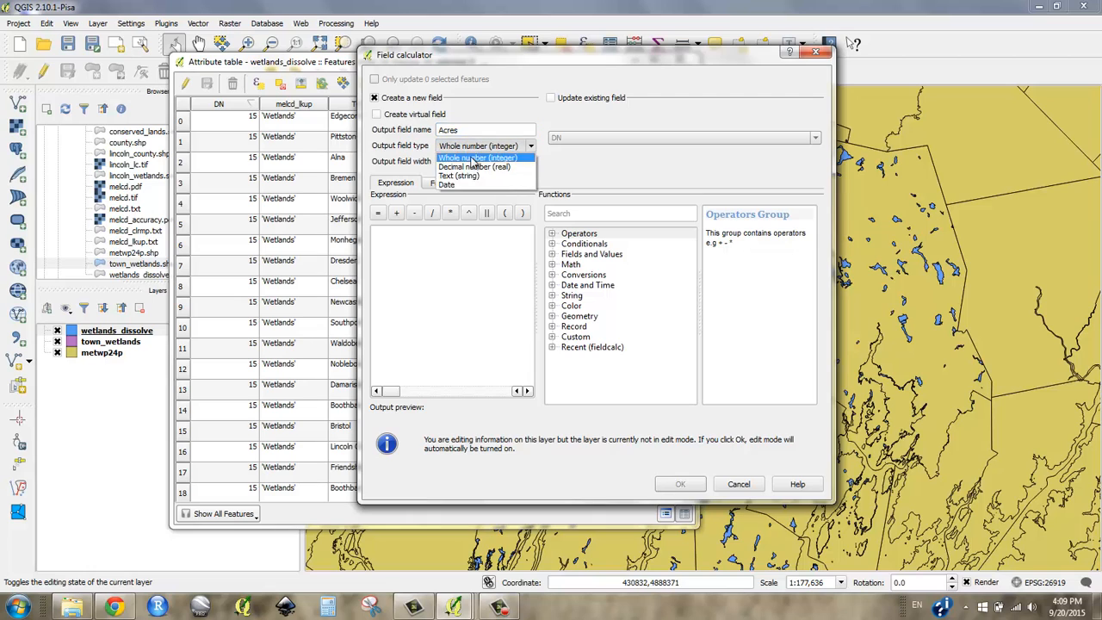
click(474, 157)
click(530, 158)
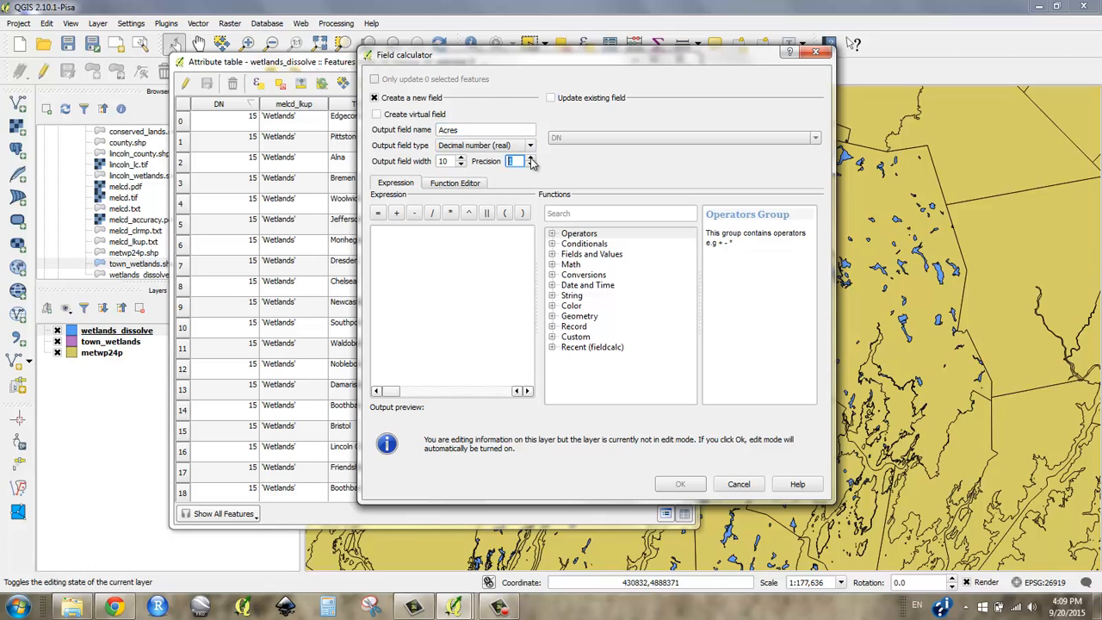
click(552, 316)
double_click(584, 338)
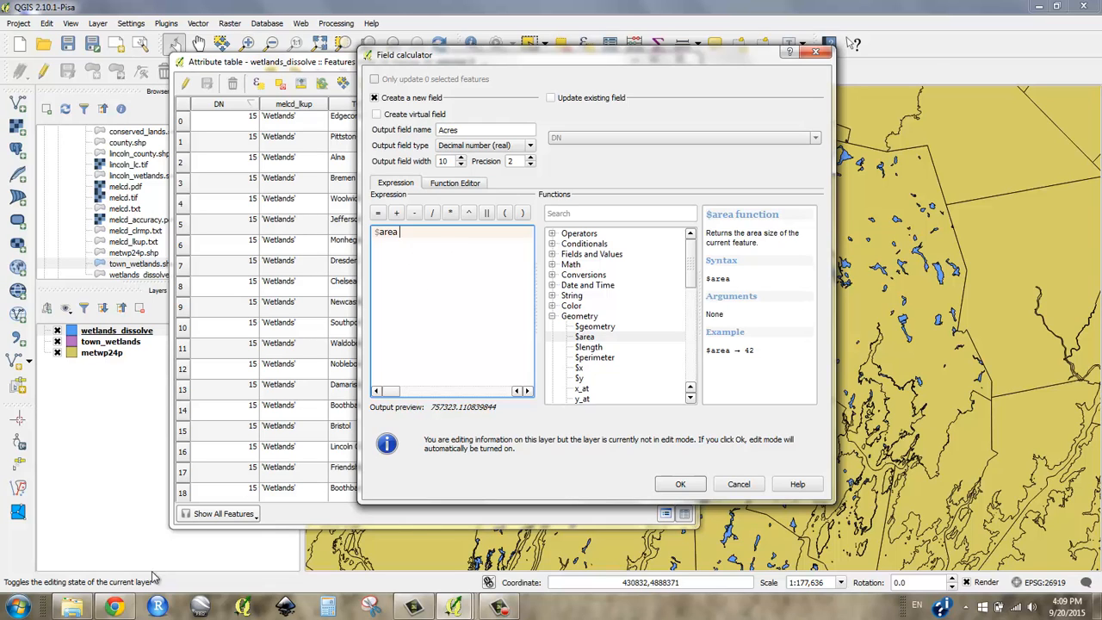
Step: Switch to Google Chrome and search for "how many square meters in an acre"
click(120, 608)
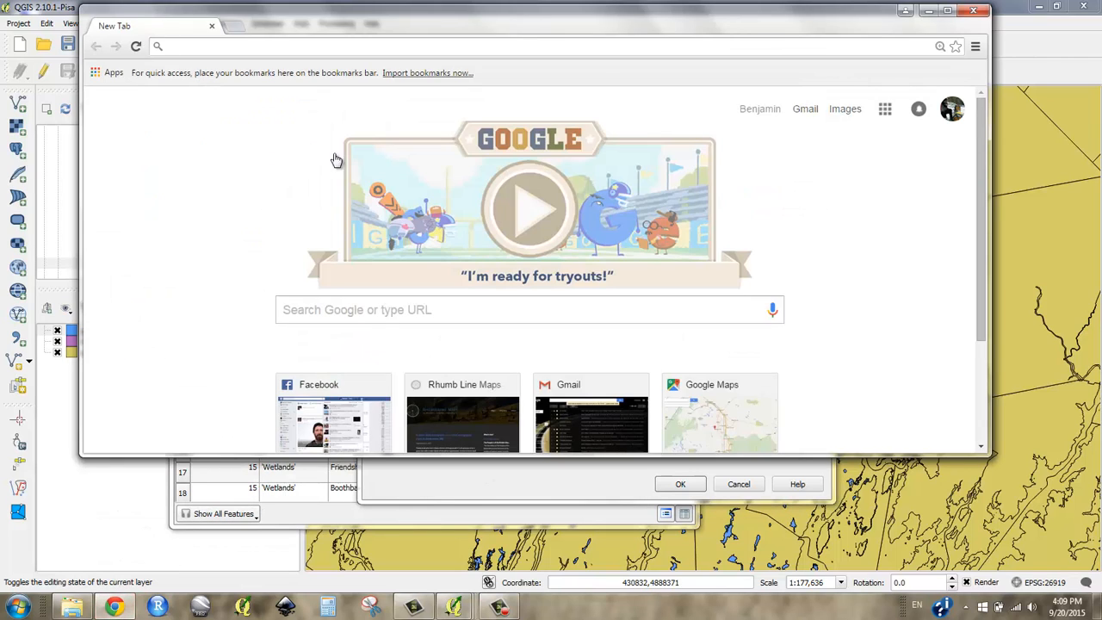
text(how many square meters in an acre)
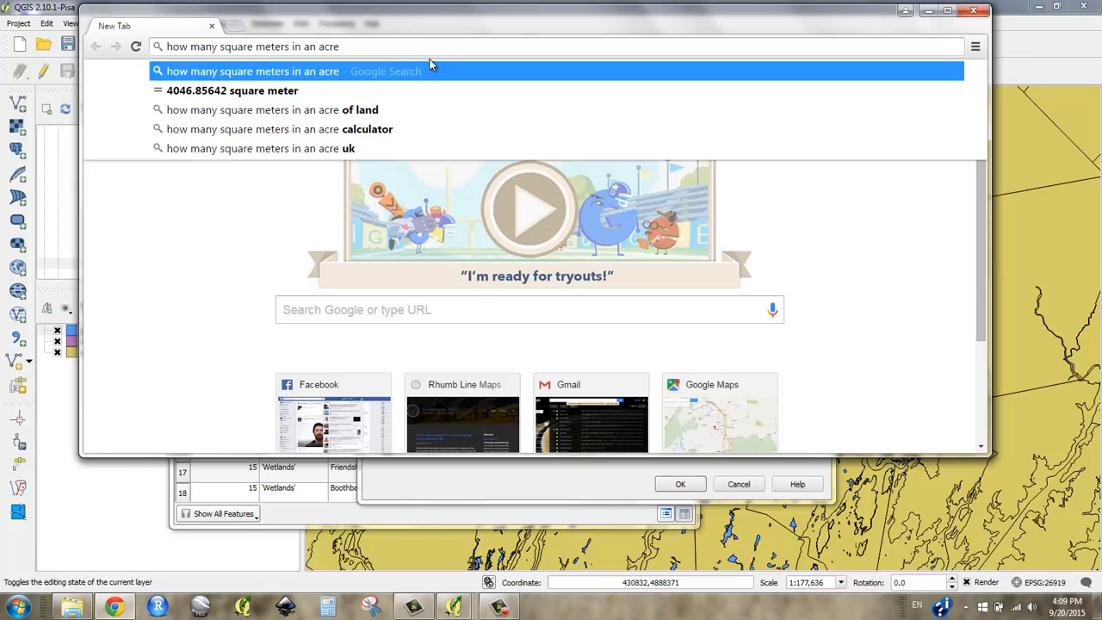
key(Return)
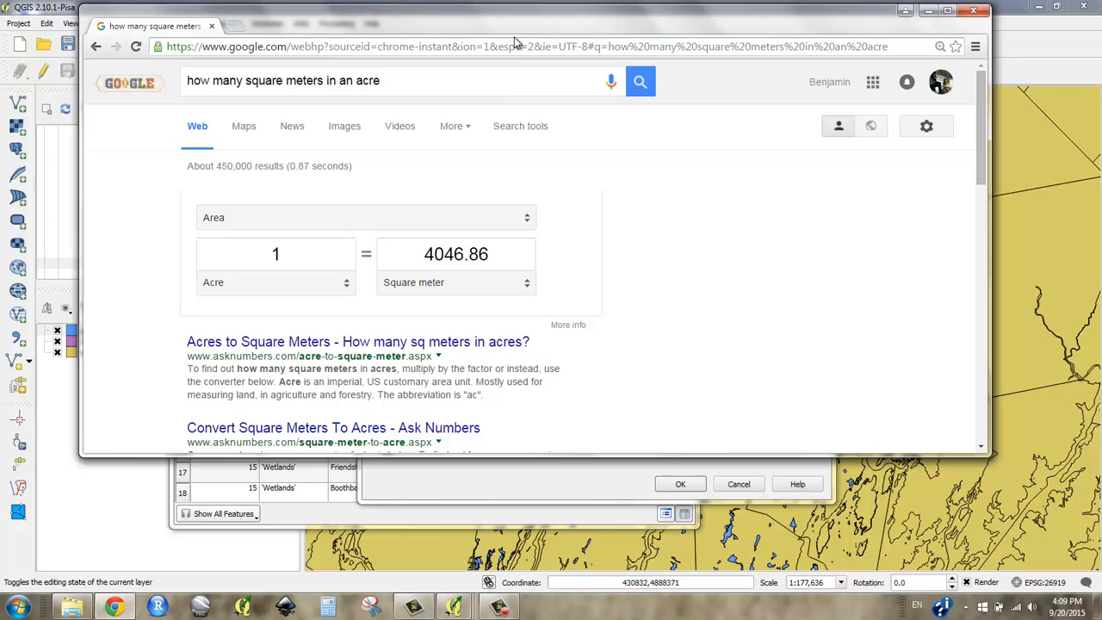
Step: Copy the conversion value 4046.86 from the search result and minimize the browser to return to QGIS
drag(512, 34, 603, 79)
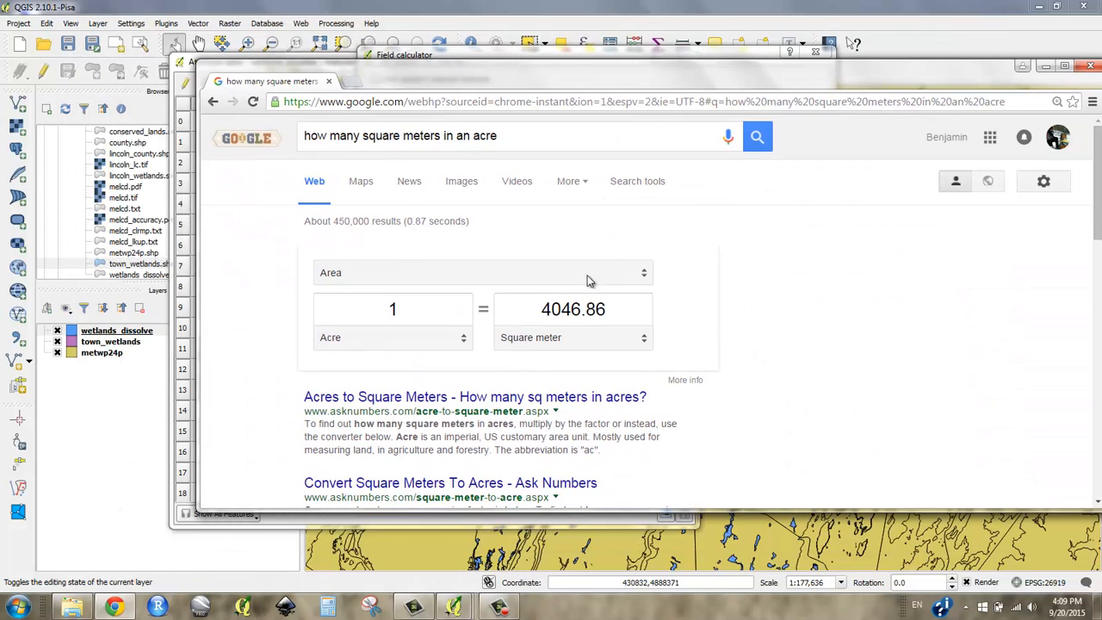
drag(543, 308, 606, 315)
key(ctrl+c)
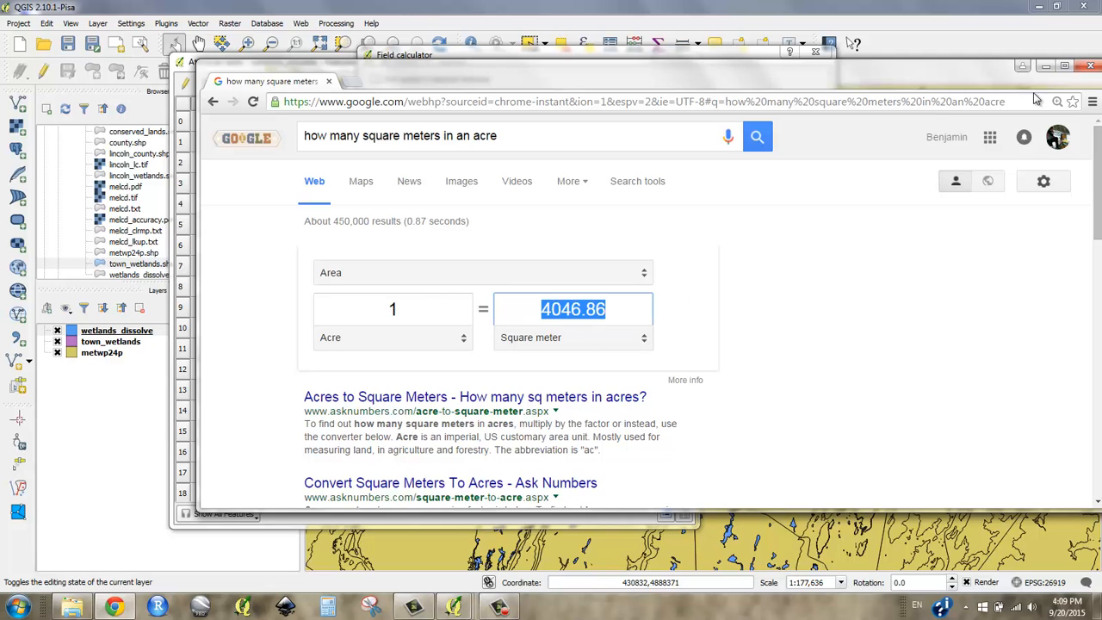
click(1042, 66)
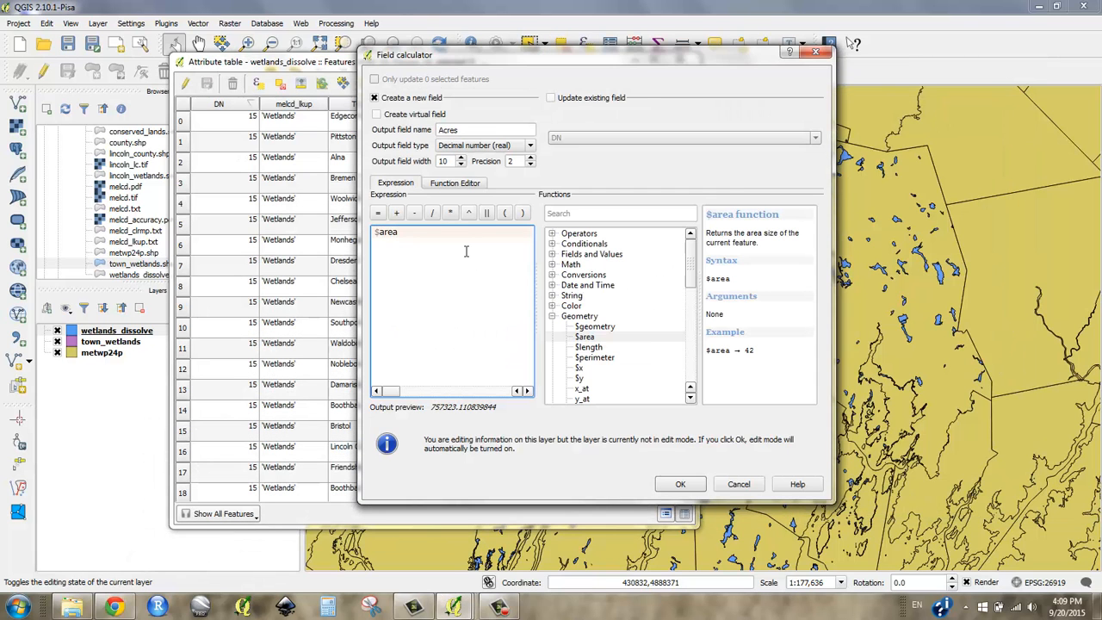
Step: Complete the Acres expression by dividing $area by 4046.86 and create the calculated field
click(433, 216)
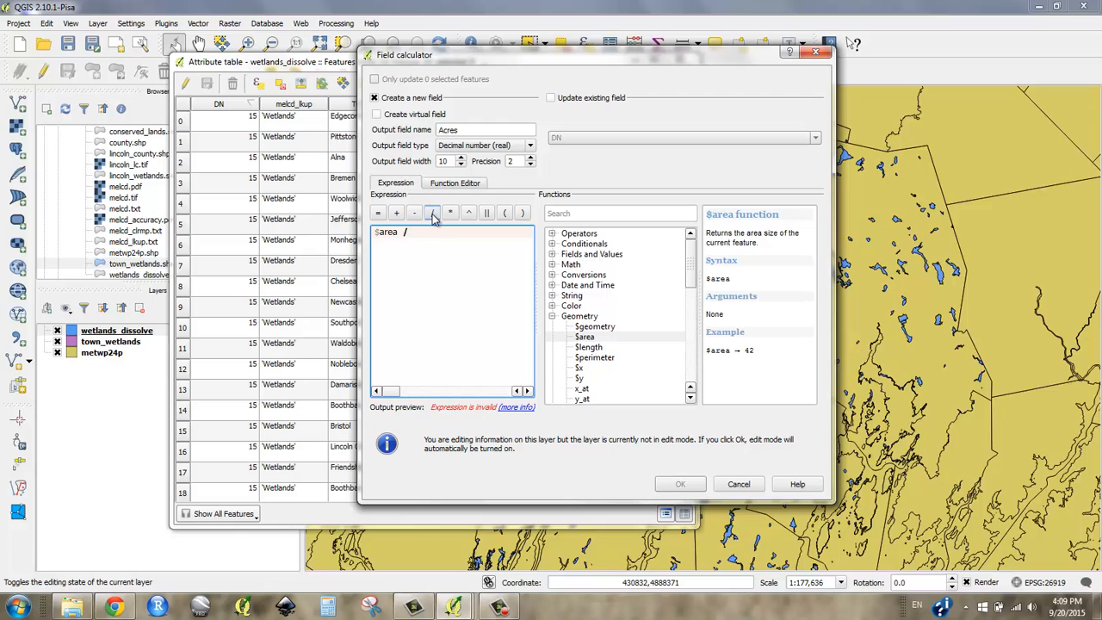
key(ctrl+v)
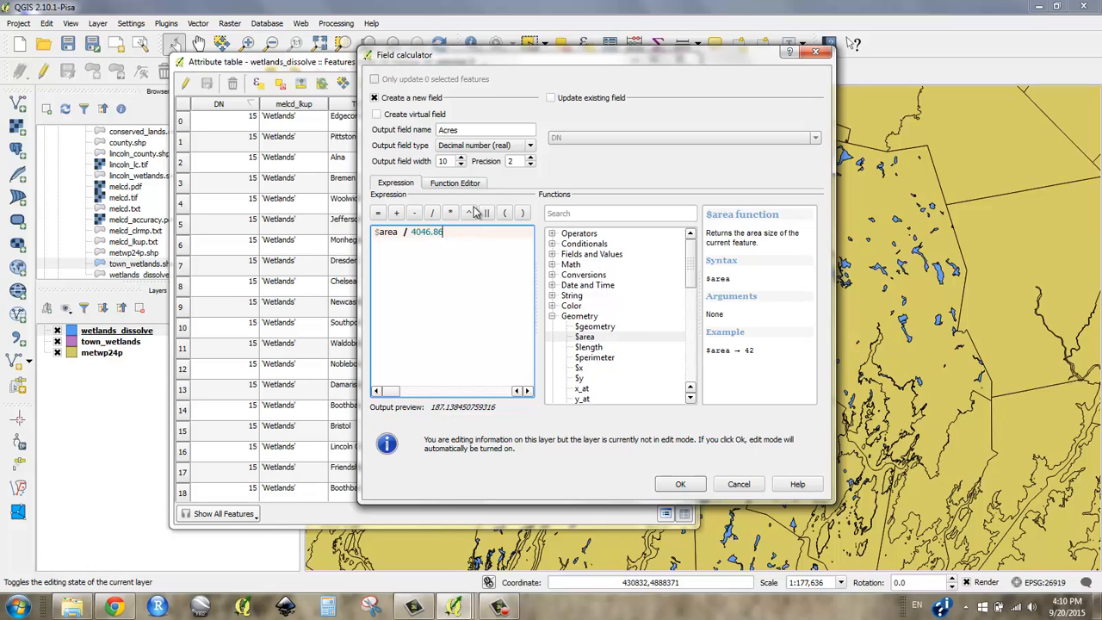
click(682, 485)
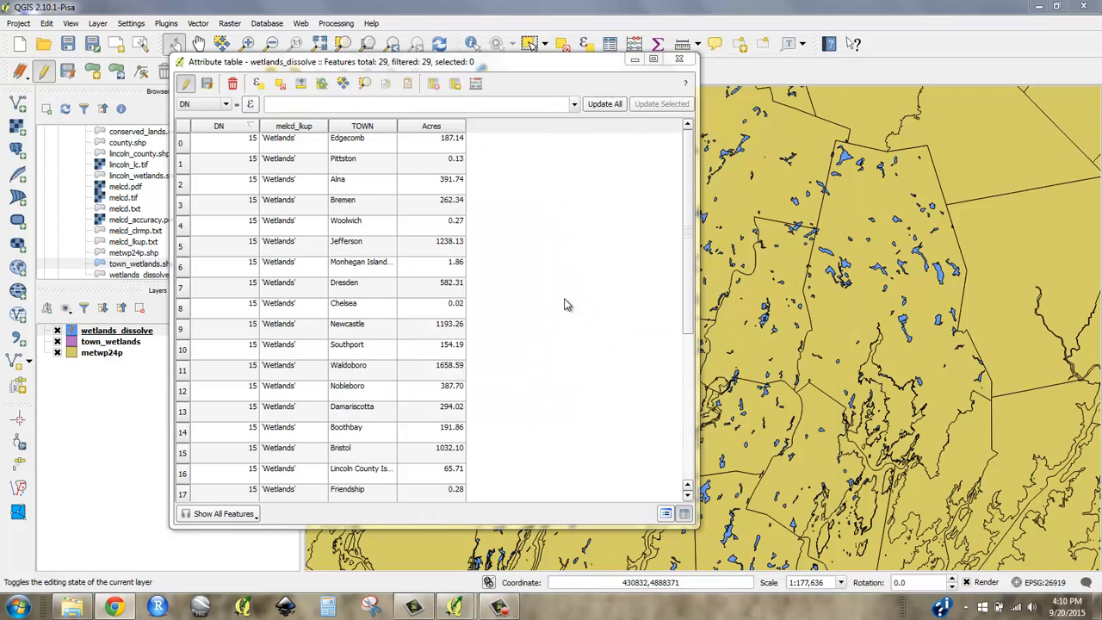
Step: Review the calculated Acres values for all towns and widen the TOWN column to fit the full names
drag(689, 276, 686, 436)
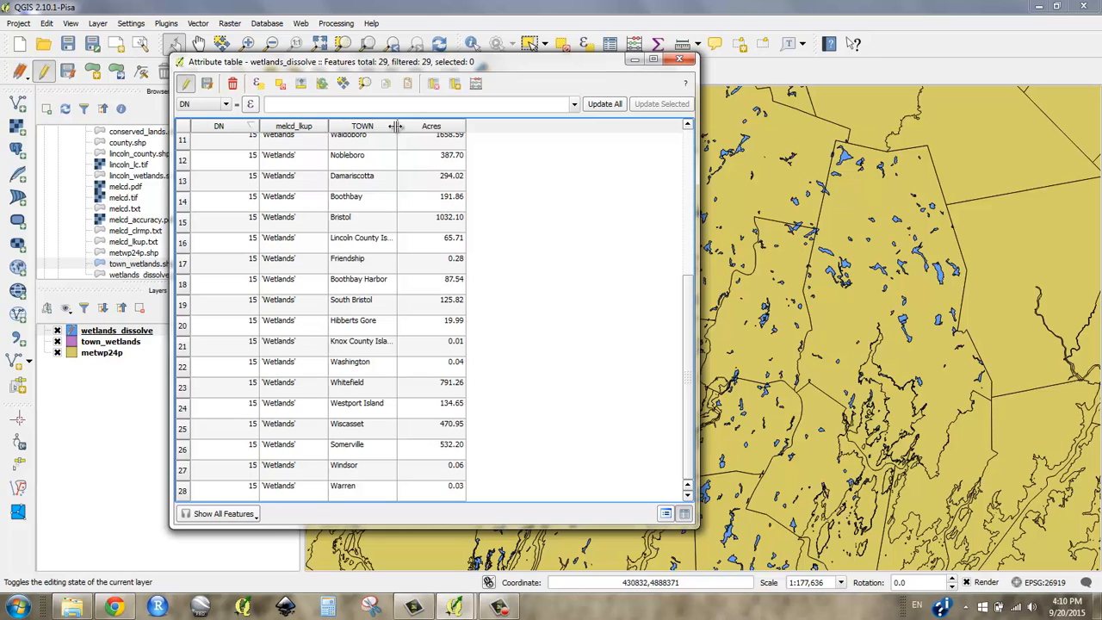
drag(397, 126, 429, 125)
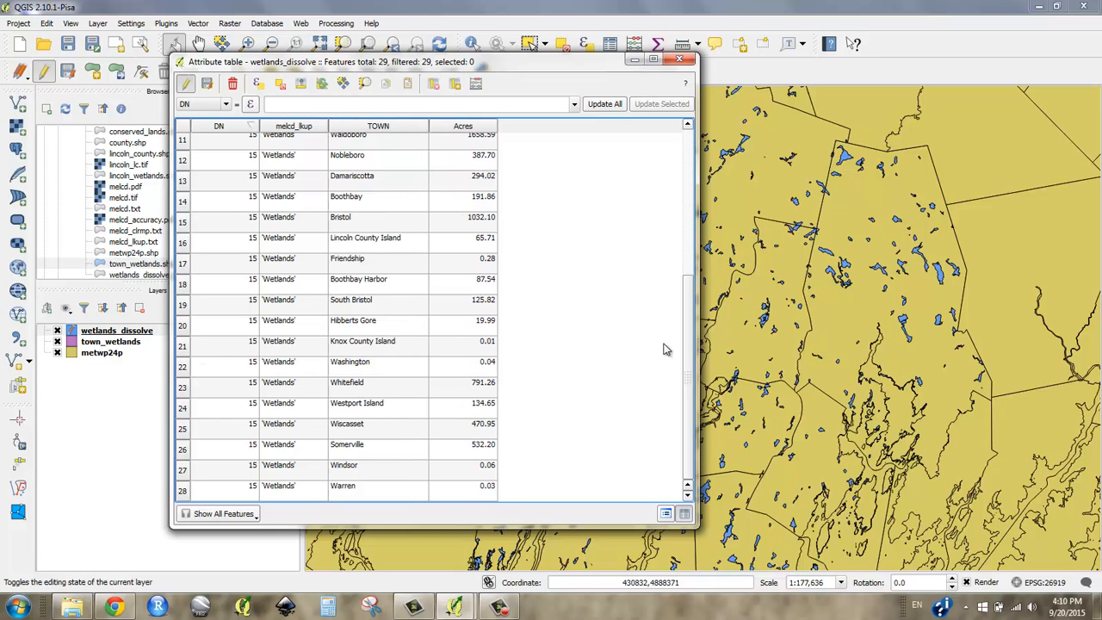
drag(690, 370, 689, 204)
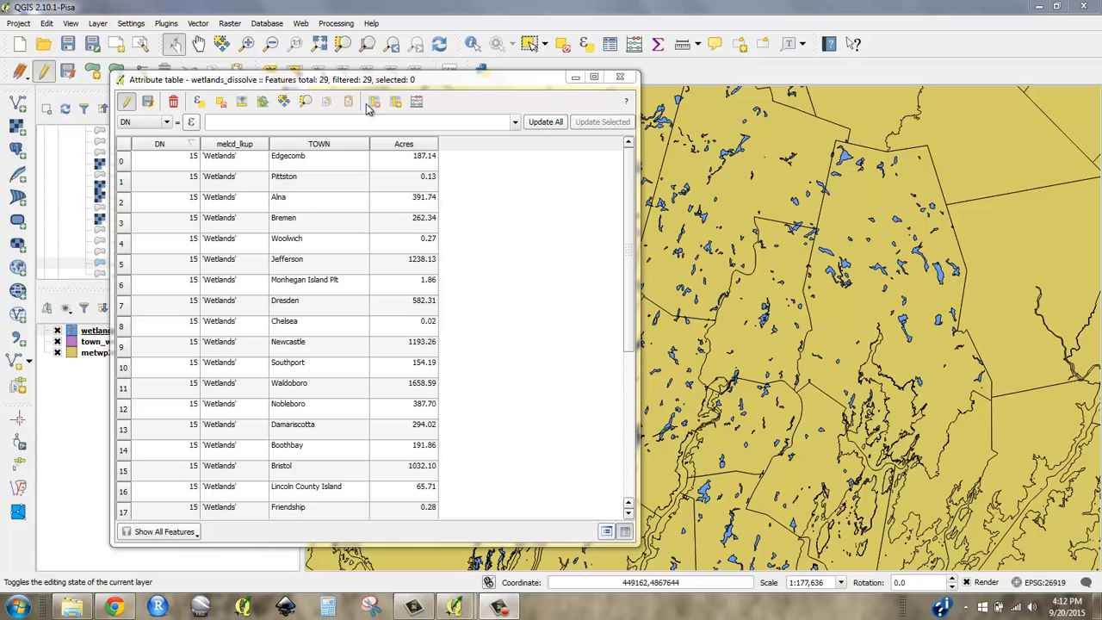
Step: Save the wetlands_dissolve edits, turn off editing and close the attribute table
drag(356, 80, 507, 85)
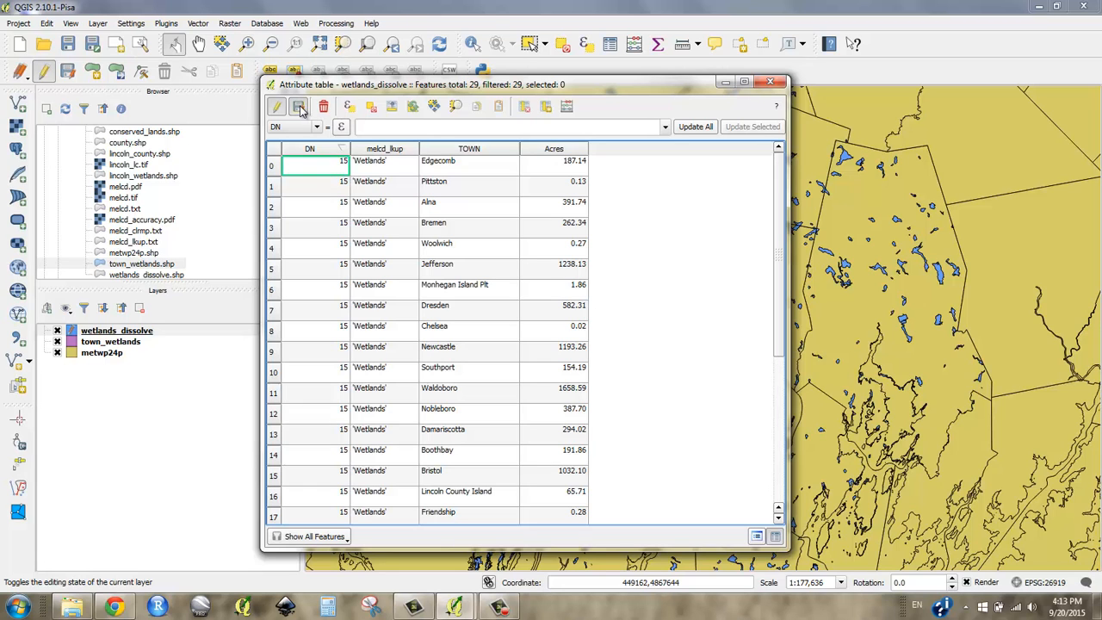
click(277, 107)
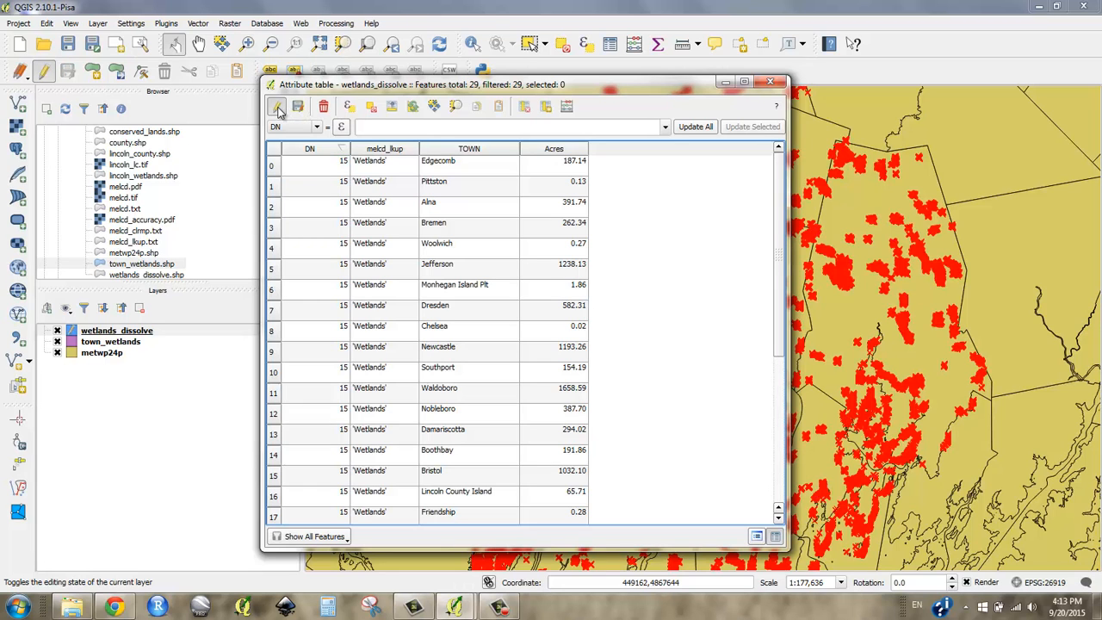
click(278, 108)
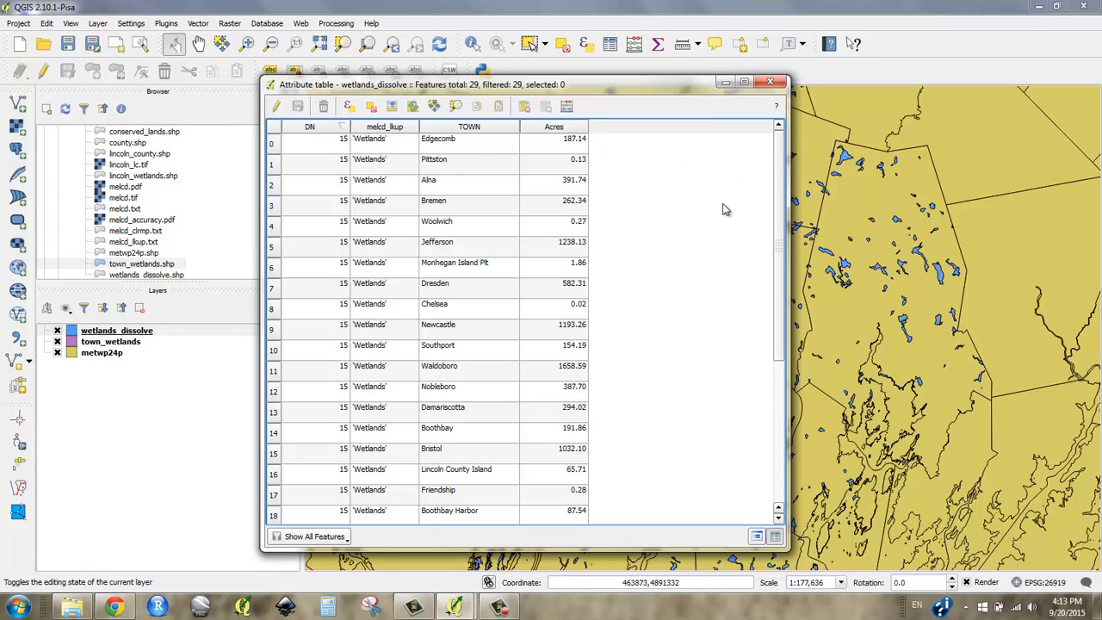
drag(780, 203, 780, 121)
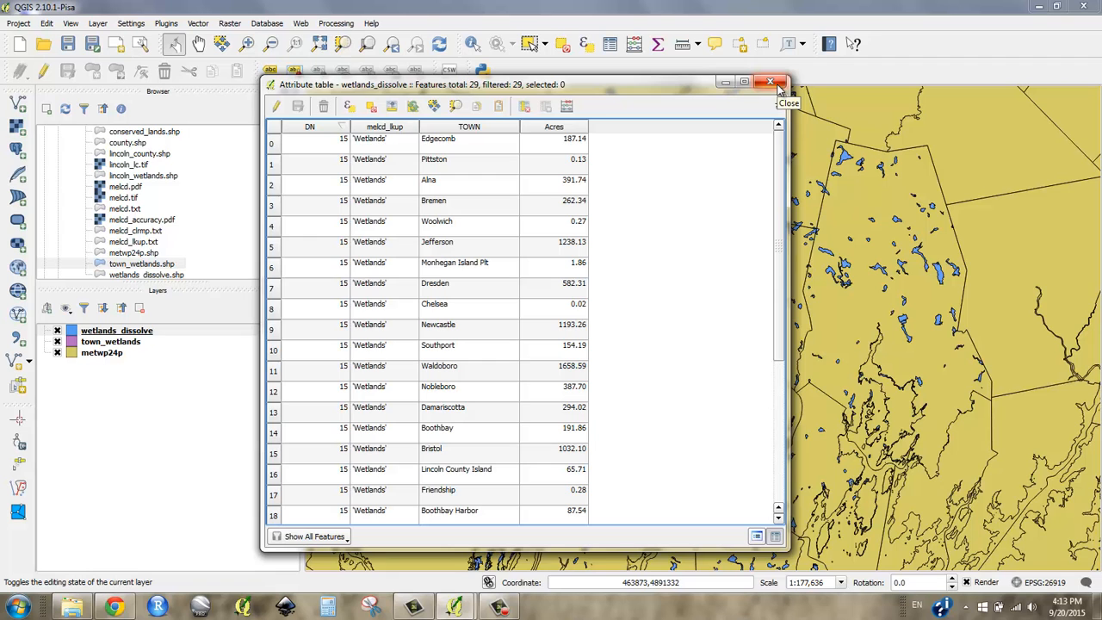
click(772, 82)
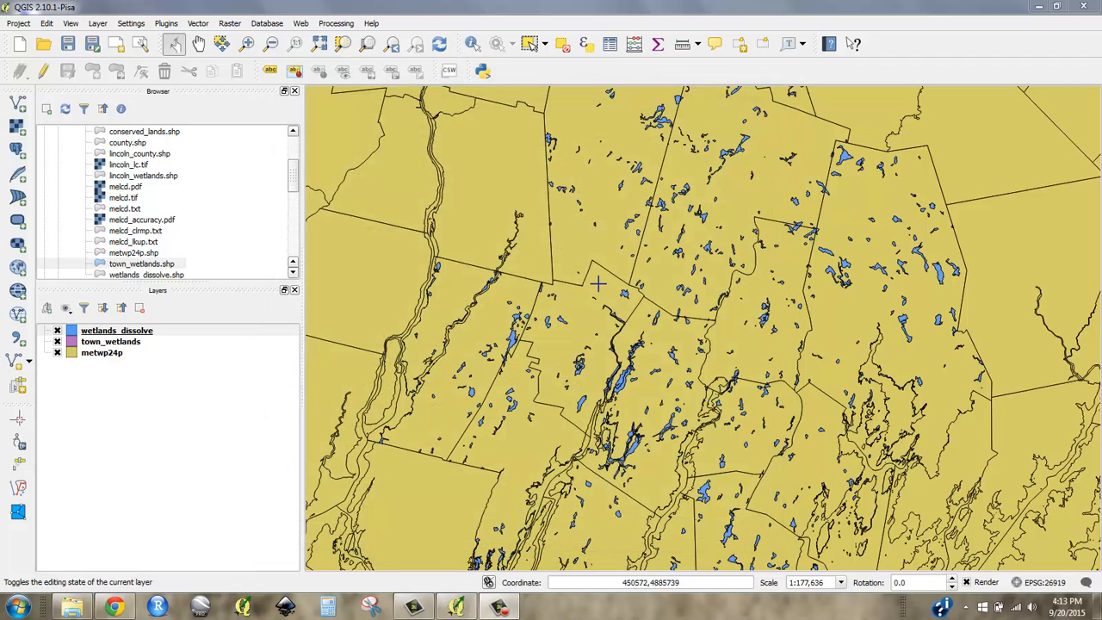
Step: Add a Google Satellite base layer through the OpenLayers plugin and place it beneath all other layers, including metwp24p
click(601, 13)
scroll(637, 298, down, 1)
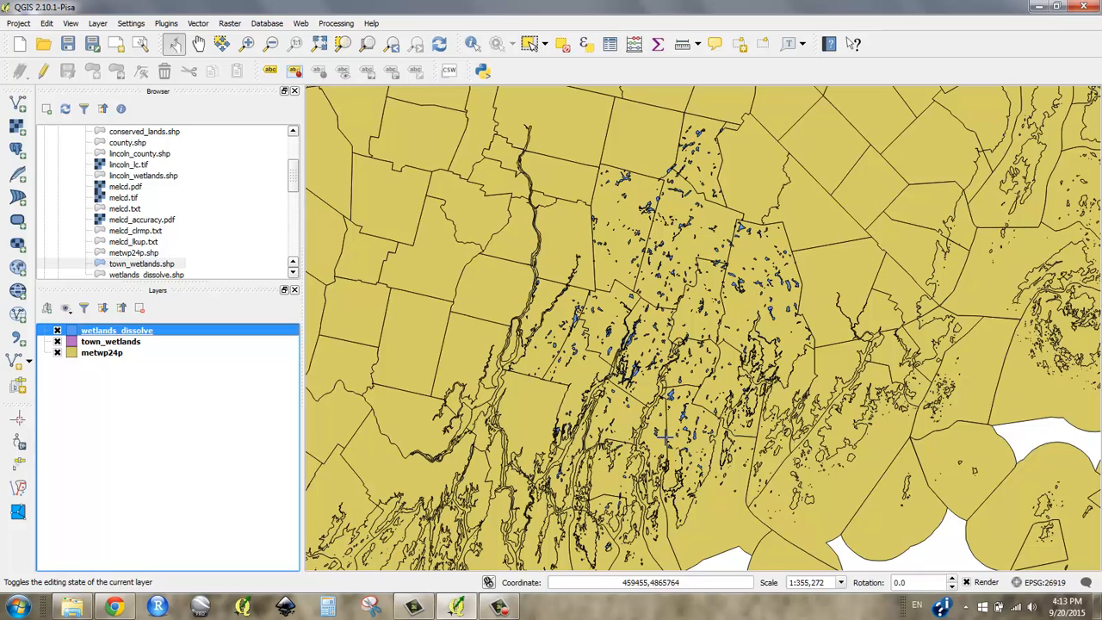
click(324, 24)
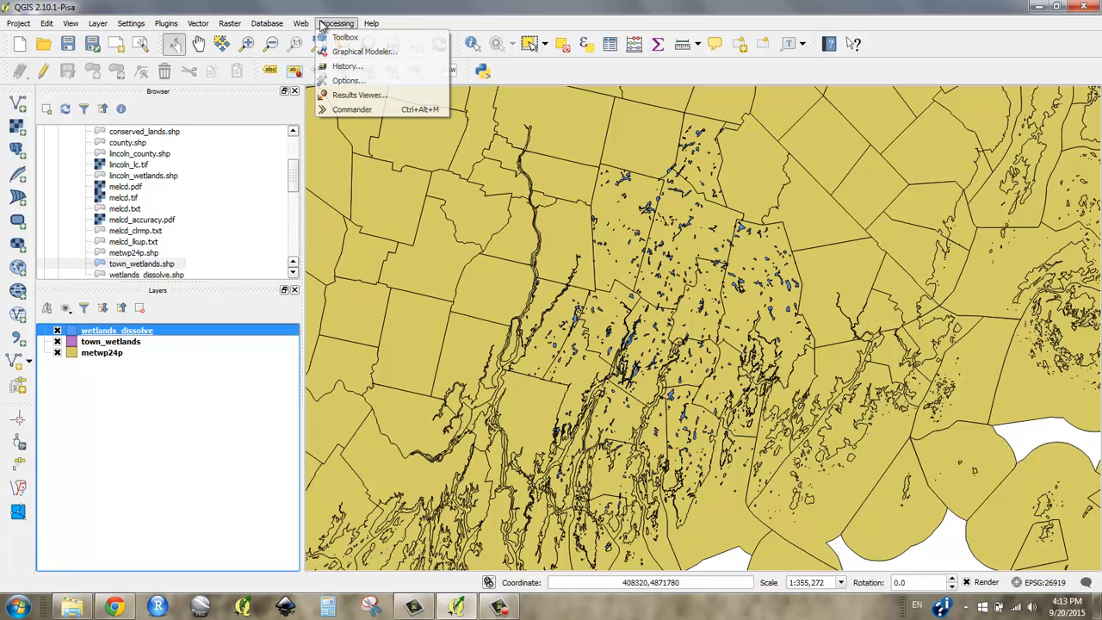
mouse_move(300, 23)
mouse_move(319, 52)
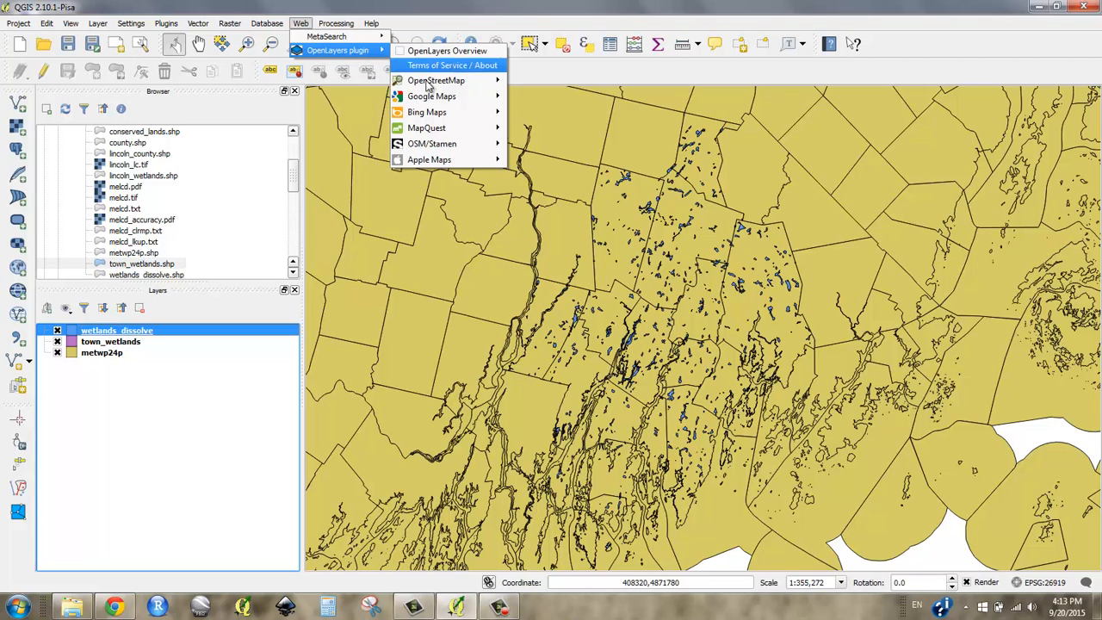
mouse_move(437, 101)
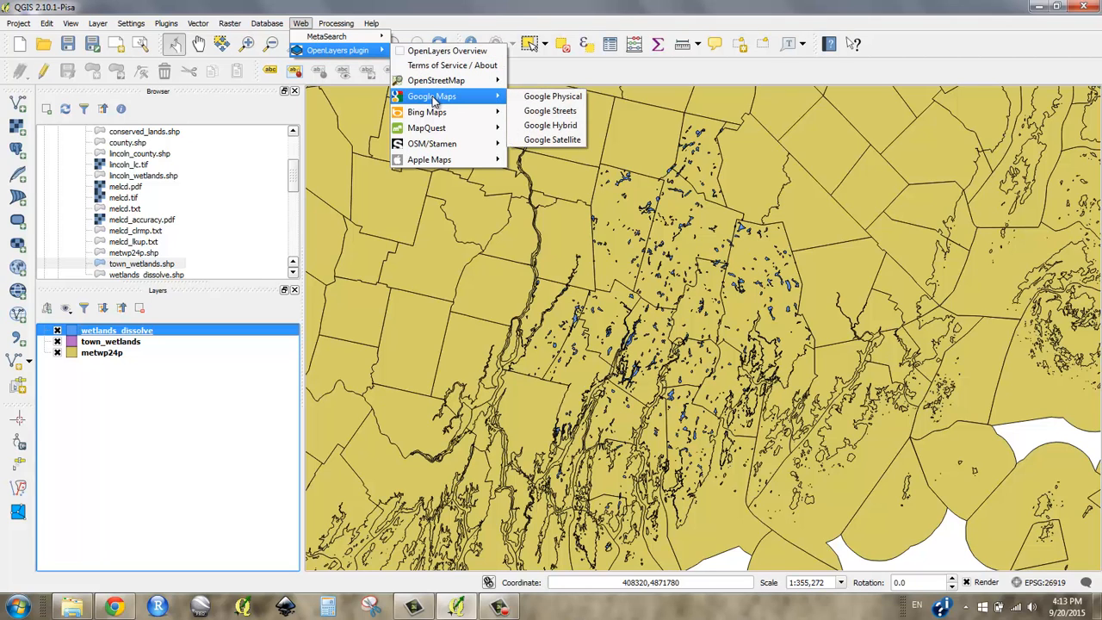
click(544, 140)
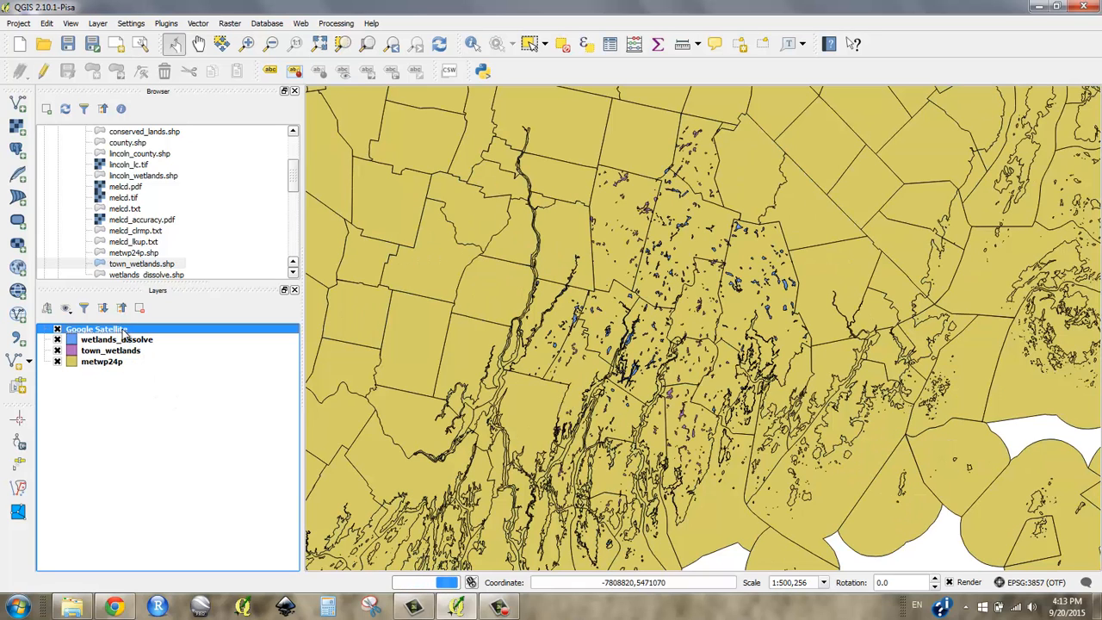
drag(122, 332, 120, 358)
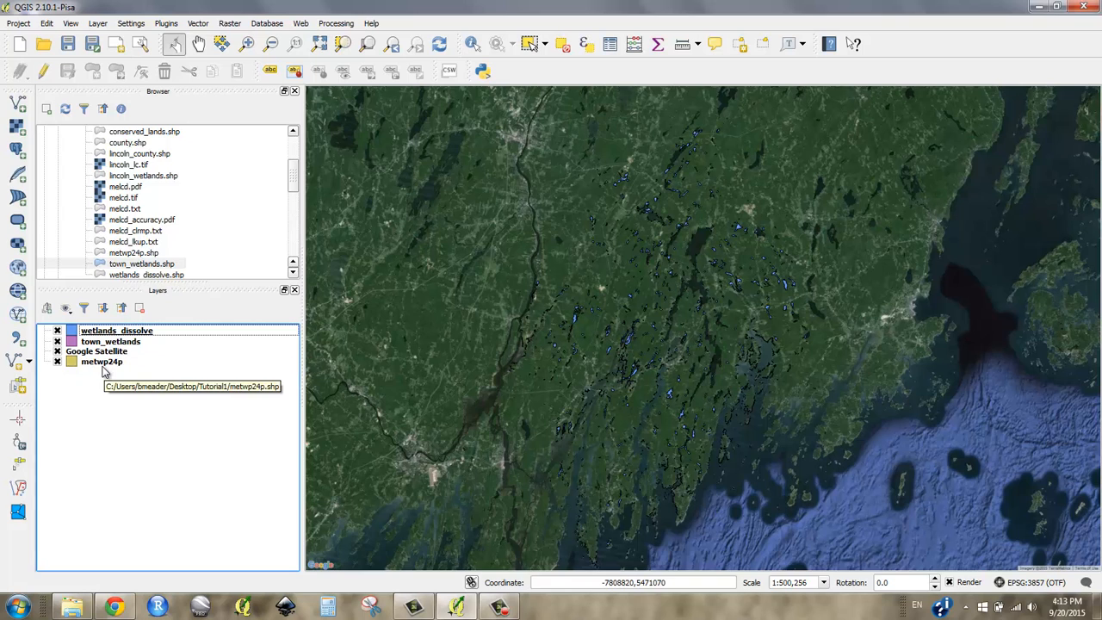
drag(97, 351, 97, 366)
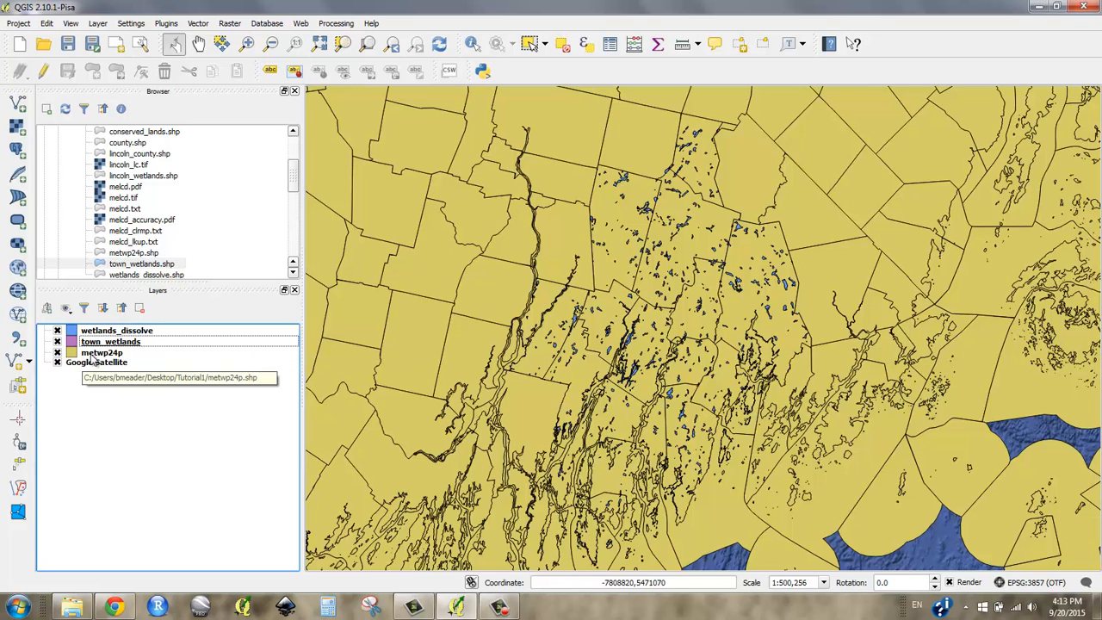
Step: Open the style properties of the metwp24p layer and make its simple fill transparent
click(95, 357)
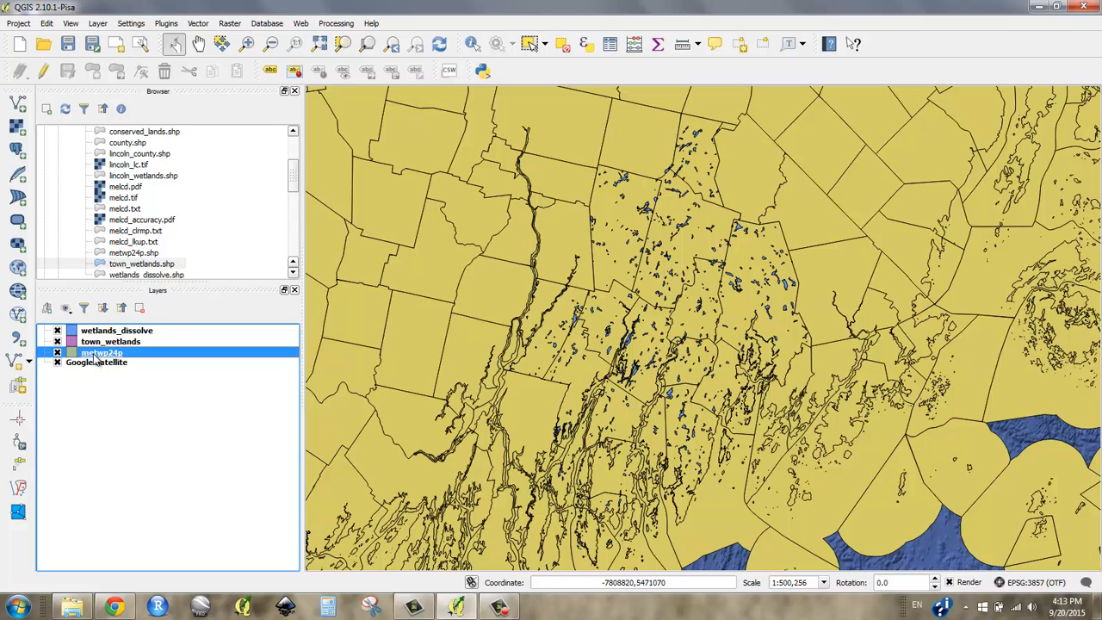
double_click(95, 356)
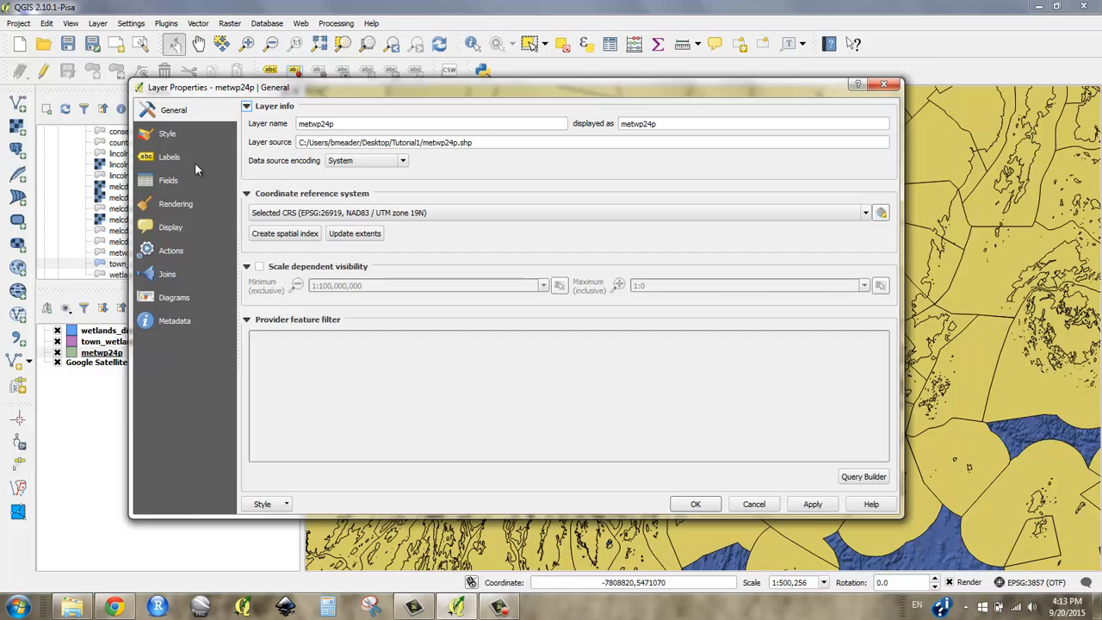
click(176, 136)
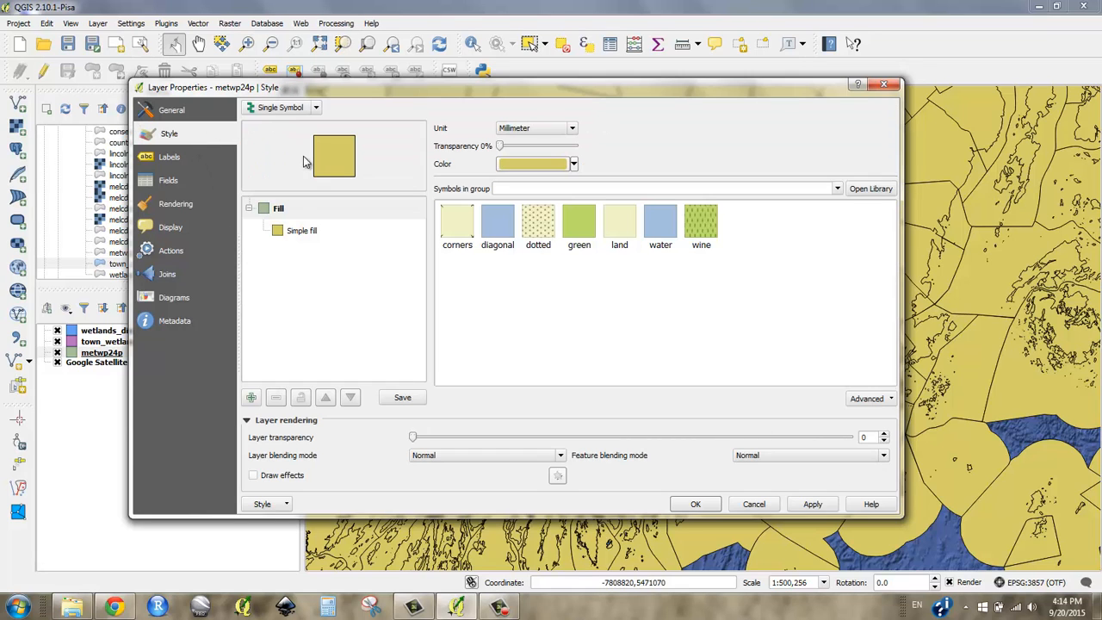
click(302, 232)
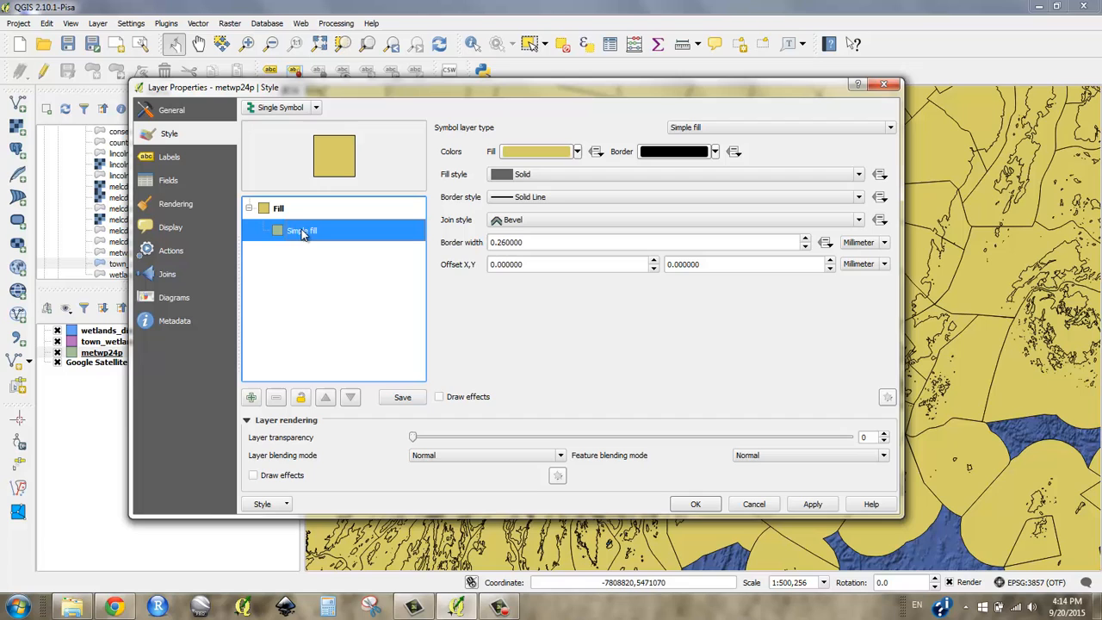
click(578, 153)
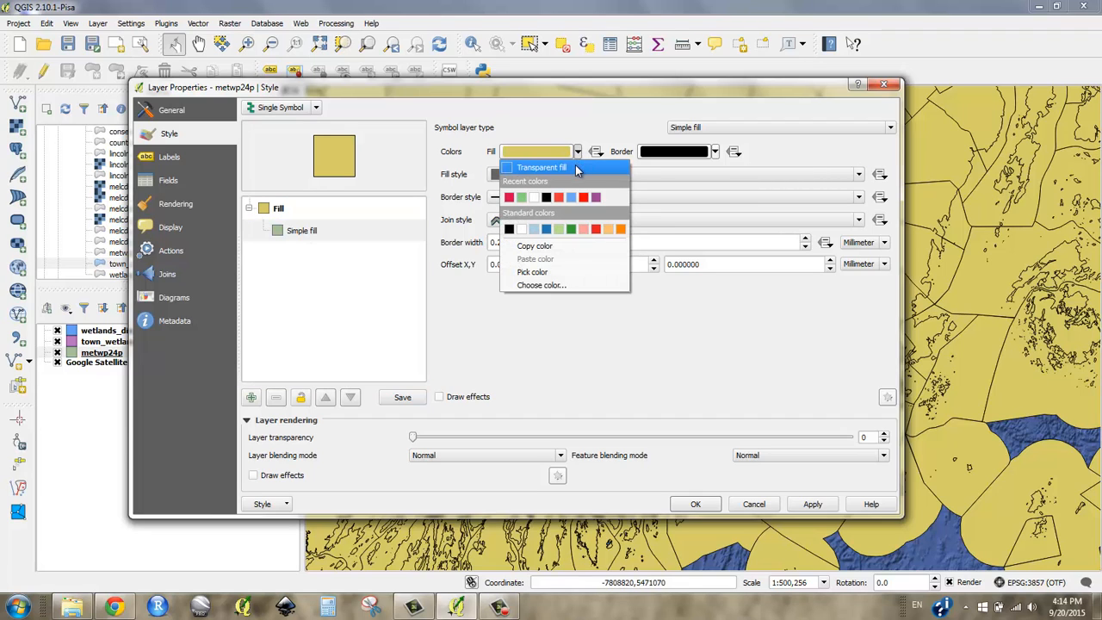
click(577, 168)
click(544, 153)
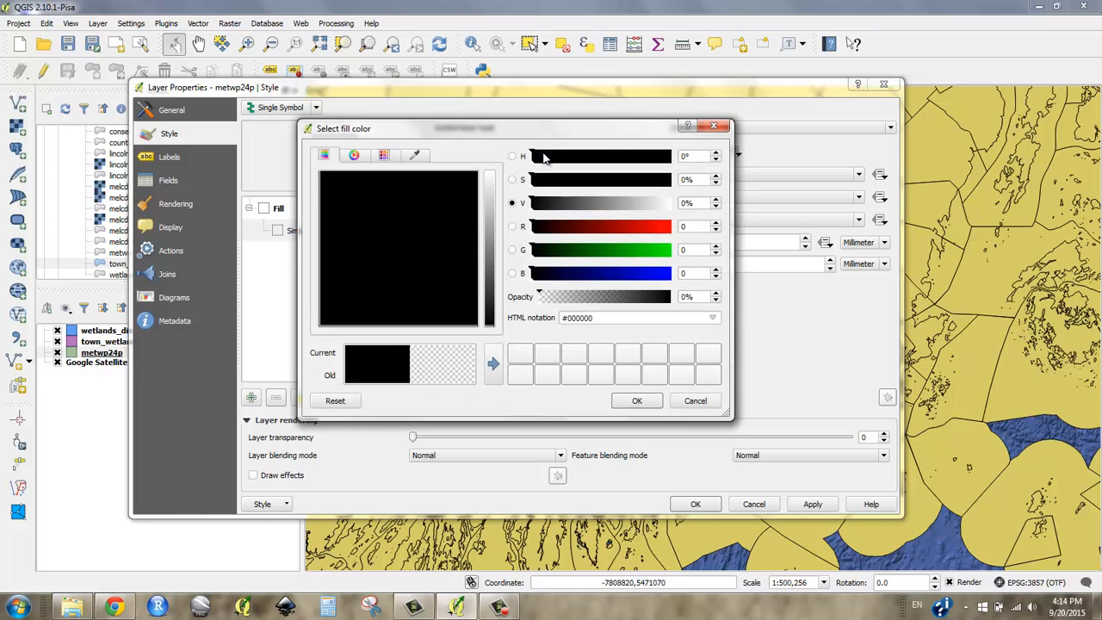
click(696, 400)
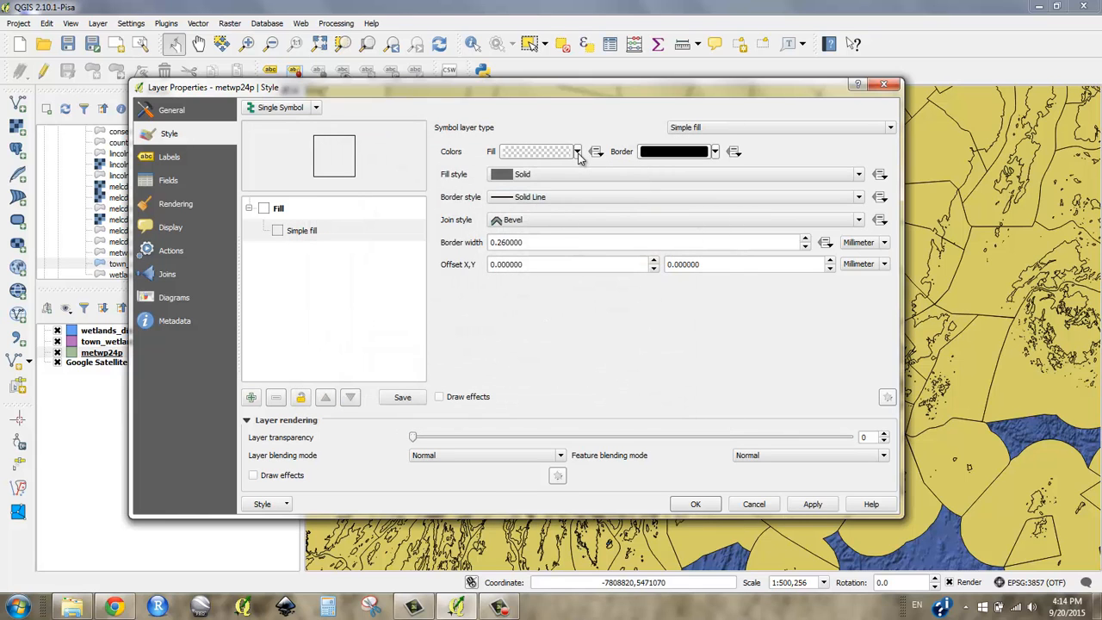
click(578, 153)
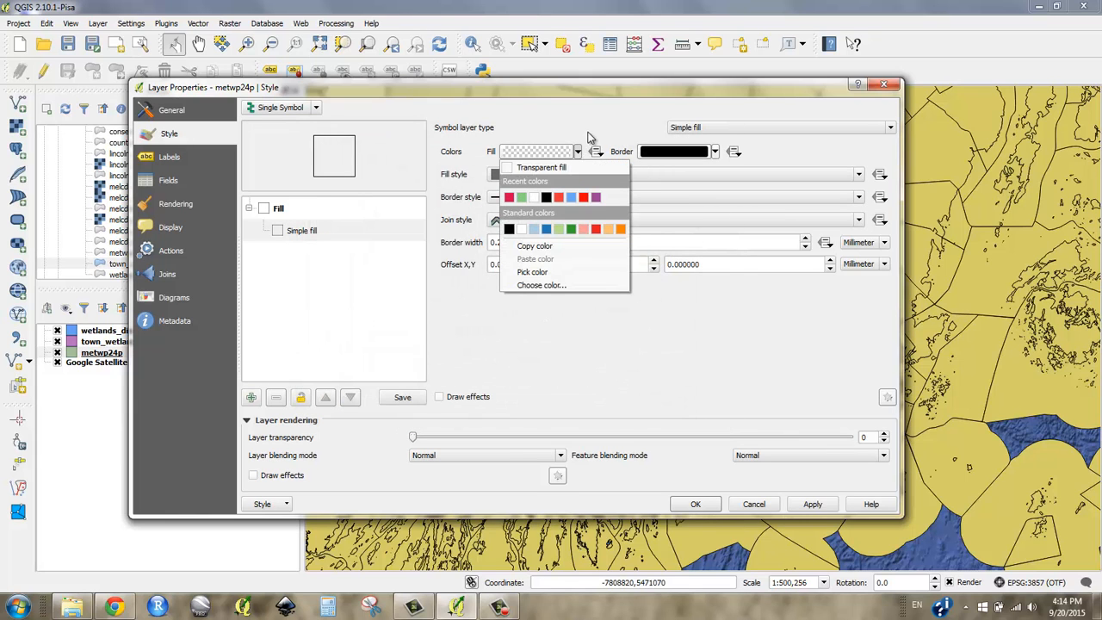
click(590, 138)
Step: Give the metwp24p town boundaries a white Dash Dot Line border 0.66 mm wide and apply the style
click(715, 152)
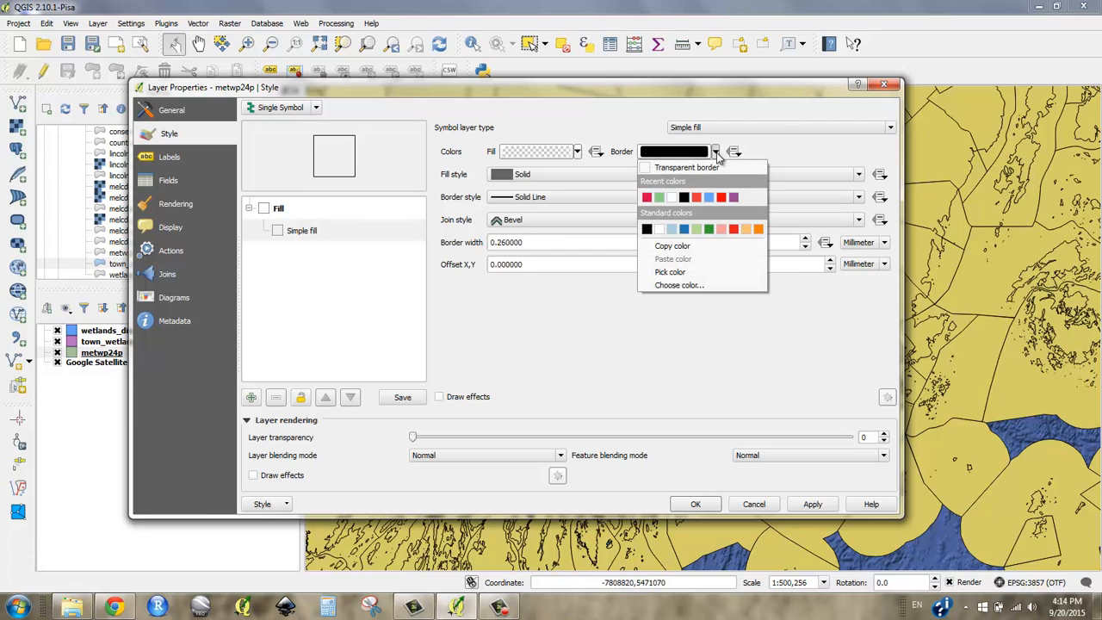
click(673, 199)
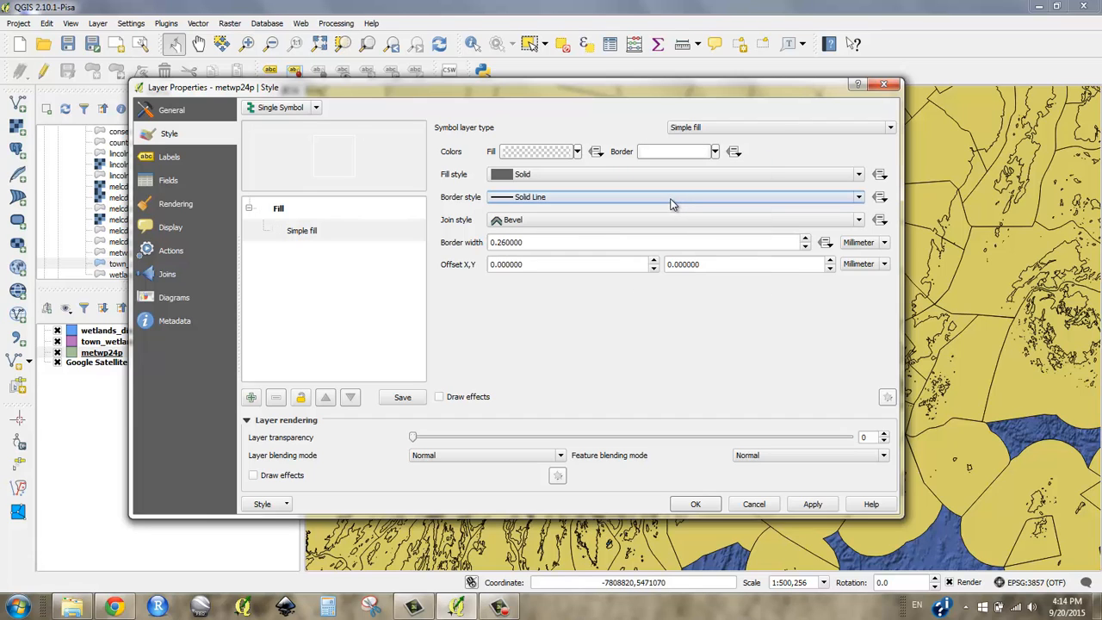
click(805, 238)
click(804, 239)
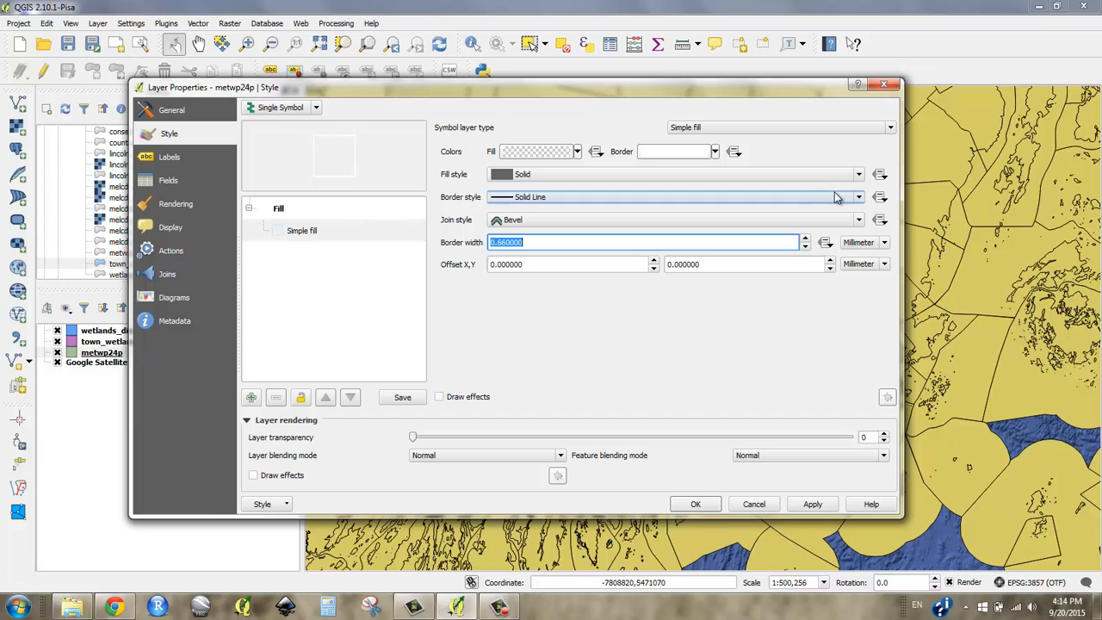
click(805, 198)
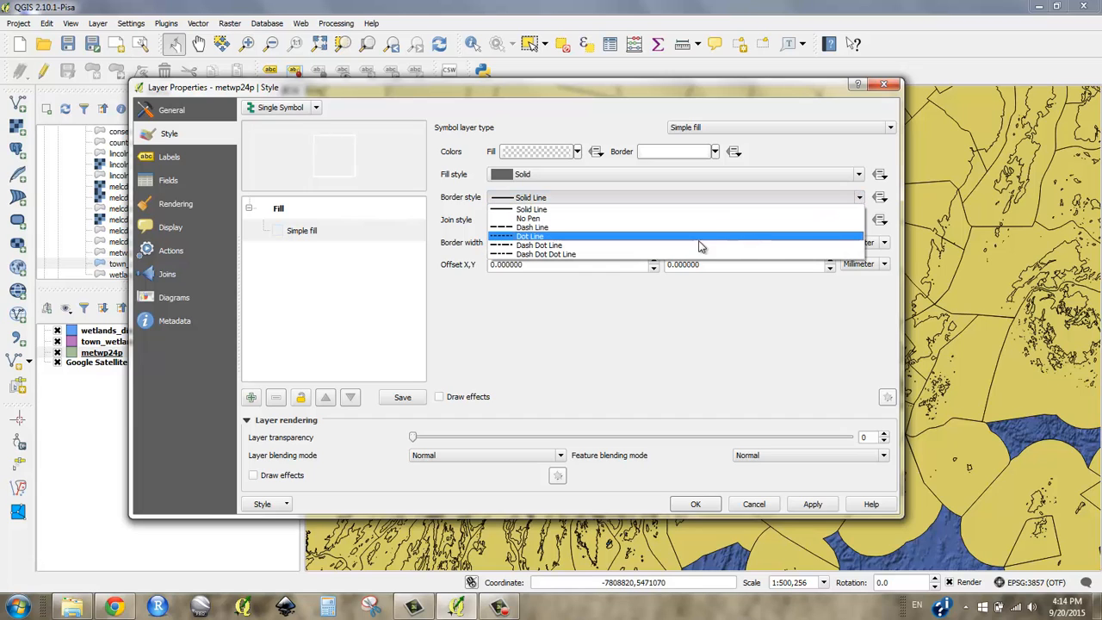
click(543, 247)
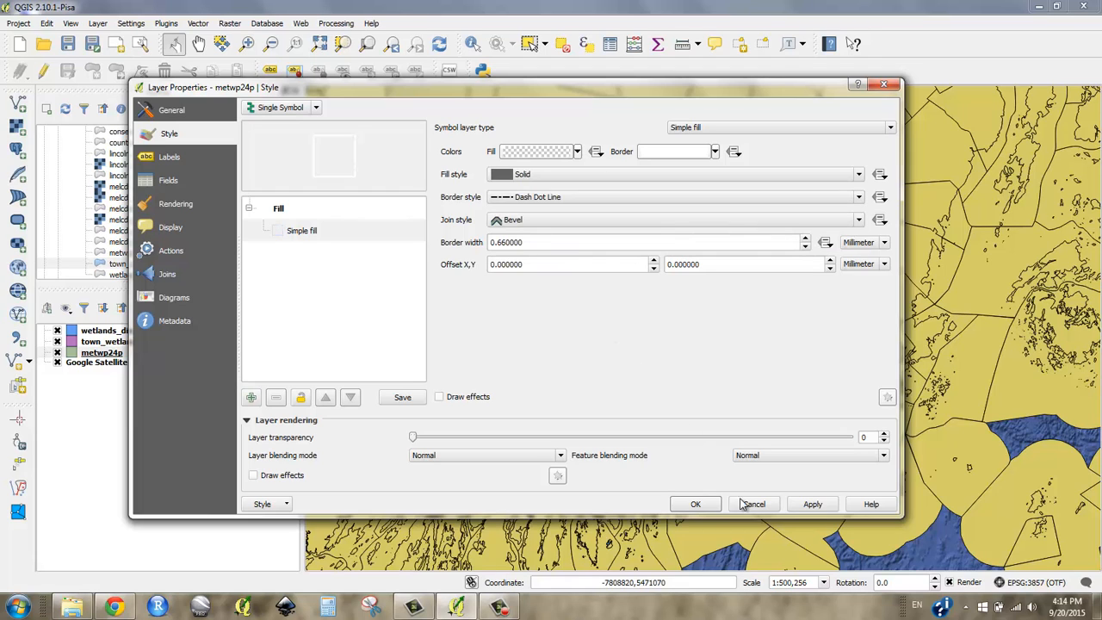
click(696, 505)
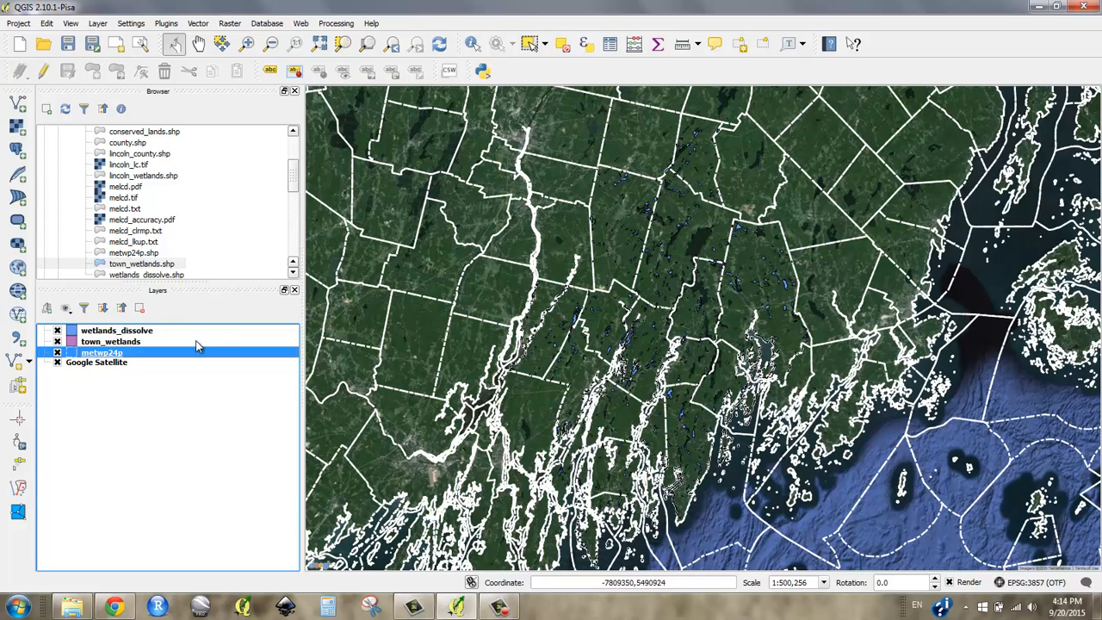
Step: Set the border width of the metwp24p simple fill to 0.26 mm and apply the style
right_click(114, 357)
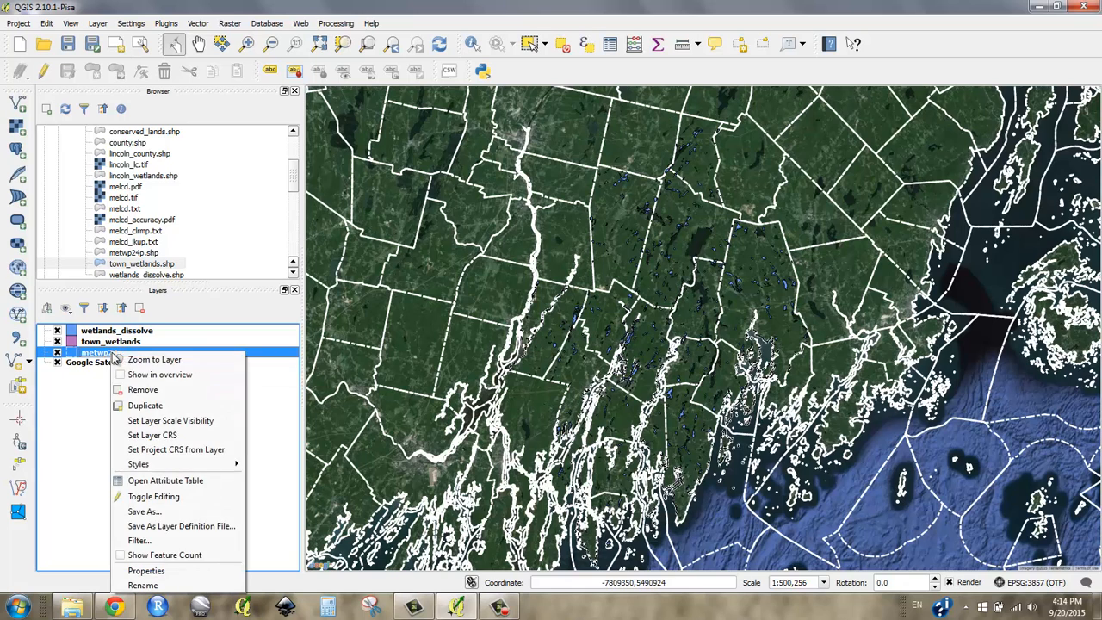
click(199, 572)
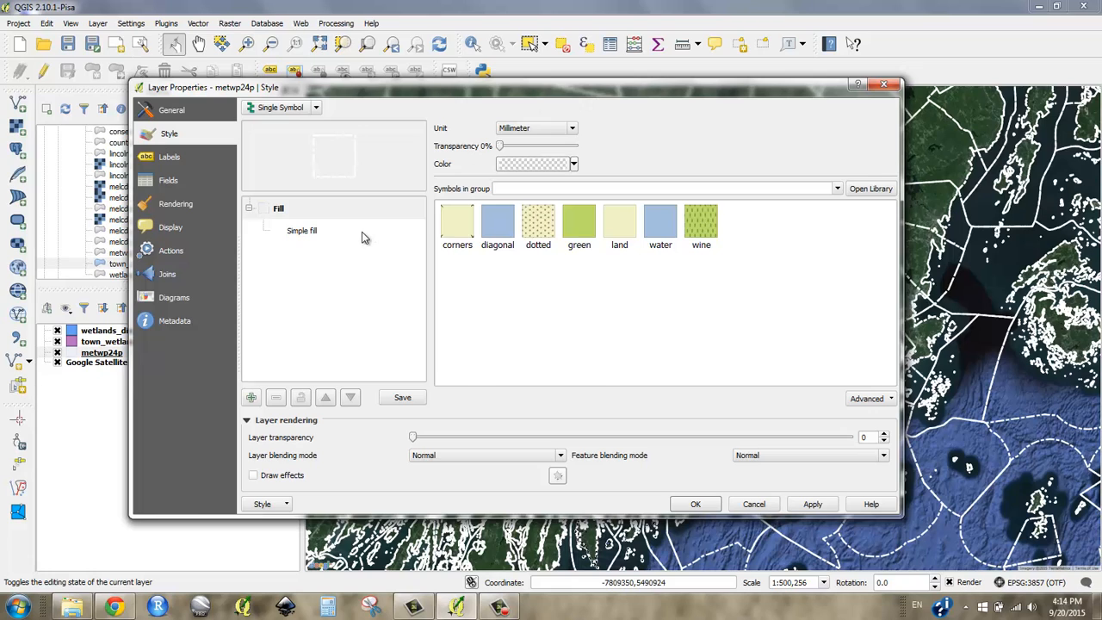
click(306, 231)
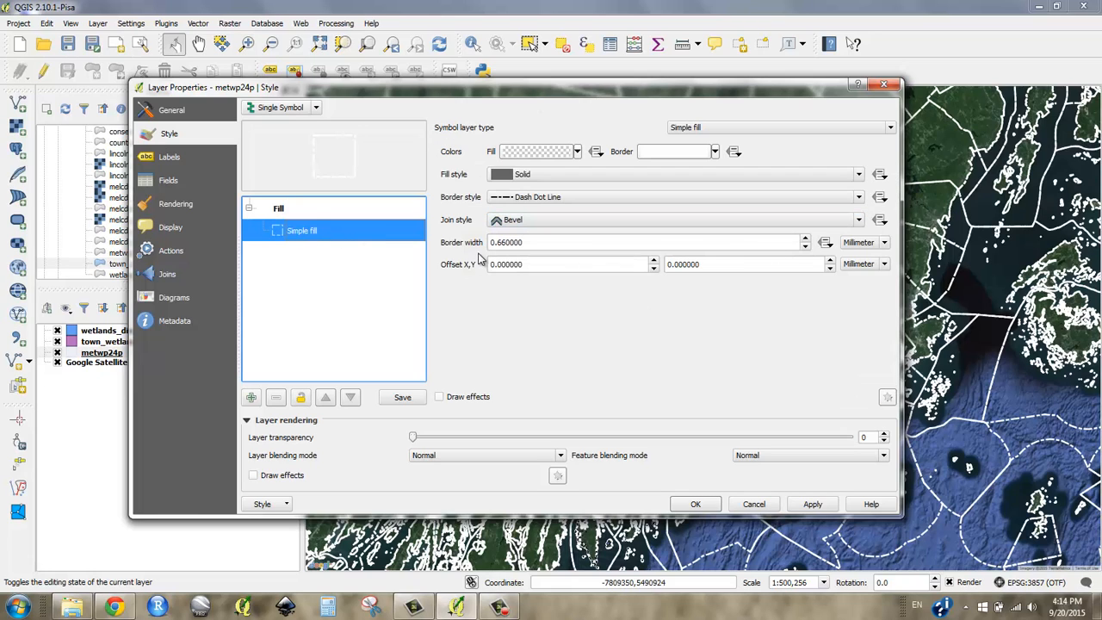
click(806, 248)
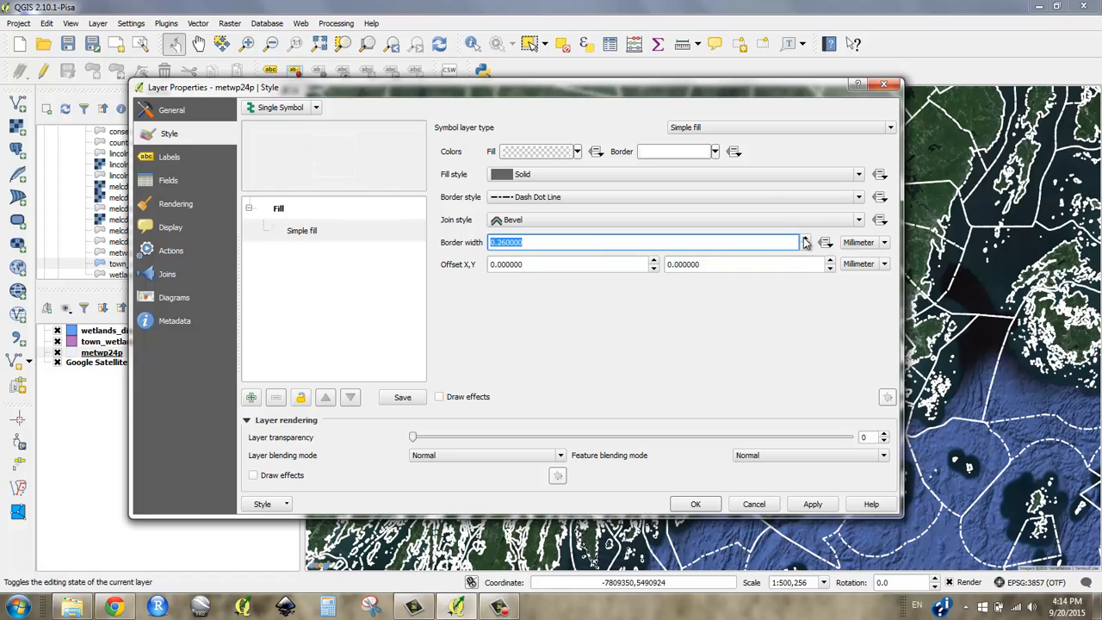
click(813, 505)
drag(753, 90, 459, 534)
drag(495, 493, 860, 76)
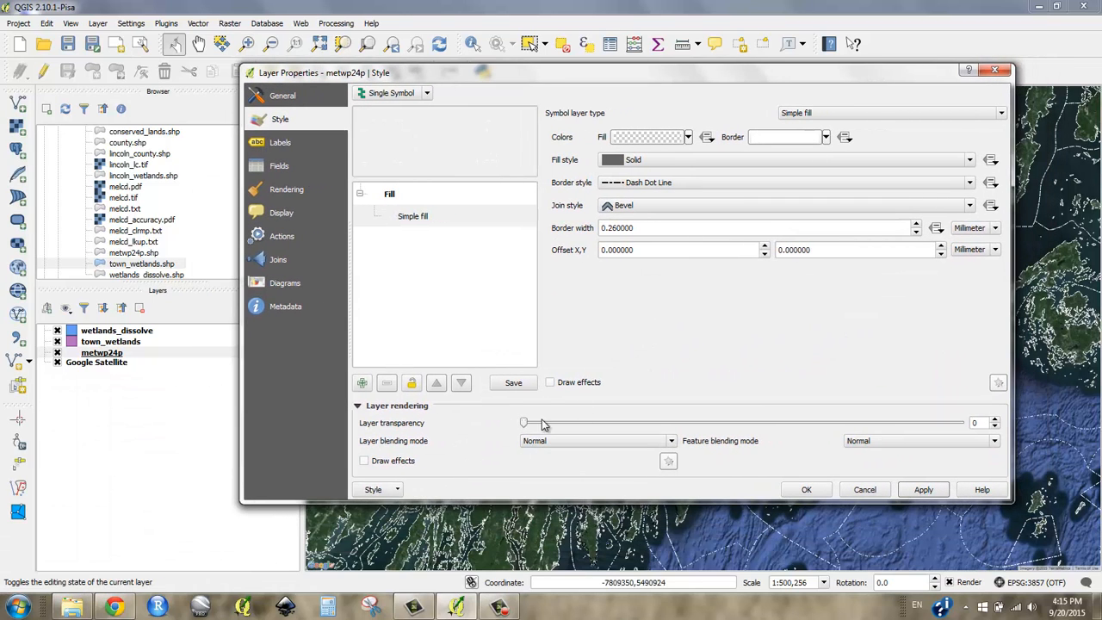
Step: Set the metwp24p layer transparency to 50 and apply it
drag(527, 427, 746, 431)
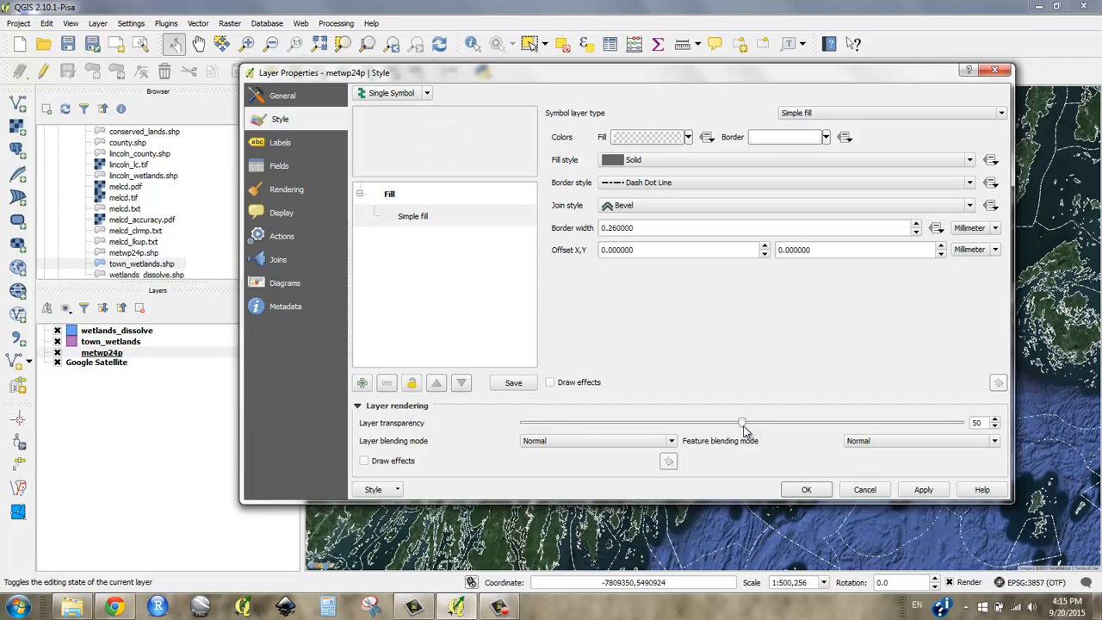
click(922, 491)
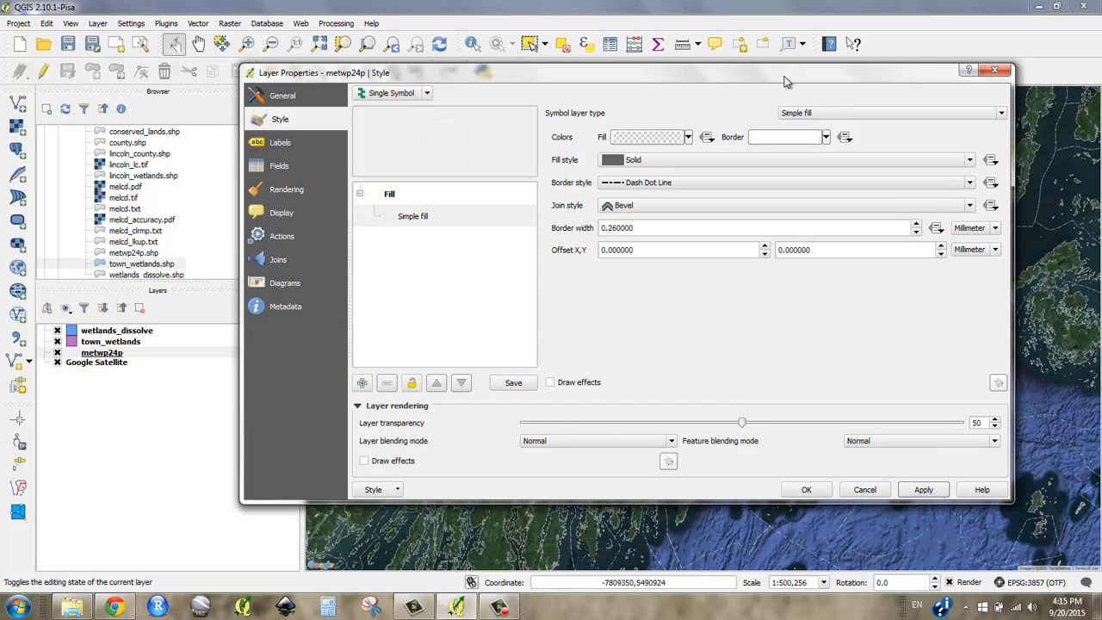
drag(784, 82, 775, 131)
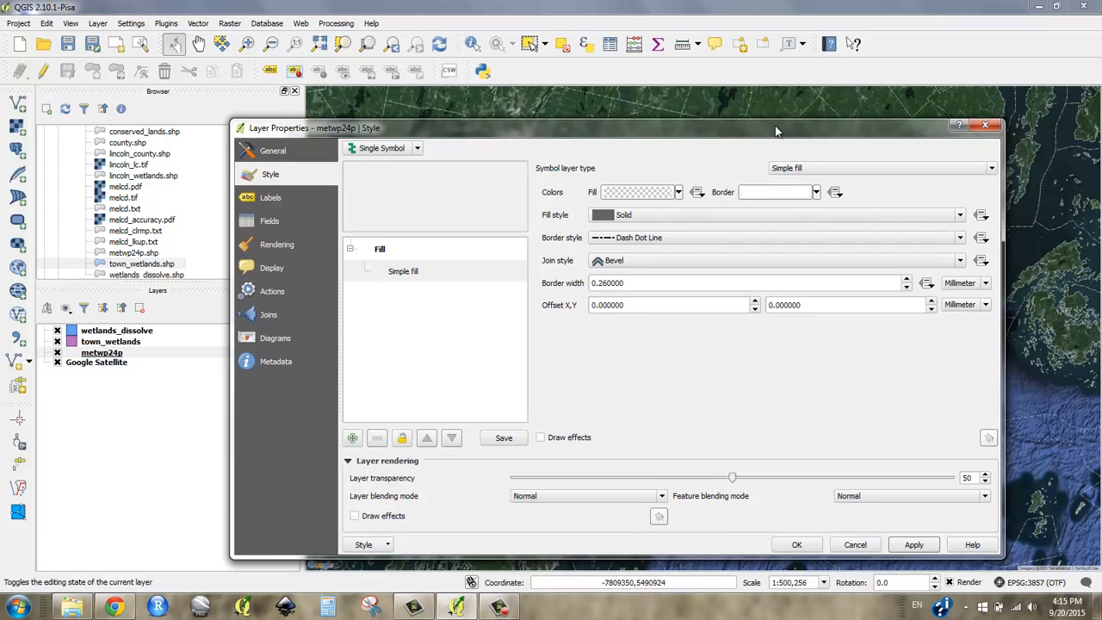
Step: Enable labels for metwp24p using the TOWN field and set the text color to white (#ffffff)
click(270, 199)
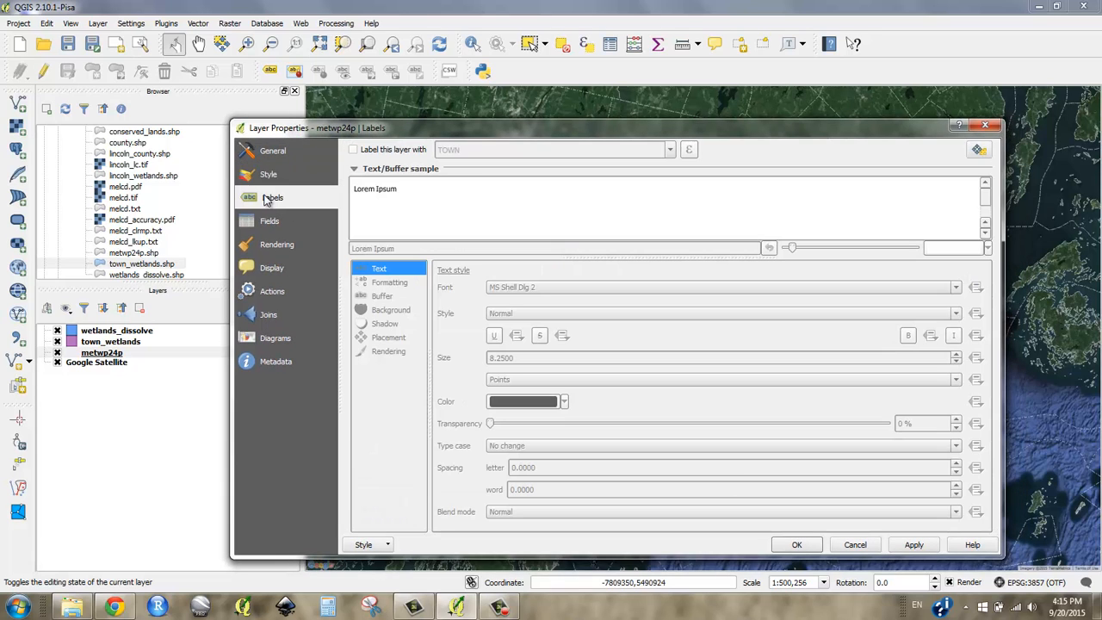
click(353, 149)
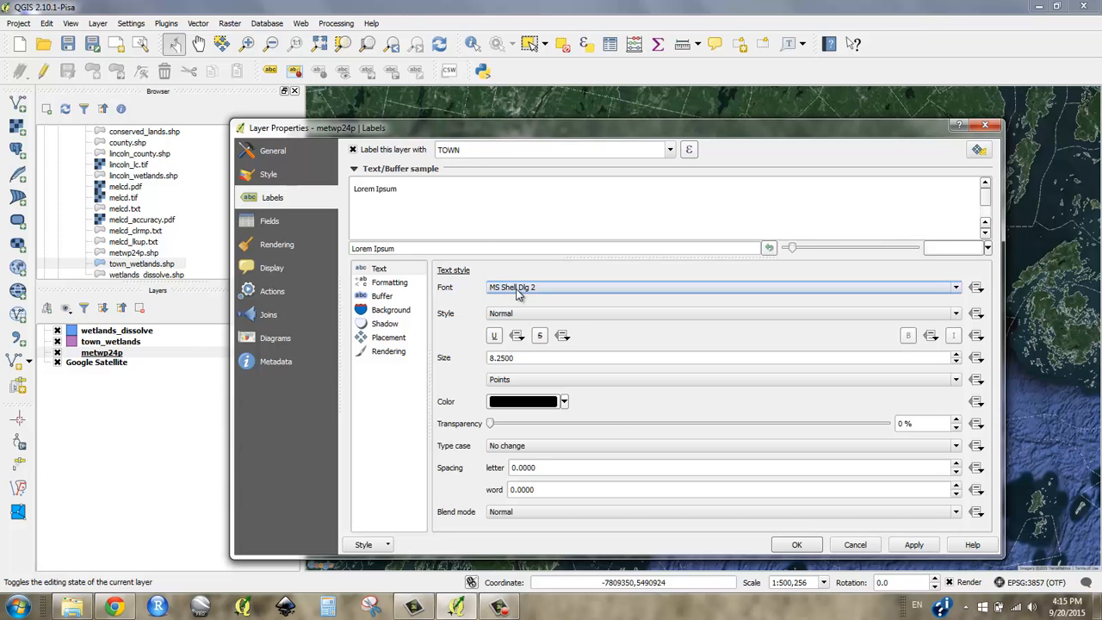
click(543, 402)
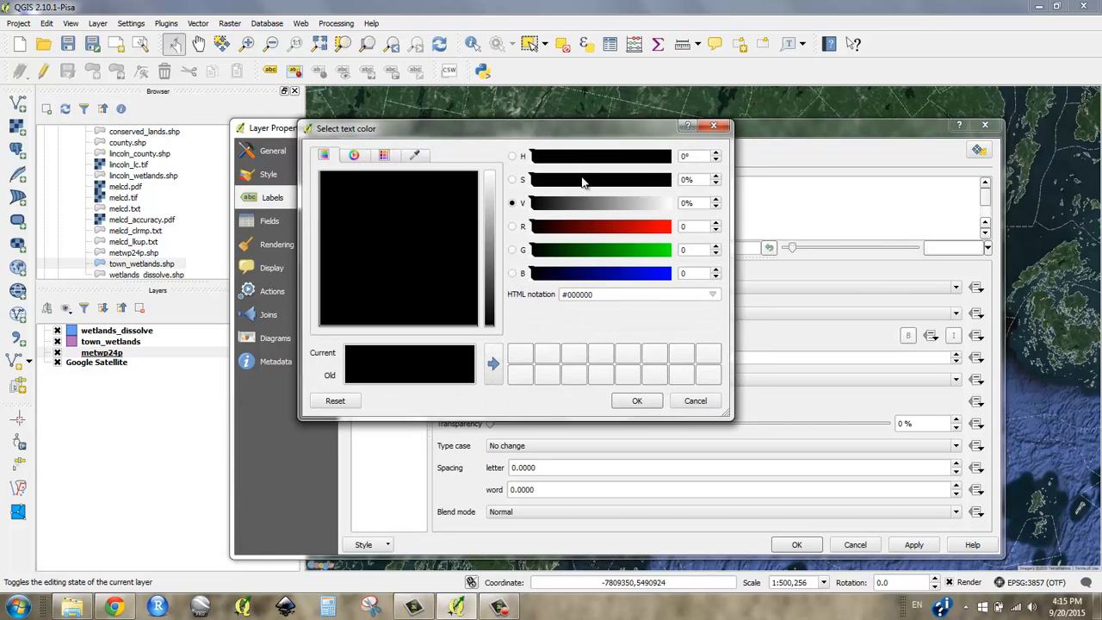
drag(588, 204, 673, 204)
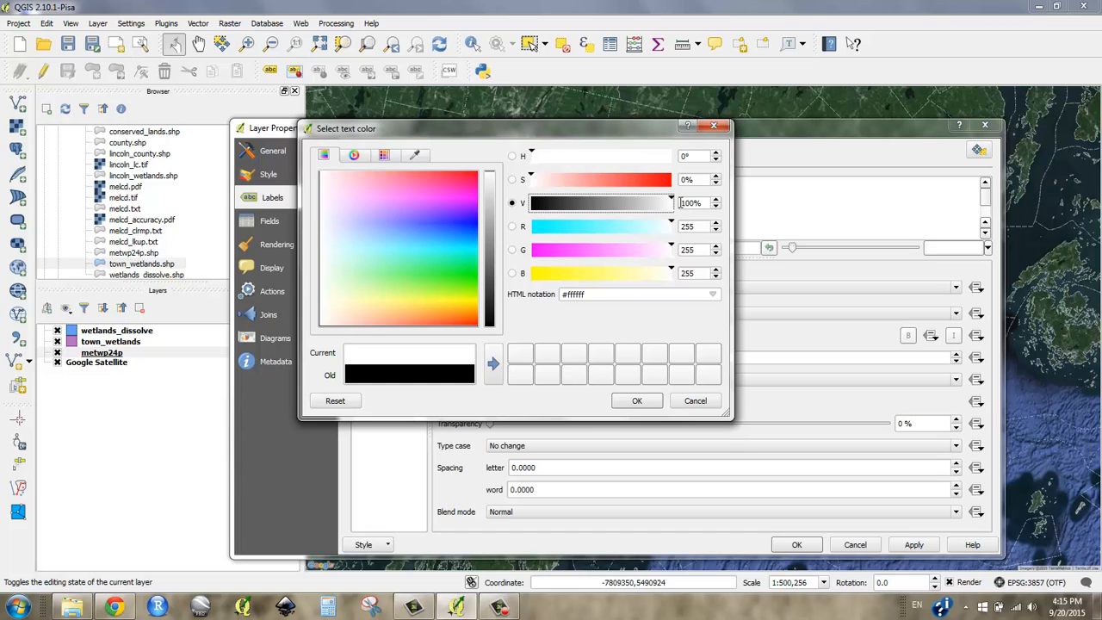
click(644, 402)
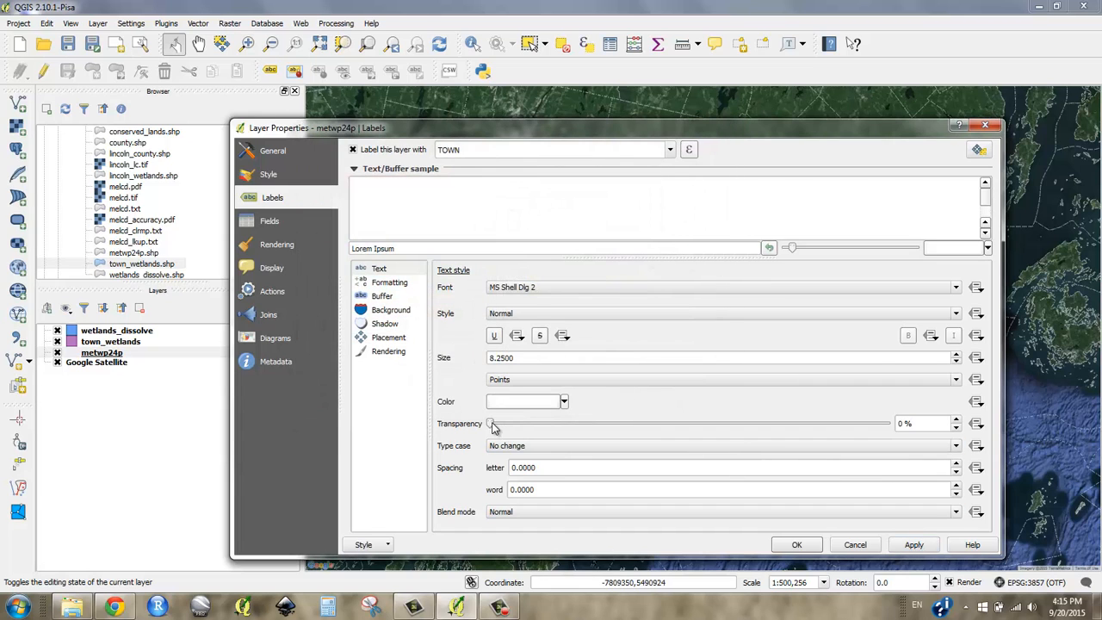
Step: Set the town label transparency to 50 %, apply it and inspect the labels on the map
drag(491, 423, 695, 431)
click(913, 545)
drag(752, 130, 720, 474)
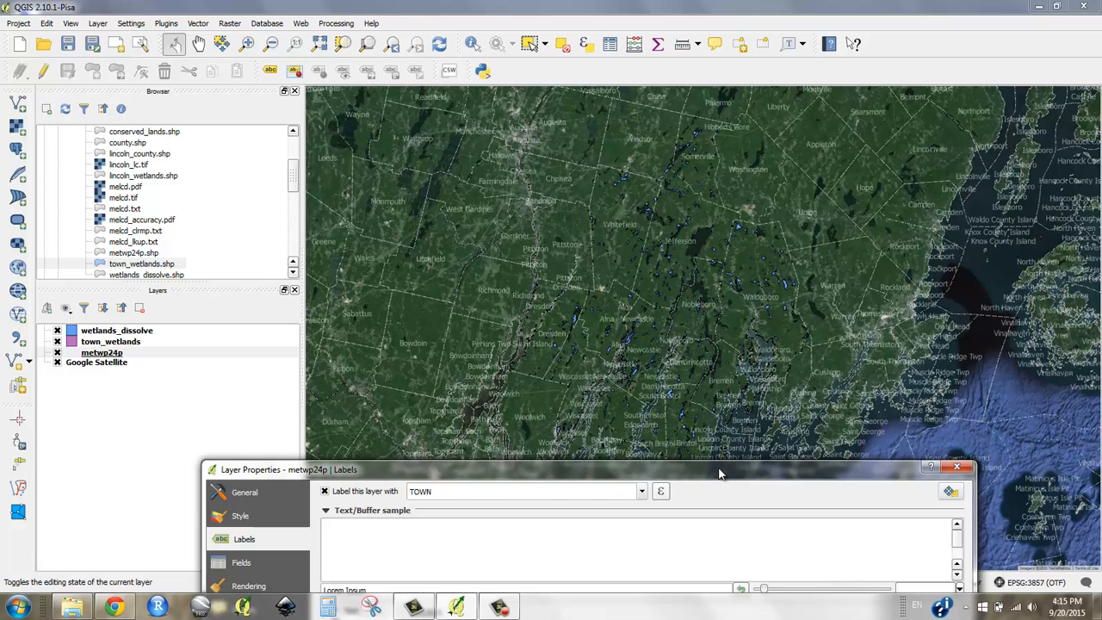
drag(724, 477, 773, 71)
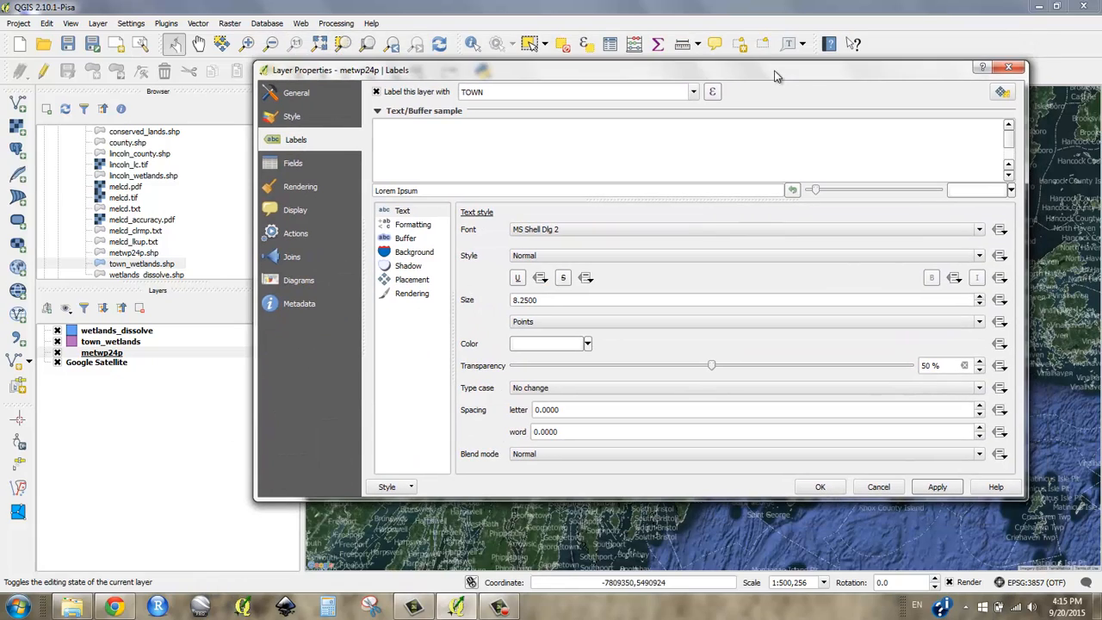
drag(917, 78, 801, 580)
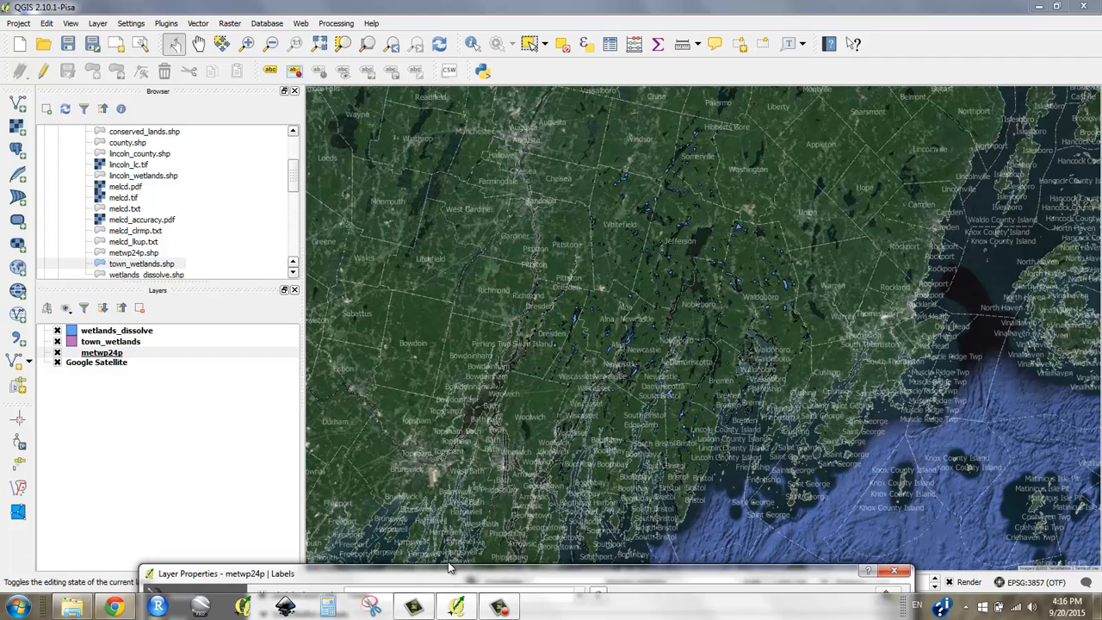
drag(449, 572, 452, 114)
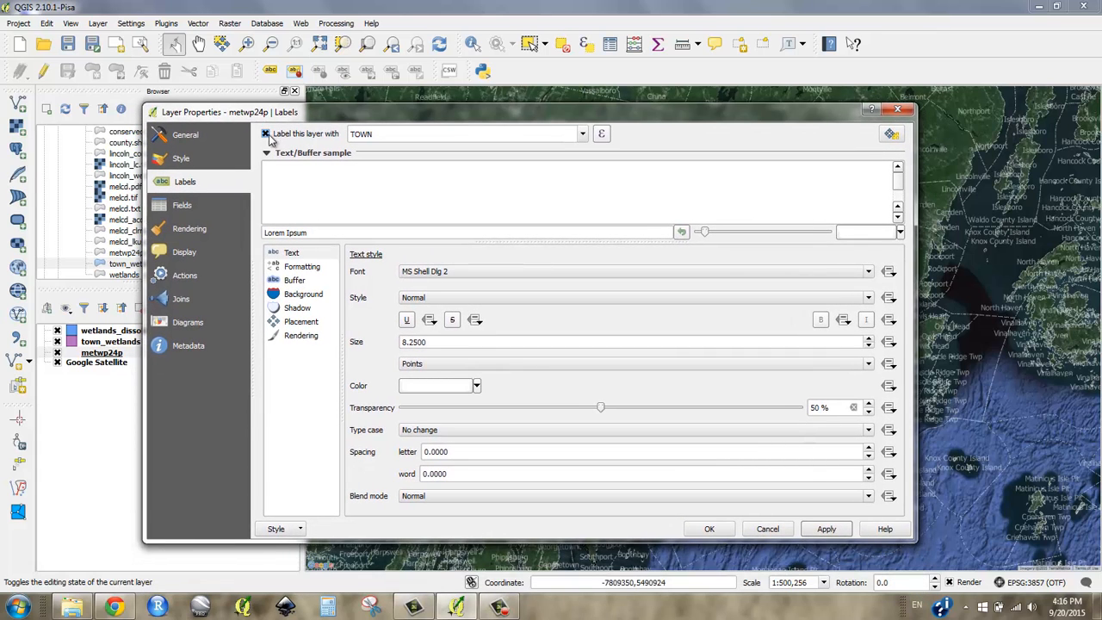
Step: Turn off labeling for the metwp24p layer and accept the layer properties
click(266, 134)
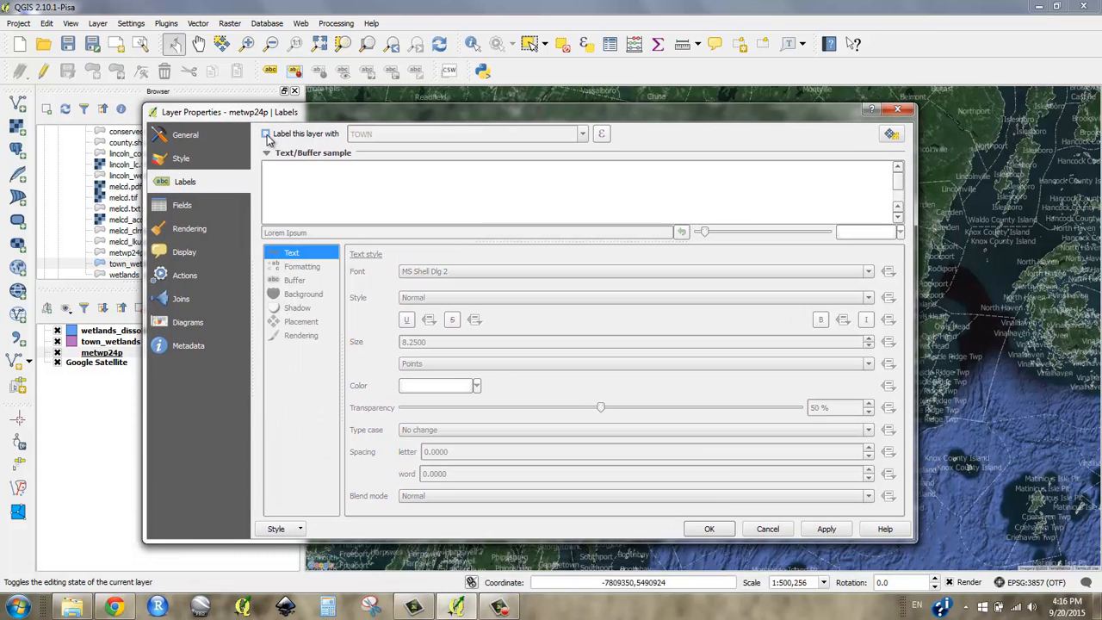
click(709, 529)
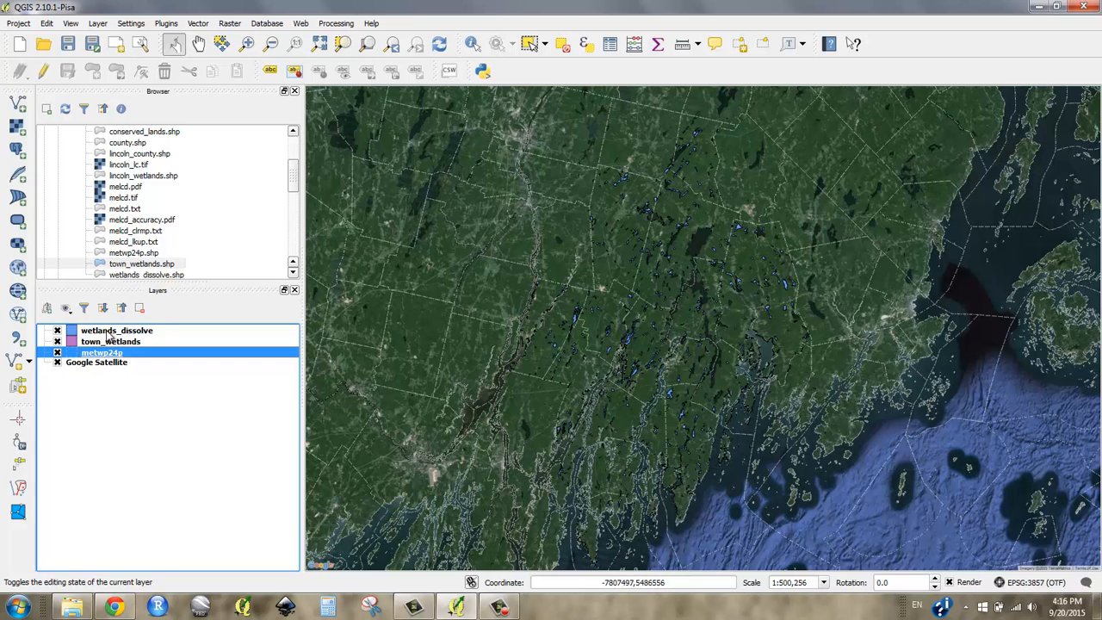
Step: Open the style properties of wetlands_dissolve and make the border of its simple fill transparent
scroll(613, 352, up, 1)
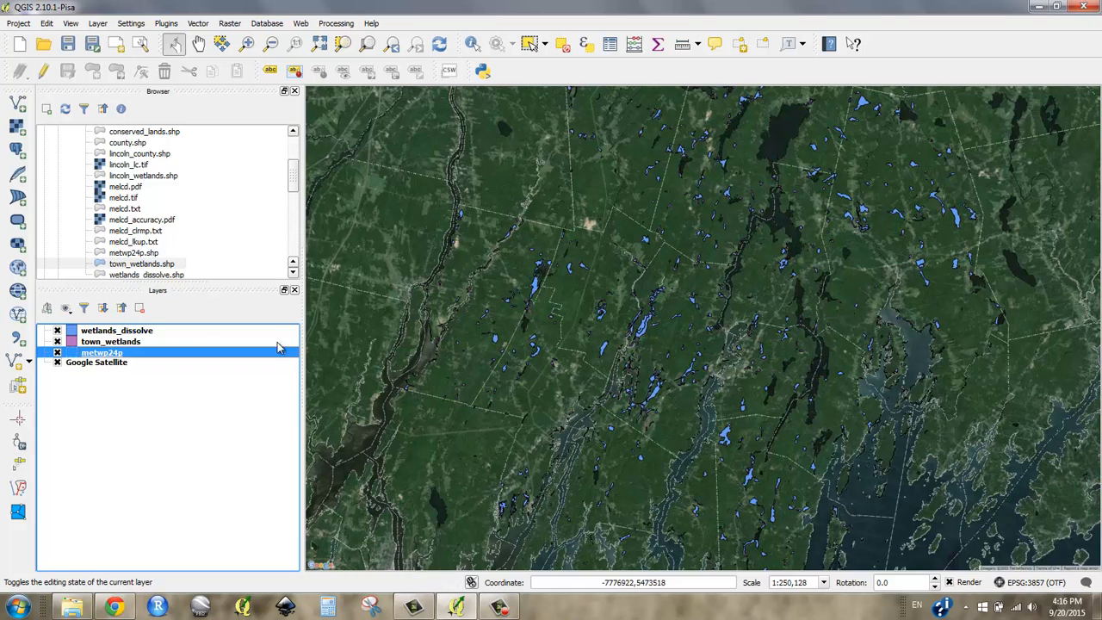
click(89, 333)
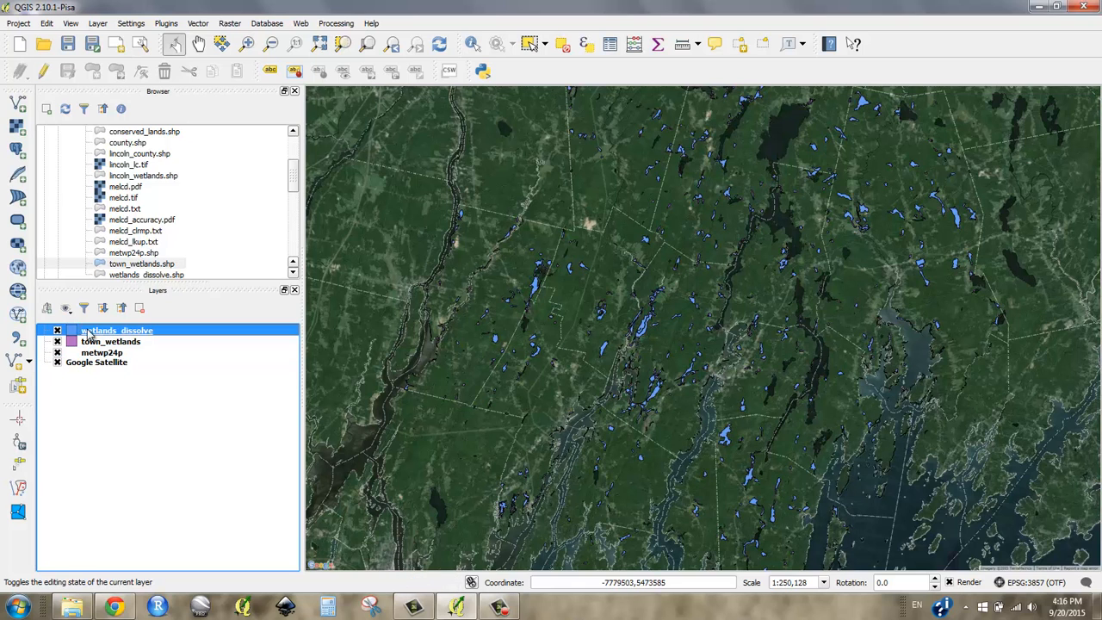
double_click(90, 332)
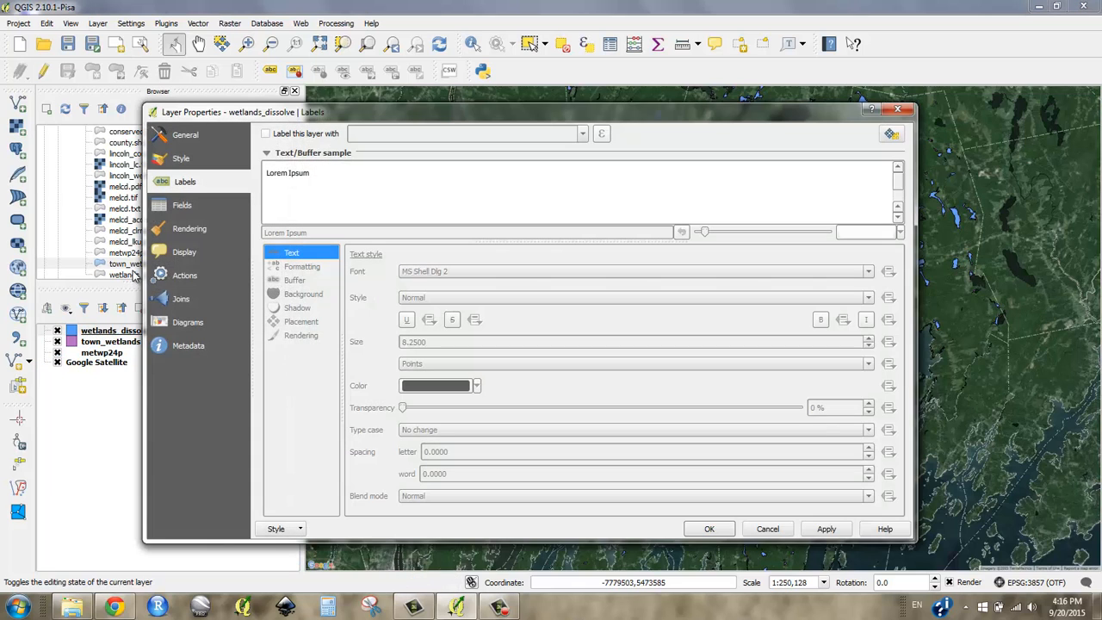
click(180, 164)
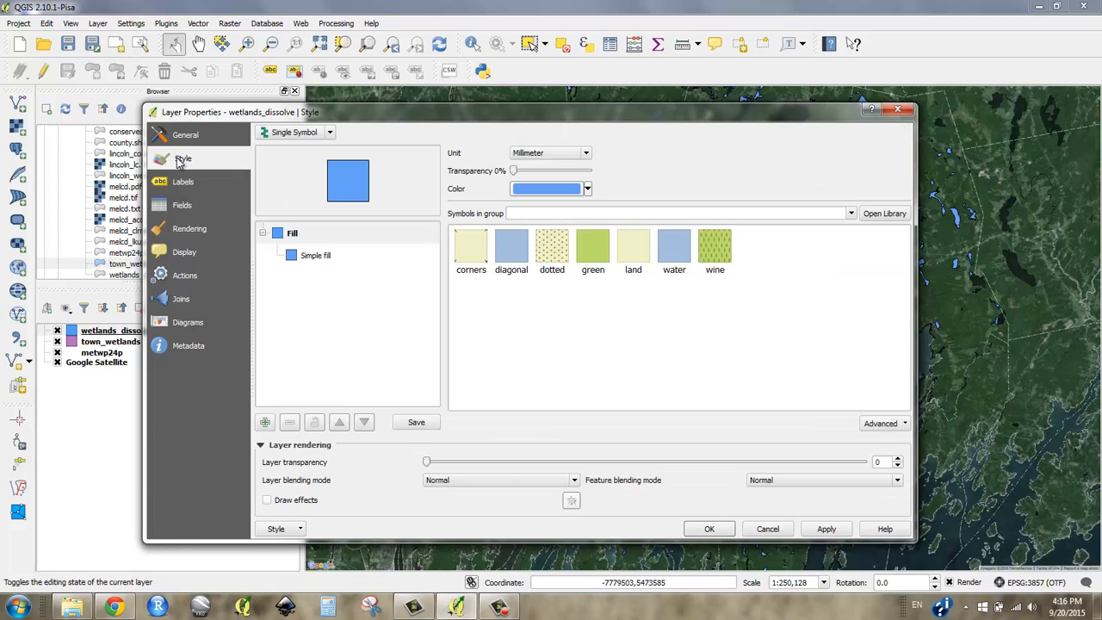
click(312, 256)
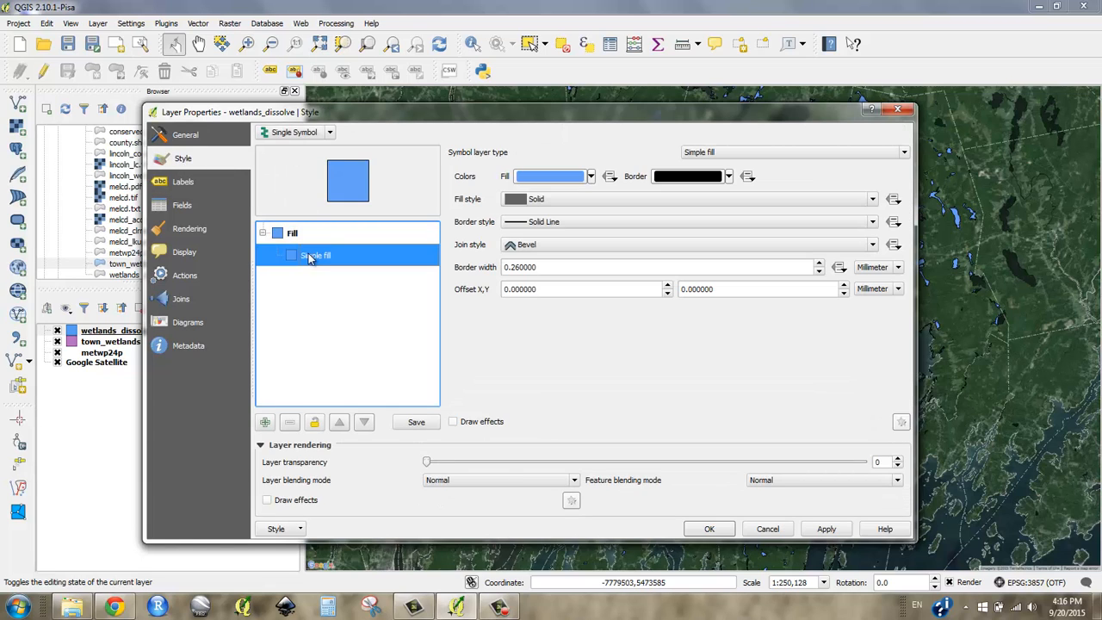
click(729, 176)
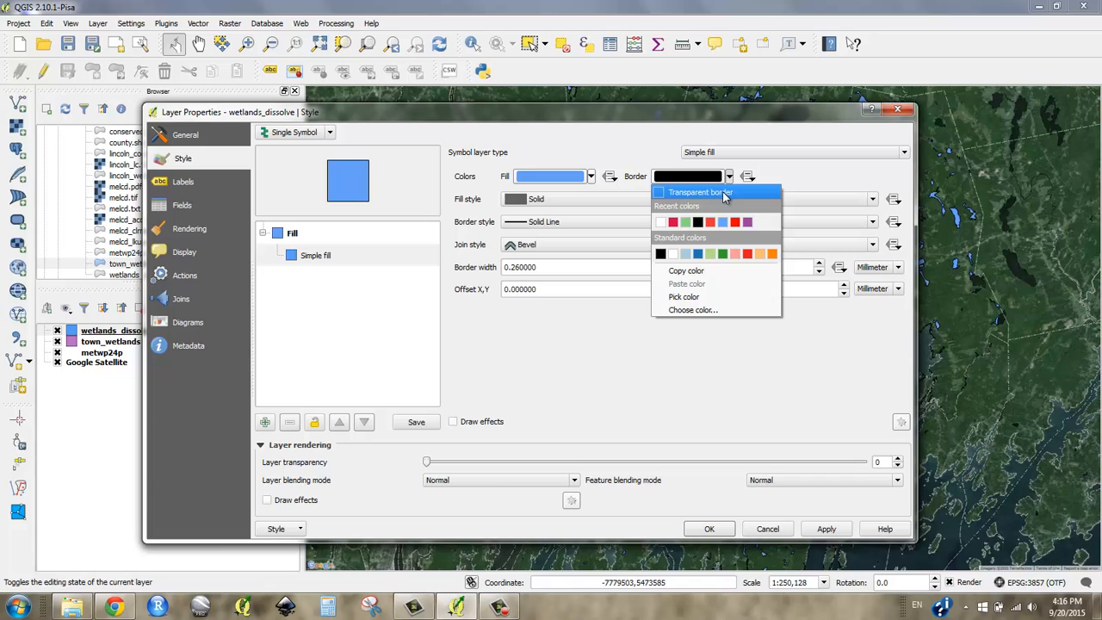
click(723, 191)
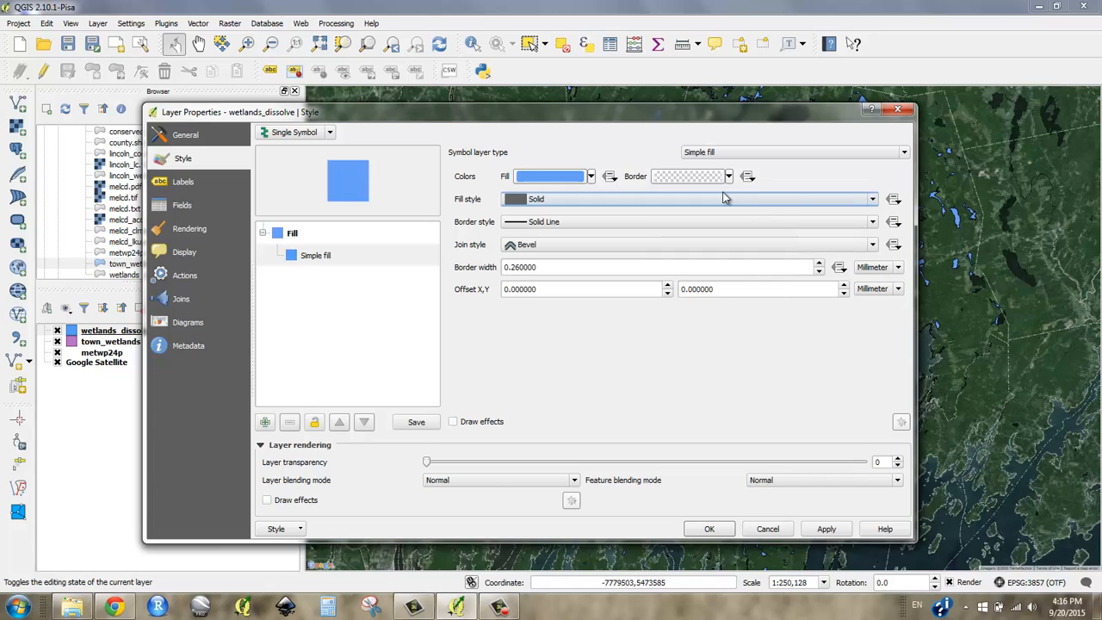
Step: Give wetlands_dissolve a bright red fill with a layer transparency of 20 and accept the style
click(592, 178)
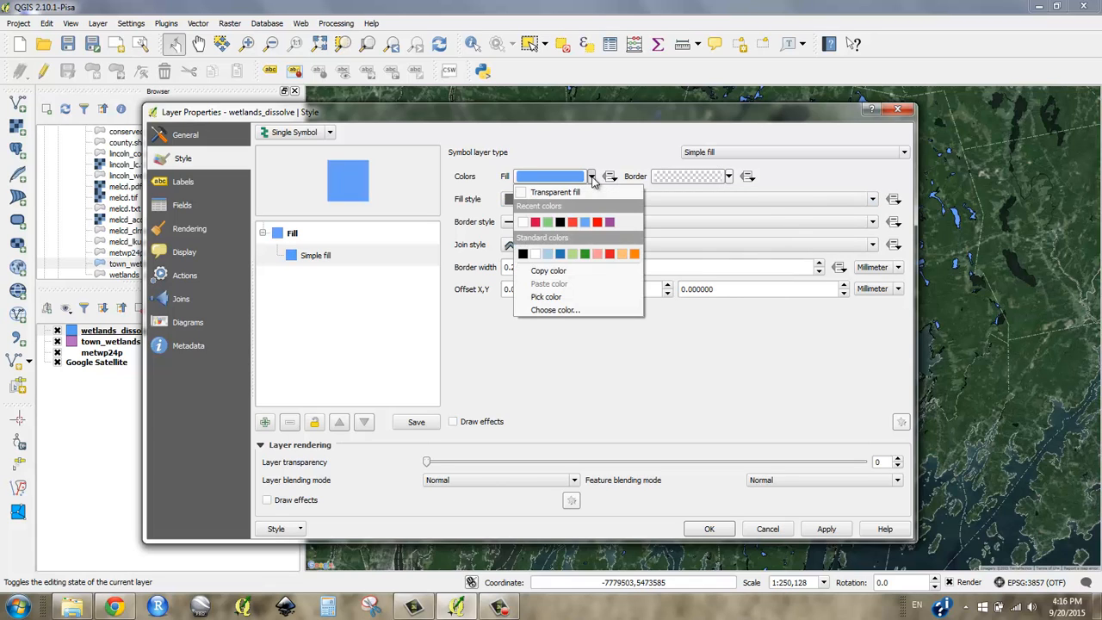
click(598, 222)
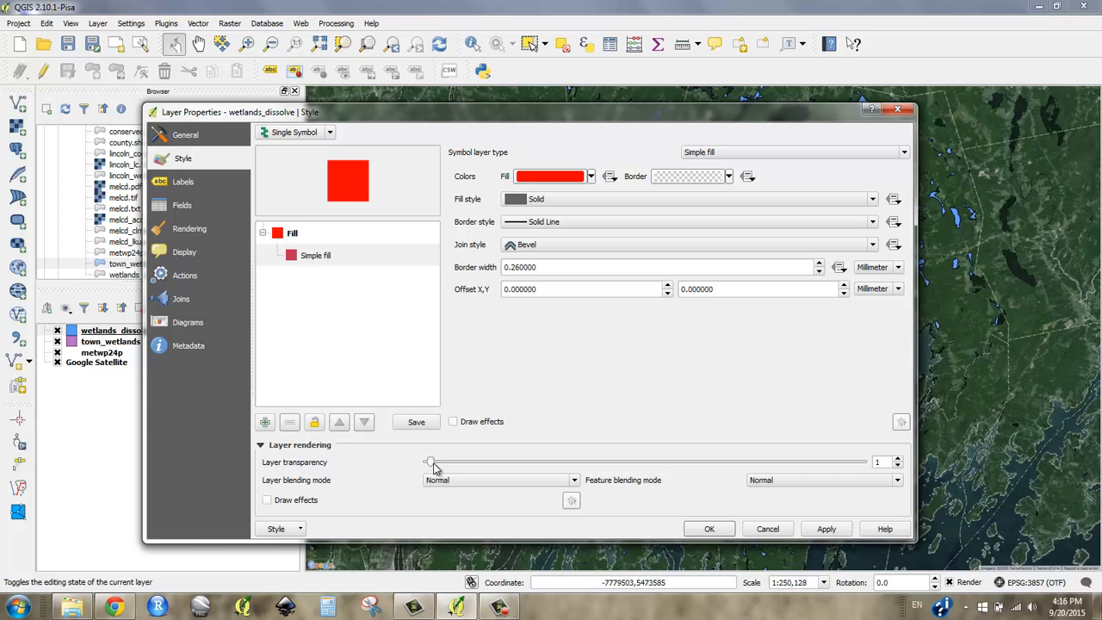
drag(430, 463, 515, 467)
click(710, 529)
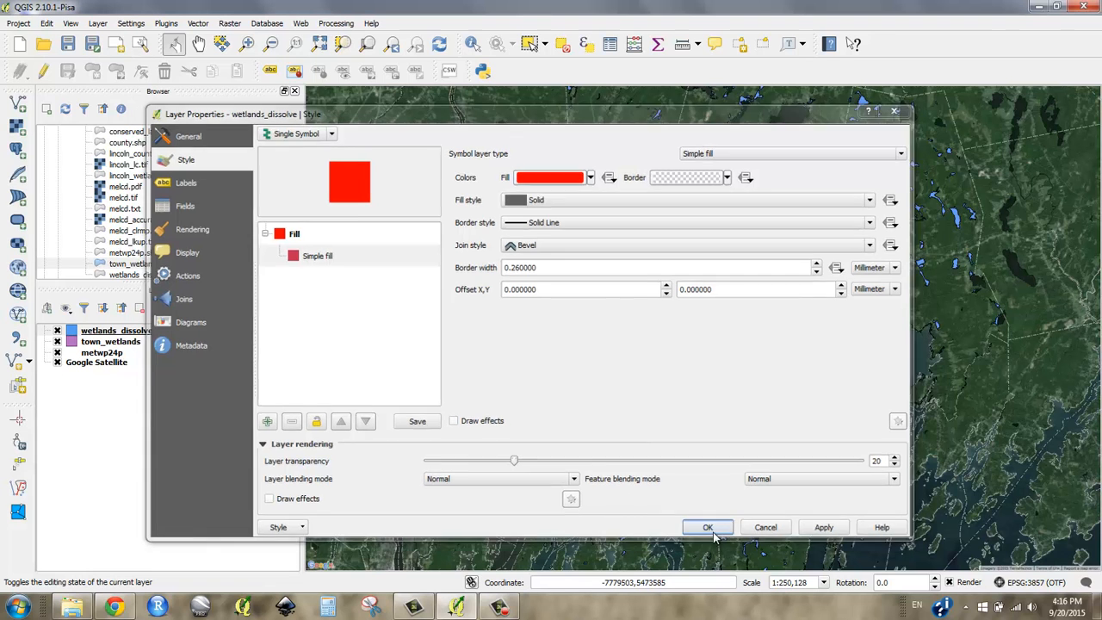
Step: Add lincoln_county.shp from the Tutorial1 folder to the map and select its layer
scroll(672, 428, up, 1)
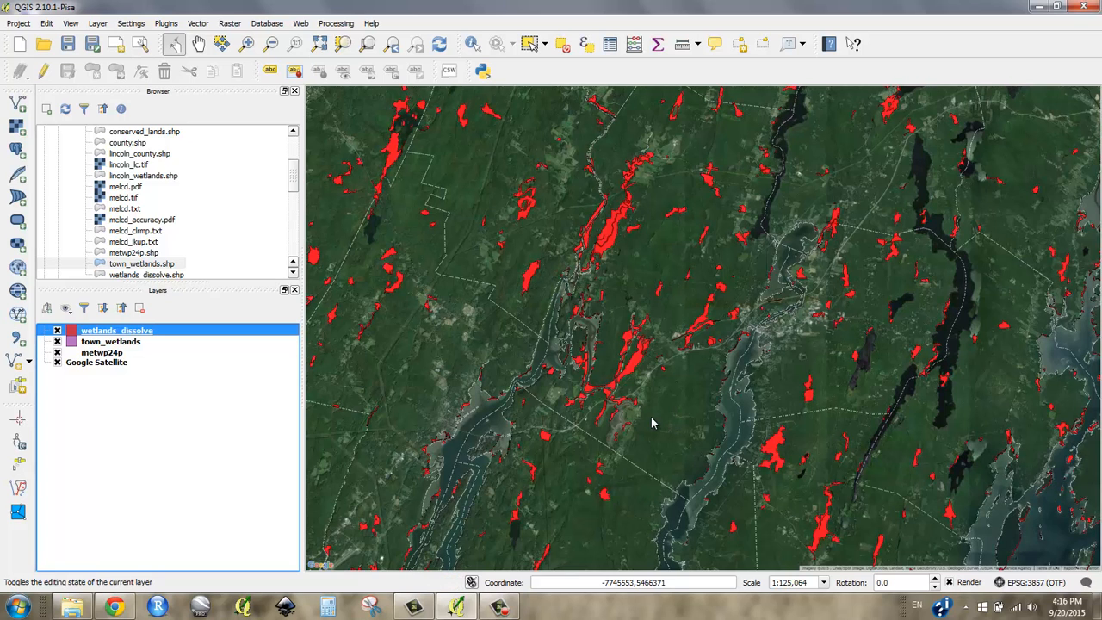
scroll(470, 352, down, 1)
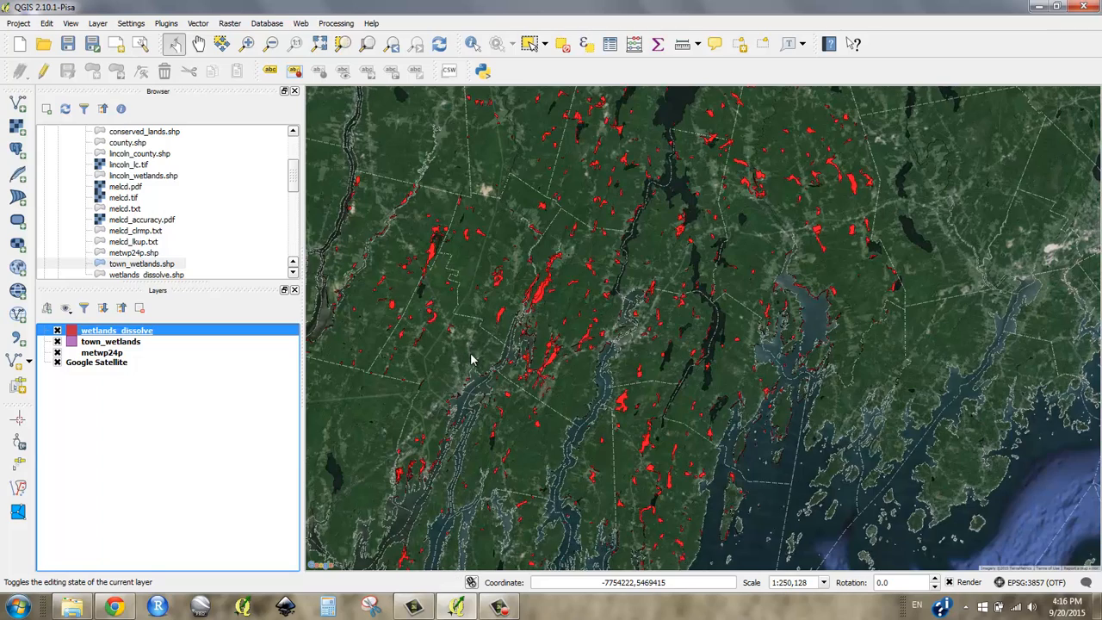
scroll(620, 380, down, 1)
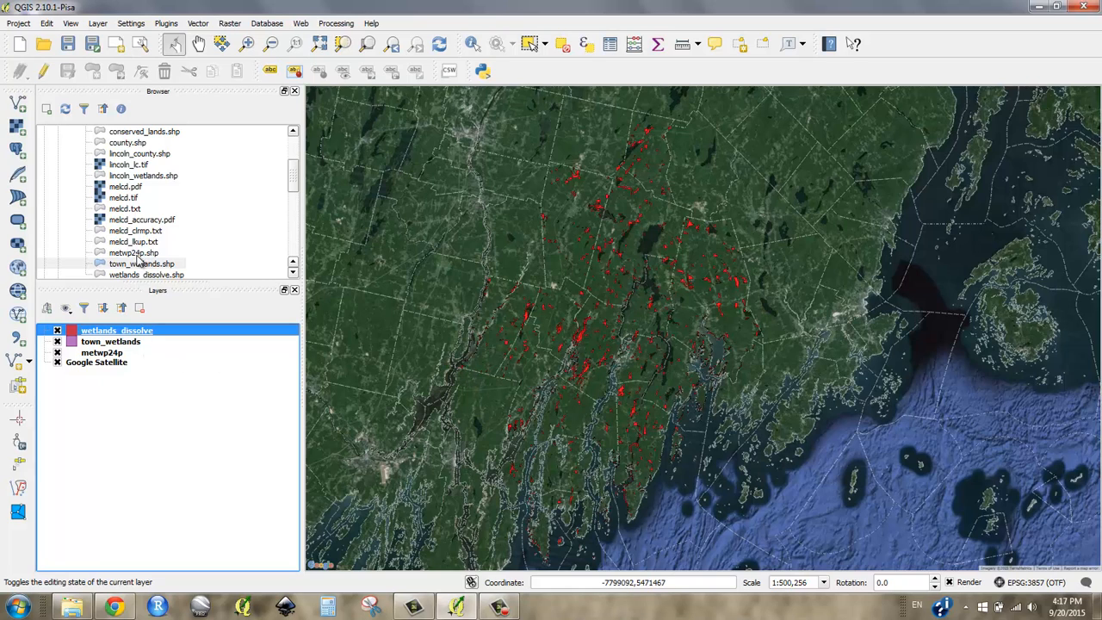
click(293, 178)
drag(293, 178, 294, 174)
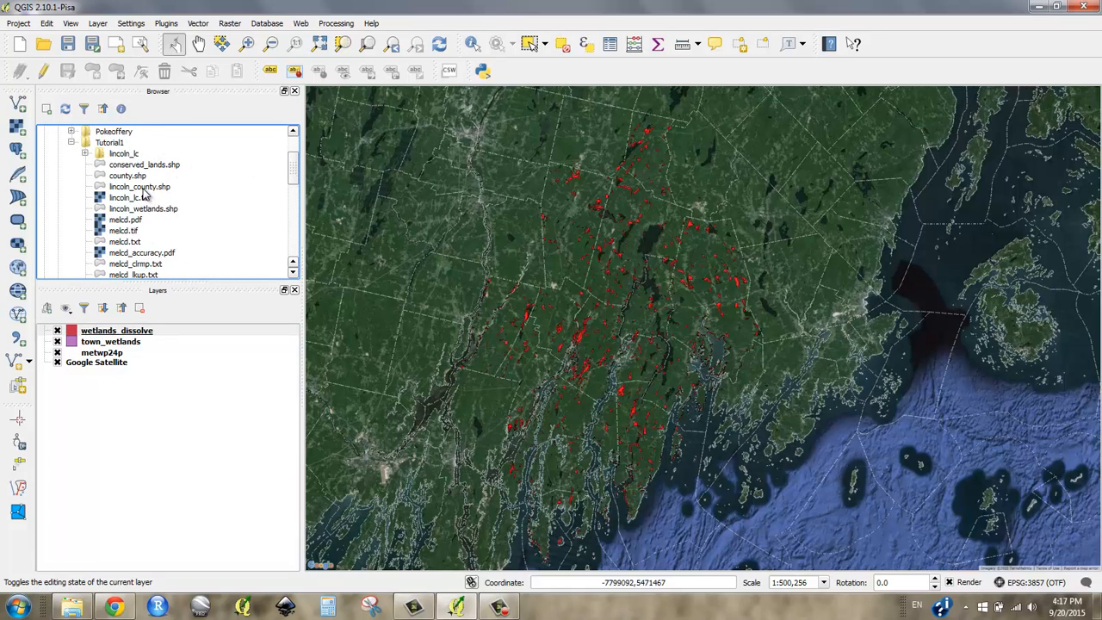
drag(142, 187, 538, 250)
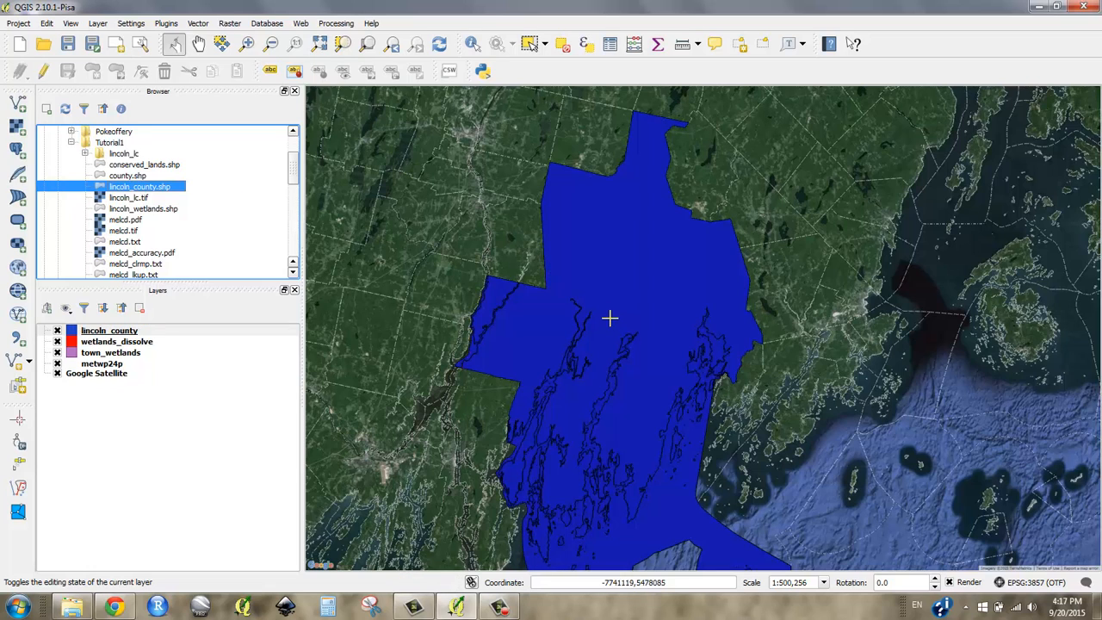
click(87, 335)
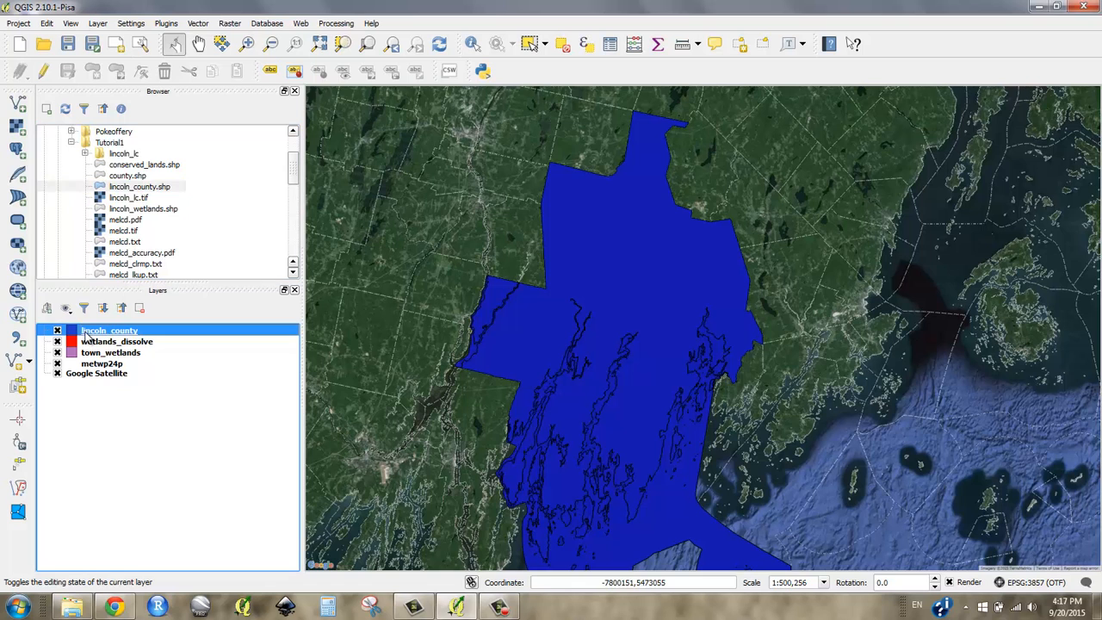
Step: Open the style properties of lincoln_county and make the fill color of its simple fill transparent
double_click(87, 335)
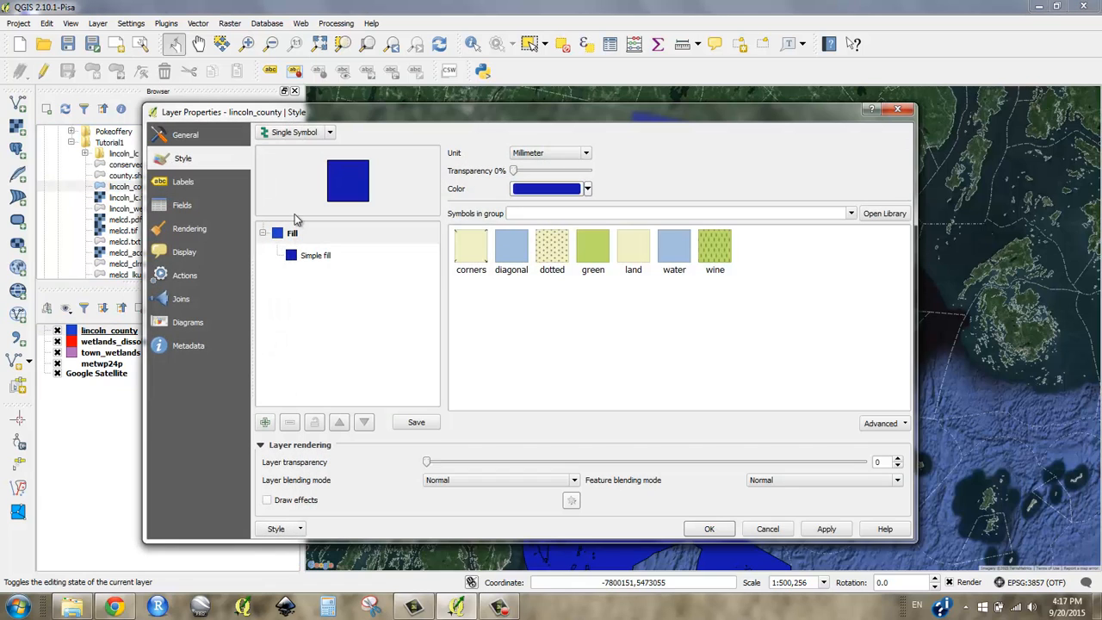
click(330, 256)
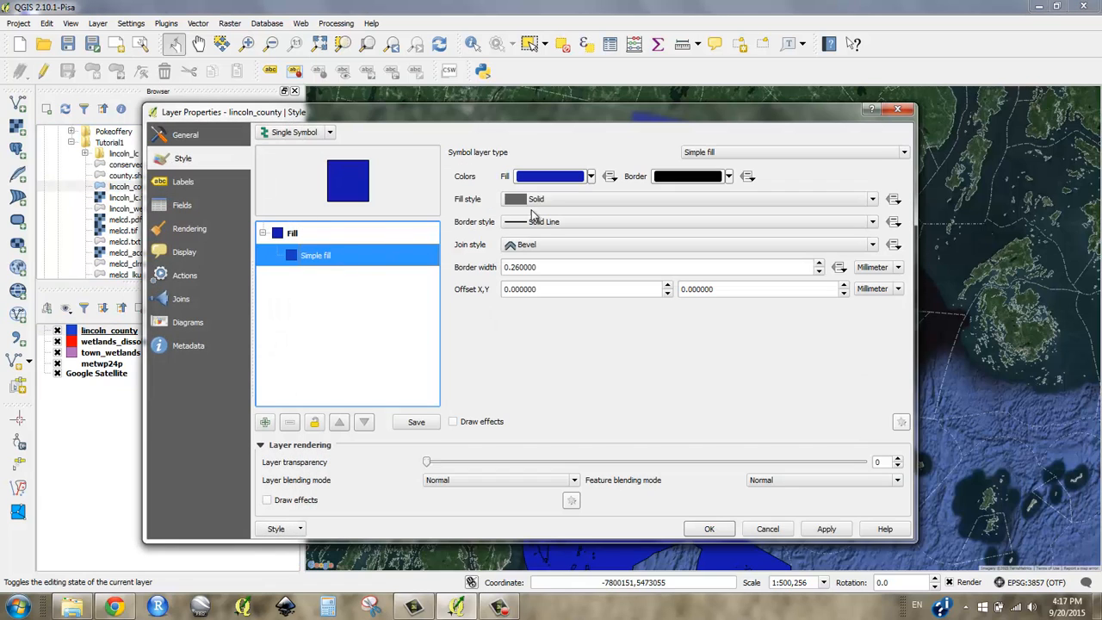
click(591, 177)
click(595, 189)
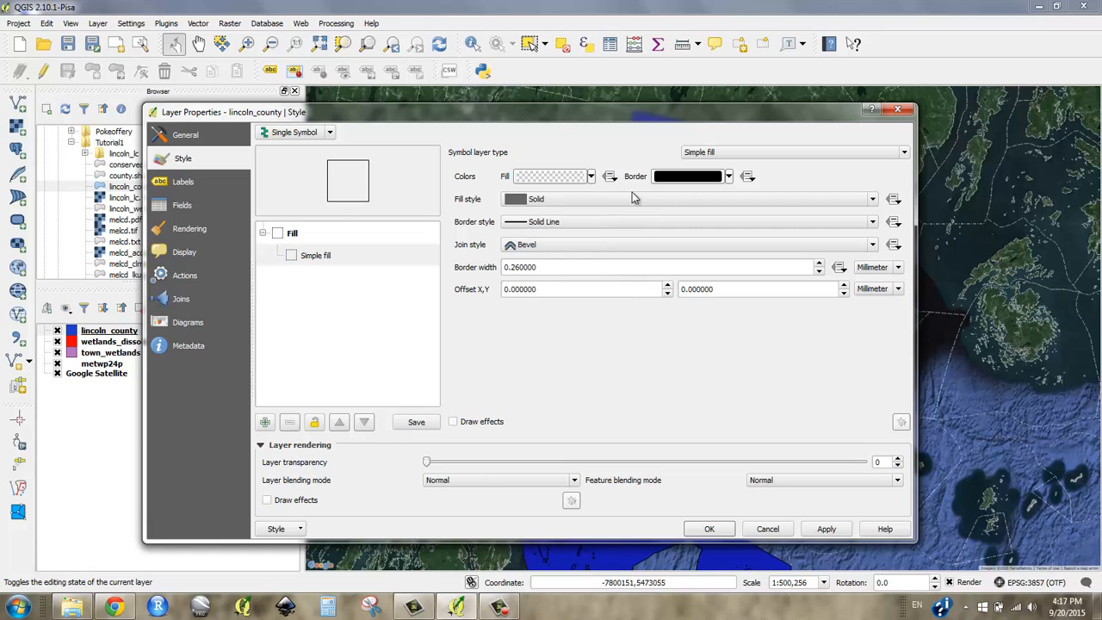
Step: Give the lincoln_county outline a white border 0.46 mm wide, accept the style and check it on the map
click(728, 177)
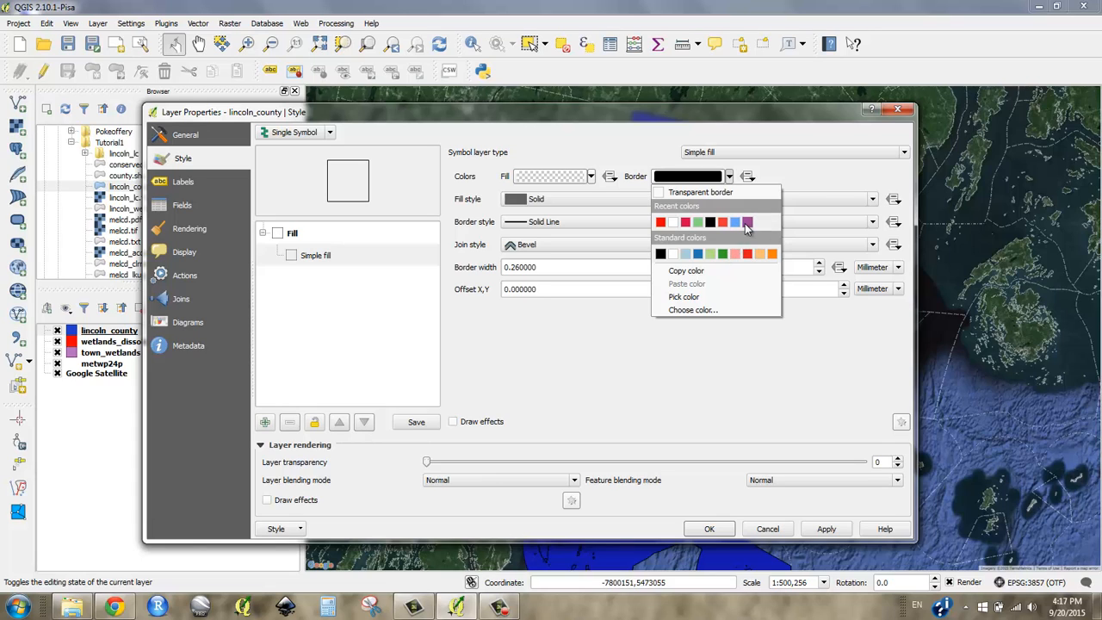
click(746, 223)
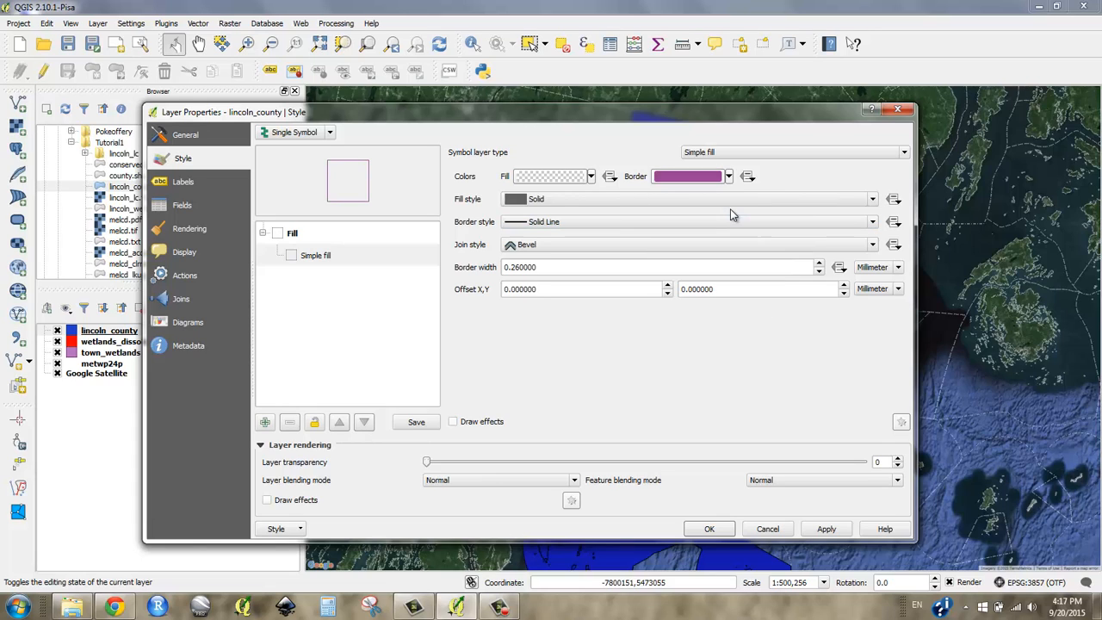
click(728, 176)
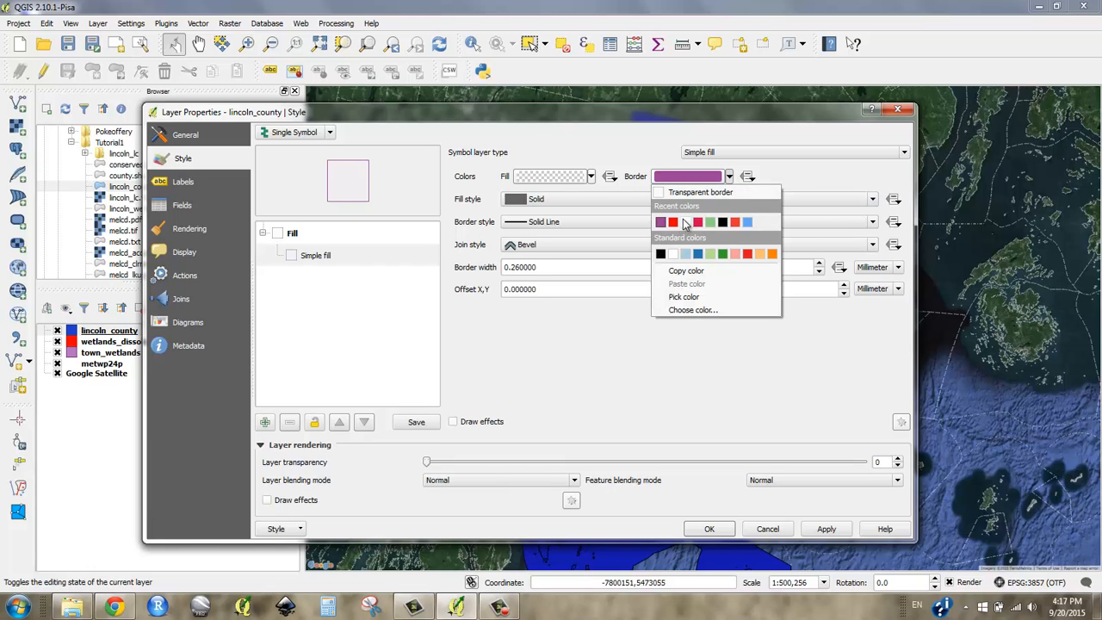
click(684, 221)
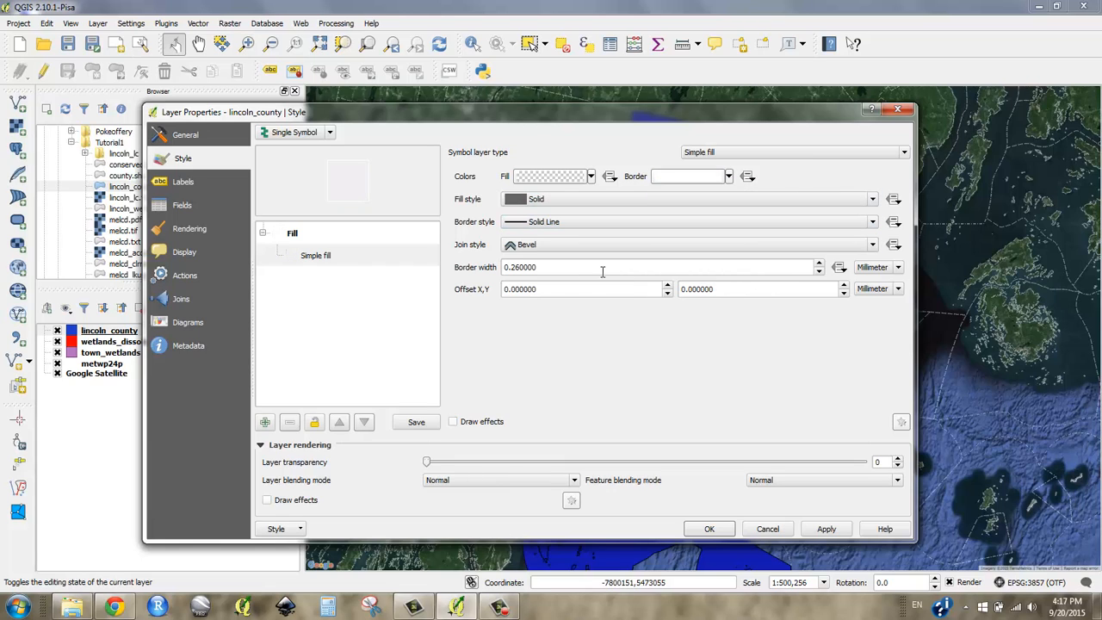
click(820, 264)
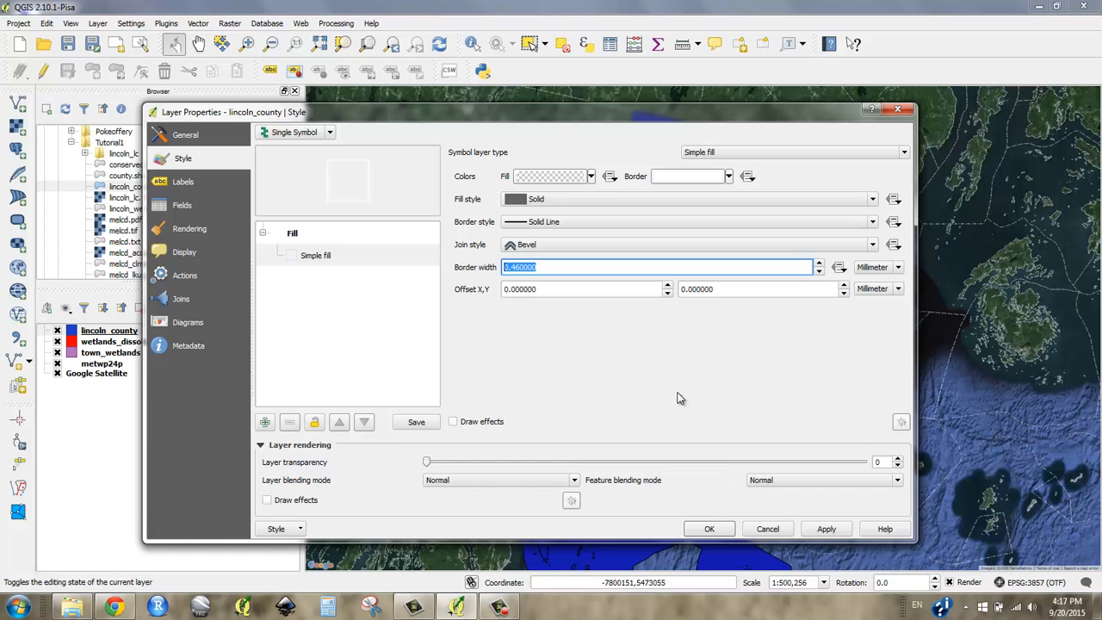
click(708, 529)
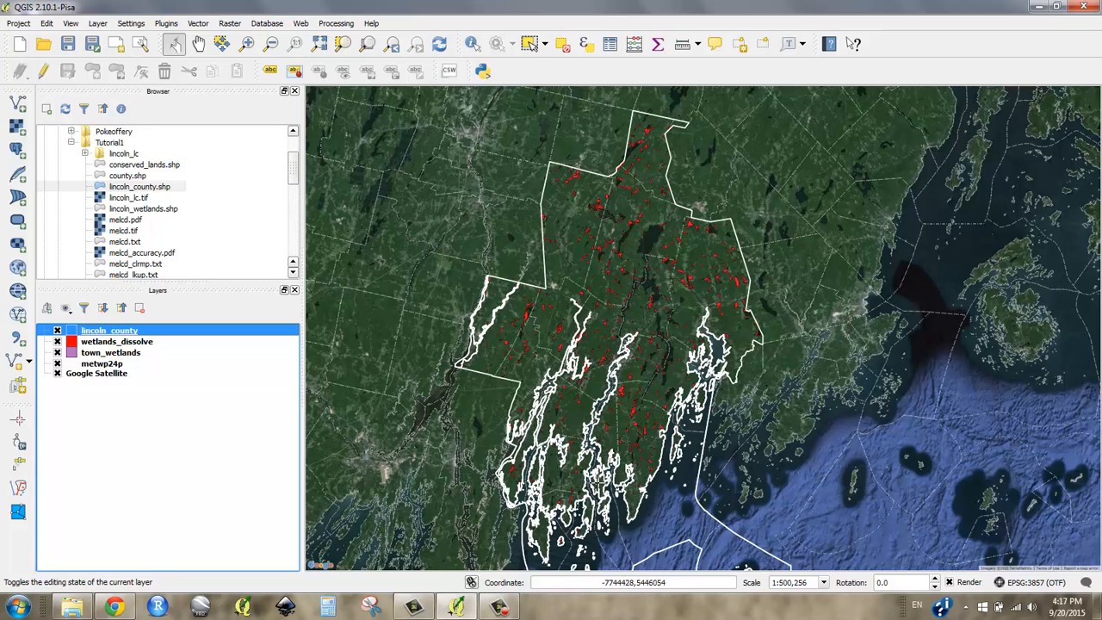
scroll(600, 399, down, 1)
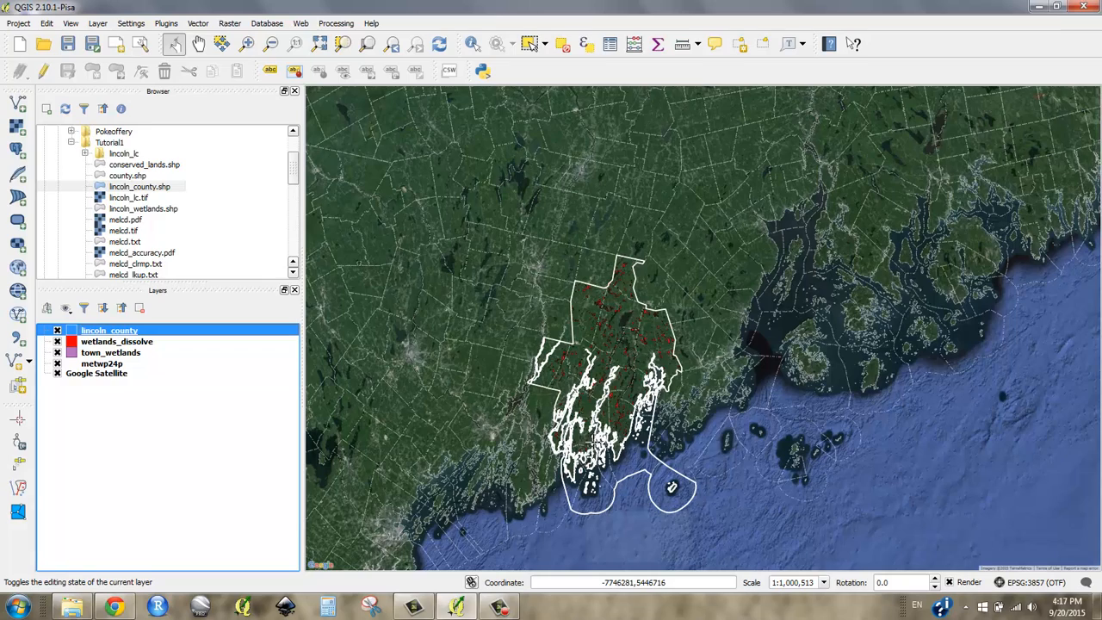
scroll(593, 443, up, 1)
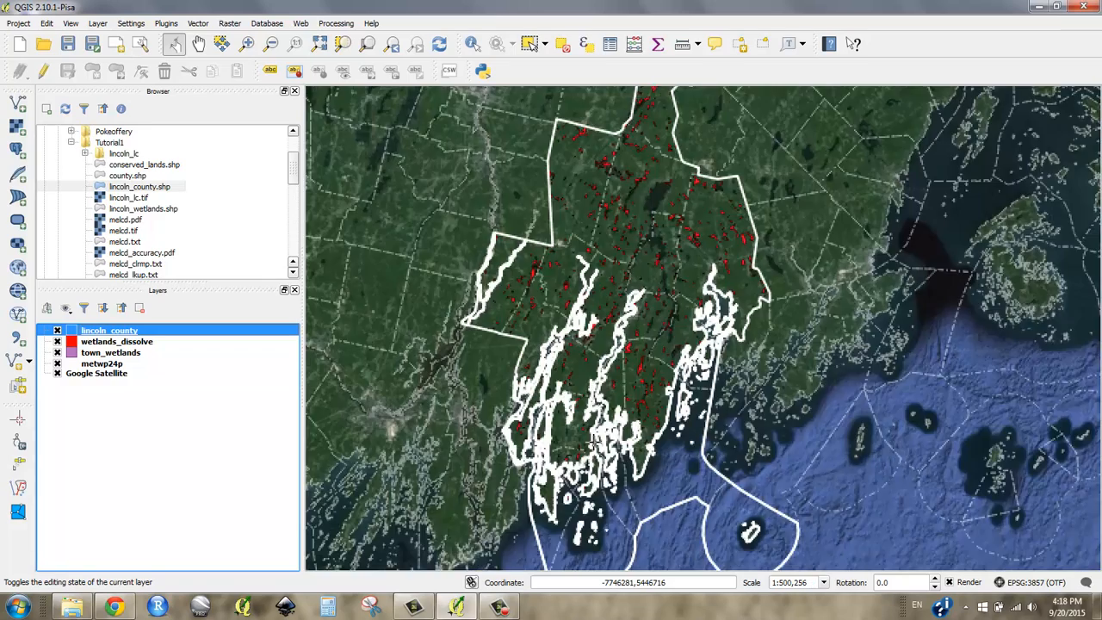